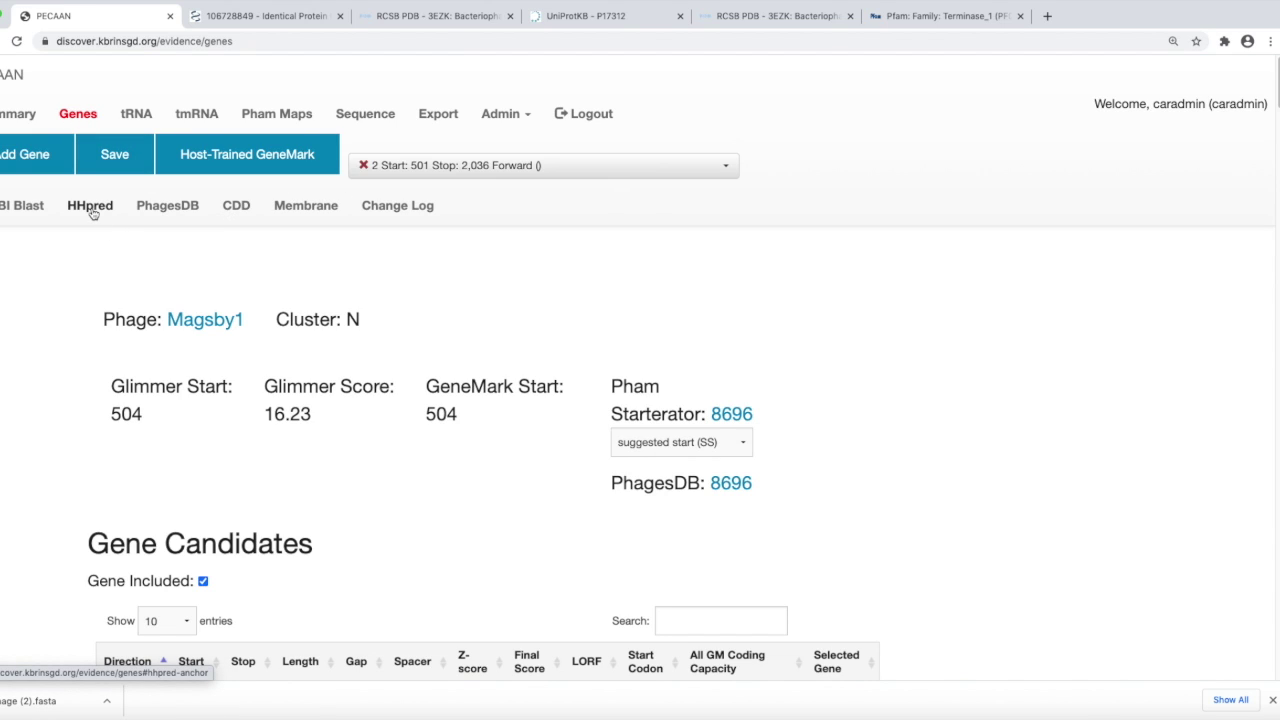
Go to the PhagesDB results and bring the Phagesdb BLAST table below the function frequency table into view
left_click(156, 210)
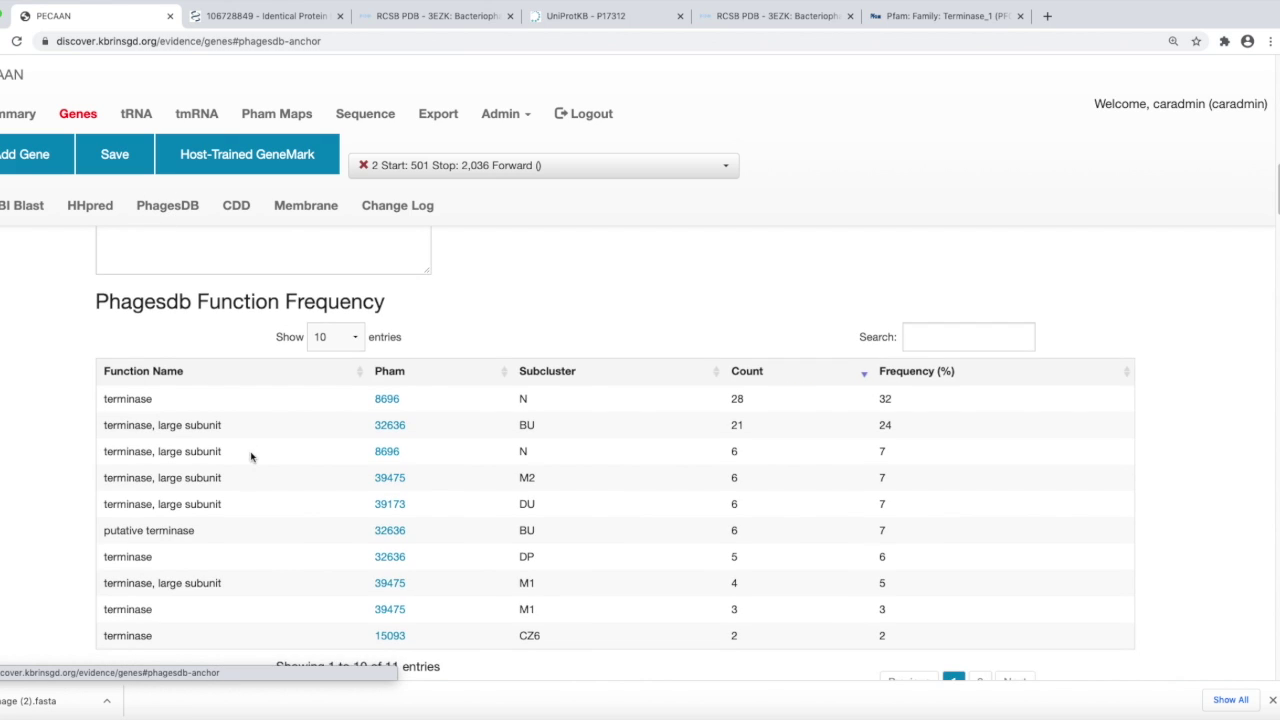
scroll(250, 460, "down", 1)
scroll(249, 468, "down", 3)
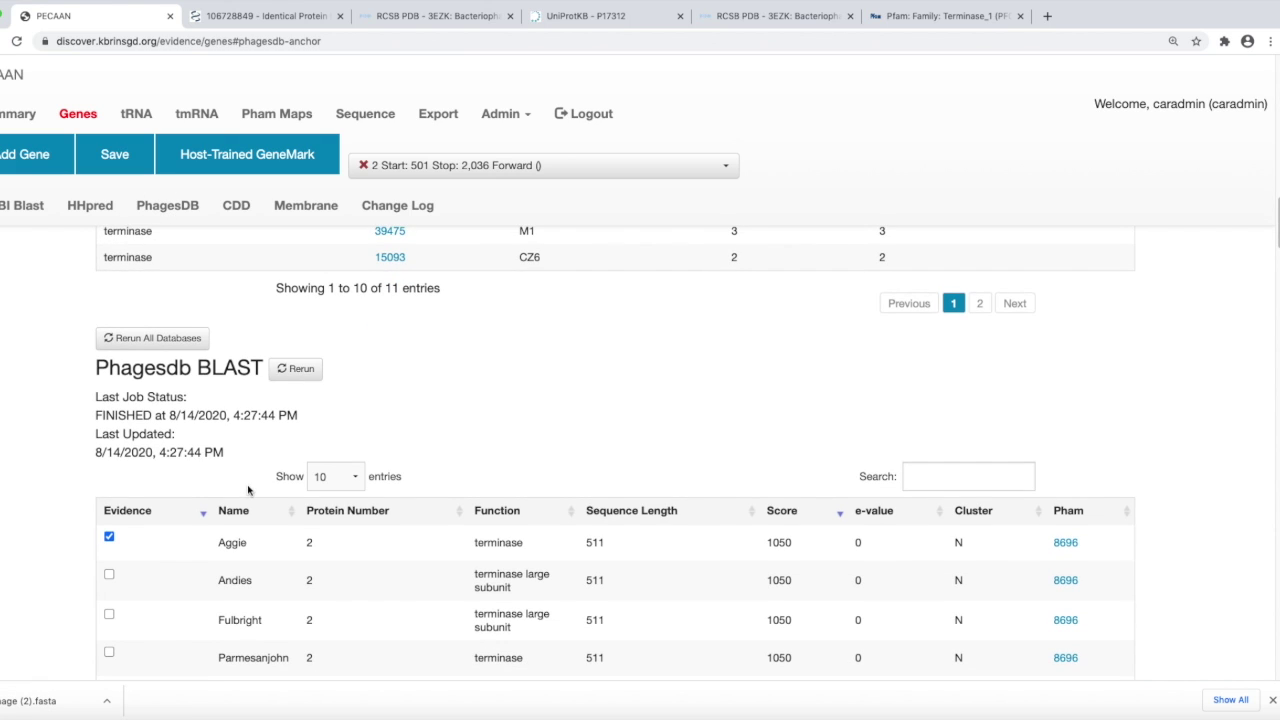
scroll(248, 490, "down", 1)
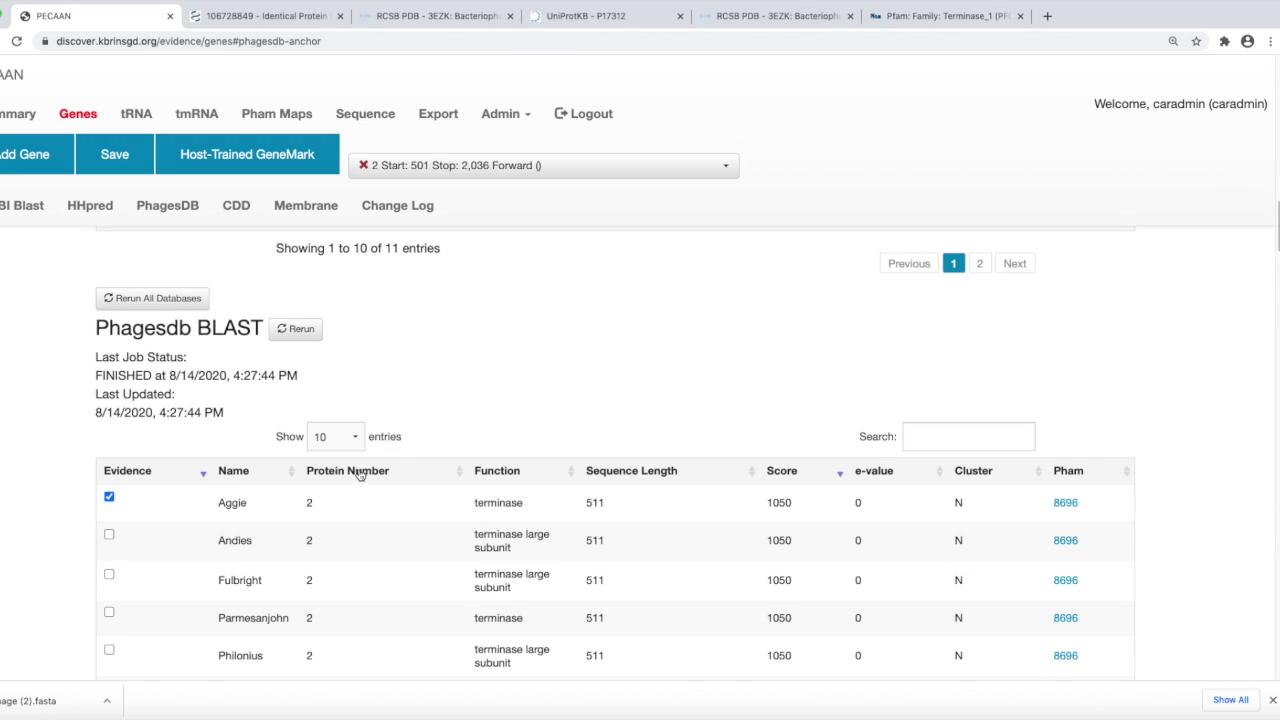
Sort the Phagesdb BLAST hits by e-value in both directions, ending in descending order
left_click(870, 474)
left_click(870, 474)
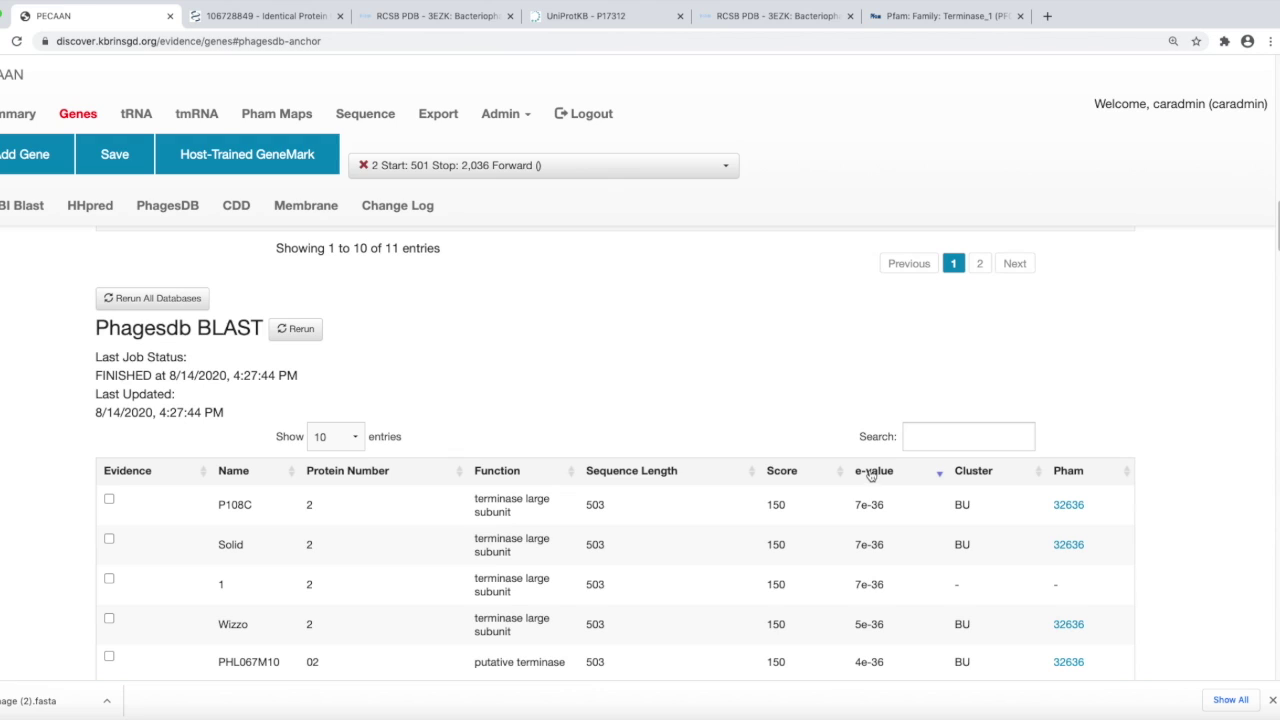
left_click(872, 473)
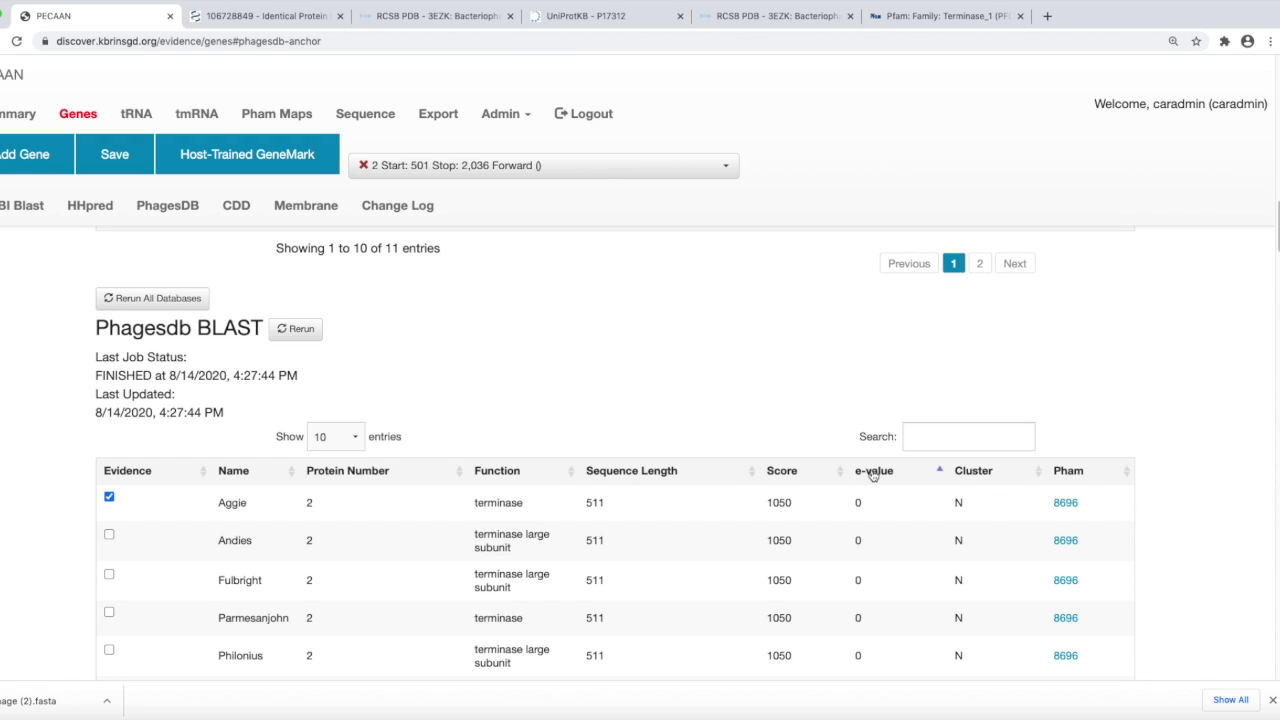
left_click(871, 472)
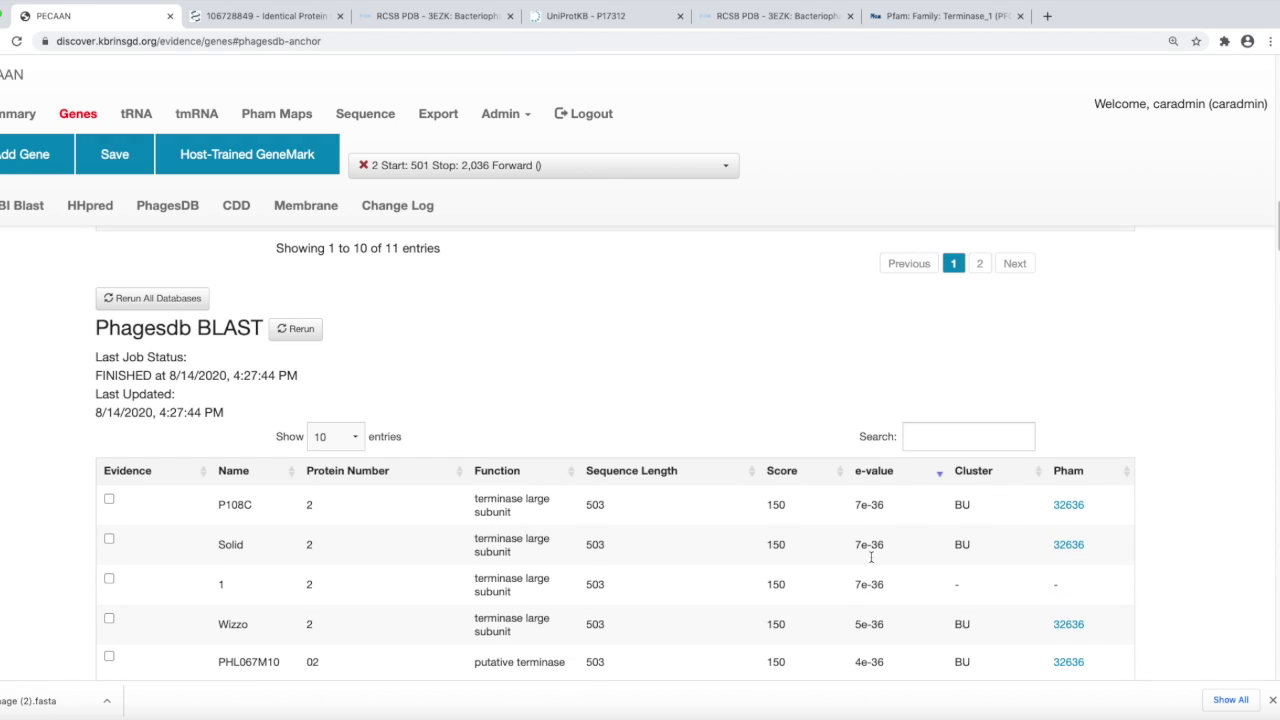
Re-sort the Phagesdb BLAST hits by cluster descending, score ascending, and finally e-value ascending
left_click(972, 471)
left_click(972, 471)
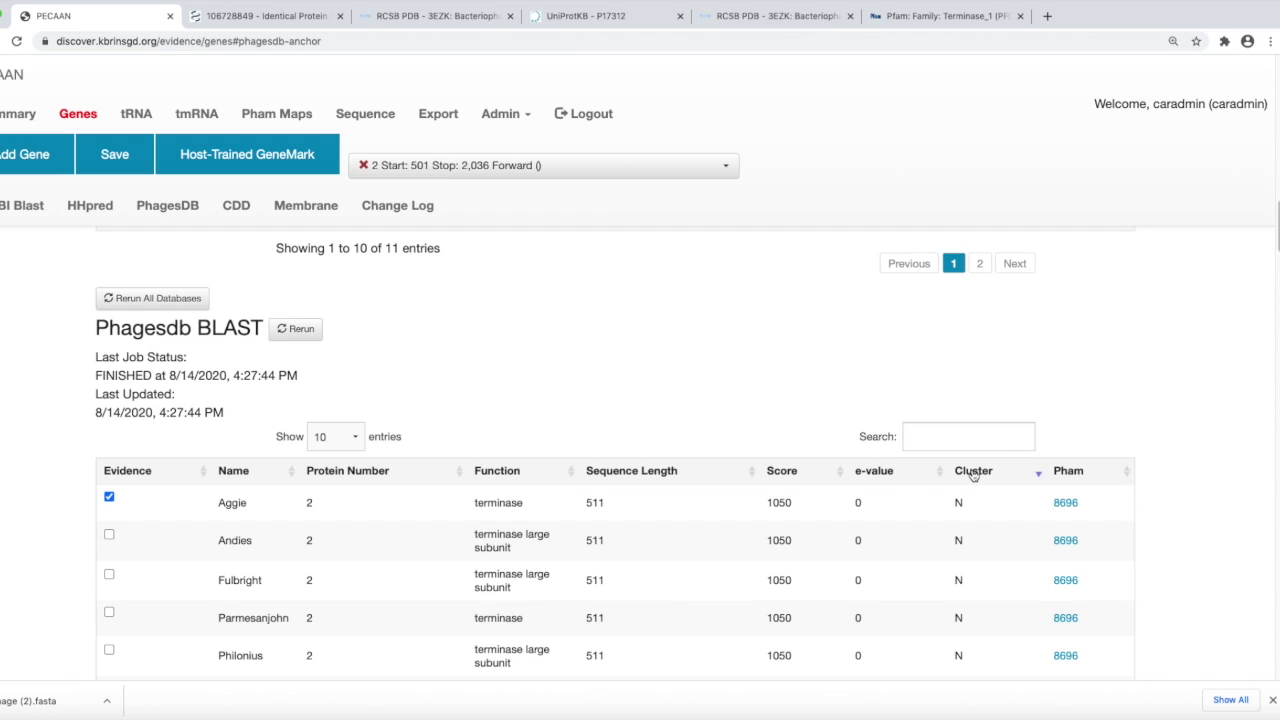
left_click(782, 471)
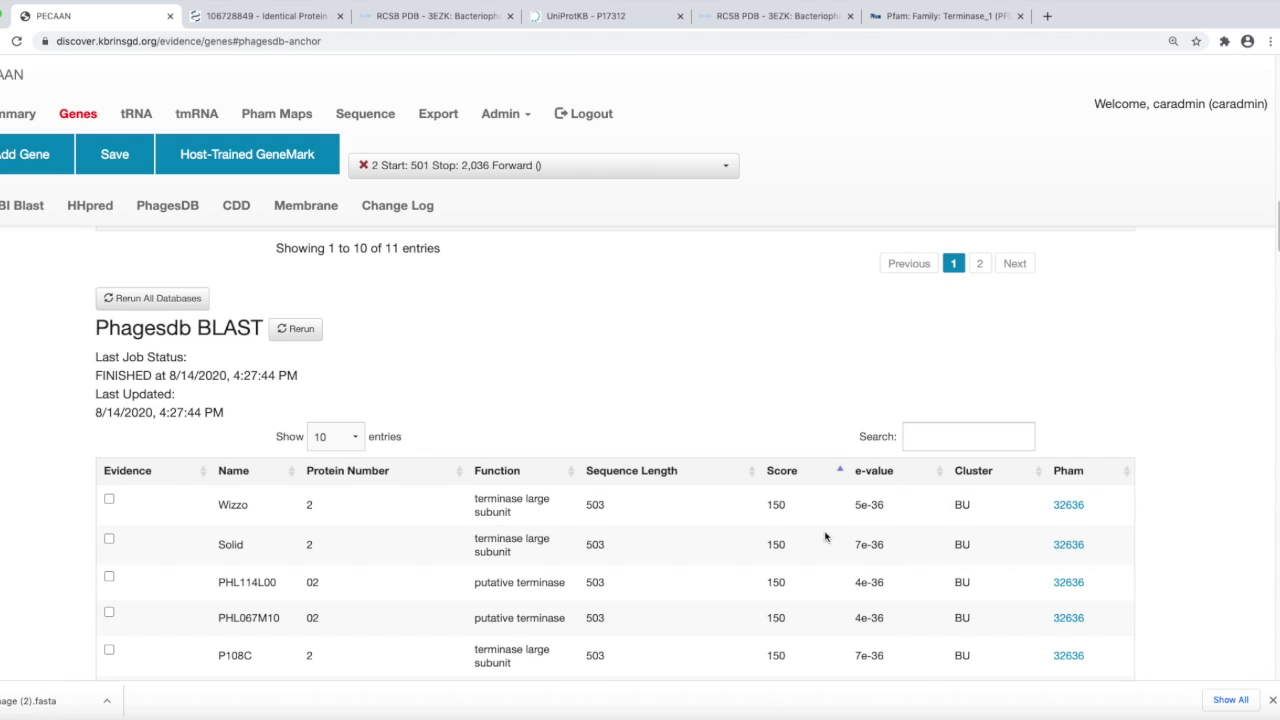
left_click(868, 471)
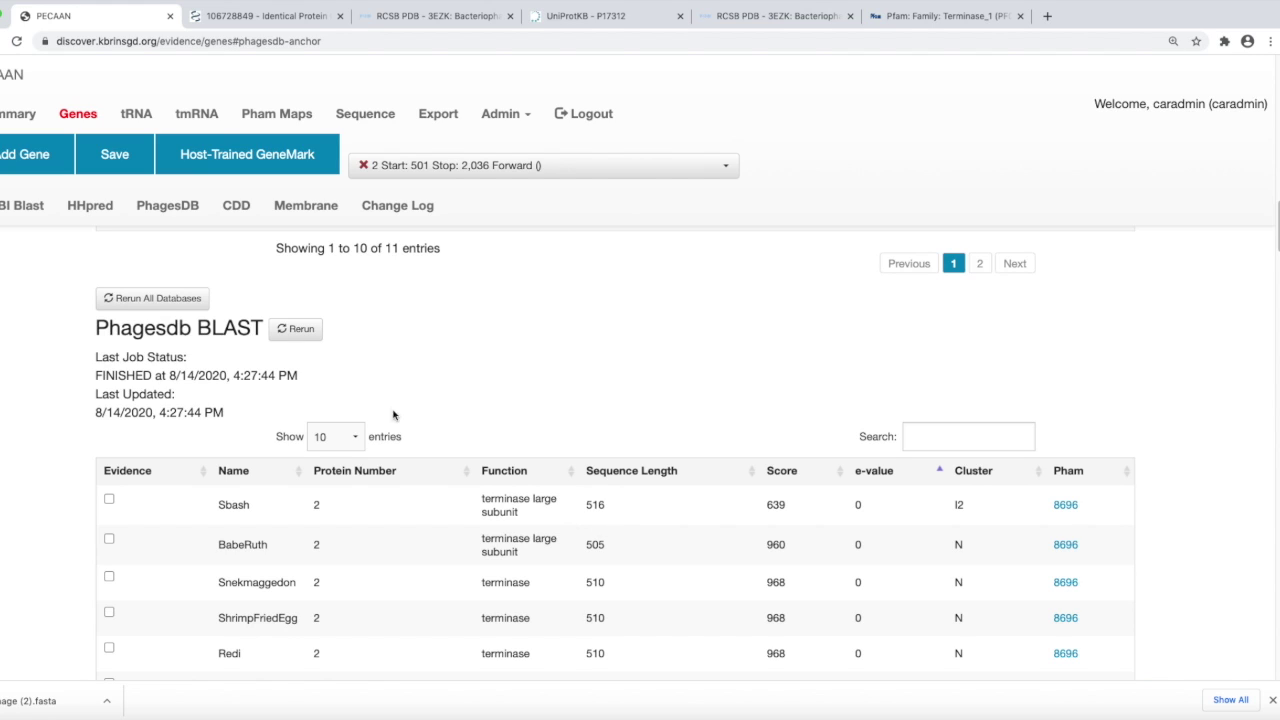
Examine the Phagesdb function frequency table and compare its function names with the Phagesdb BLAST hits
scroll(443, 406, "up", 2)
scroll(443, 406, "up", 3)
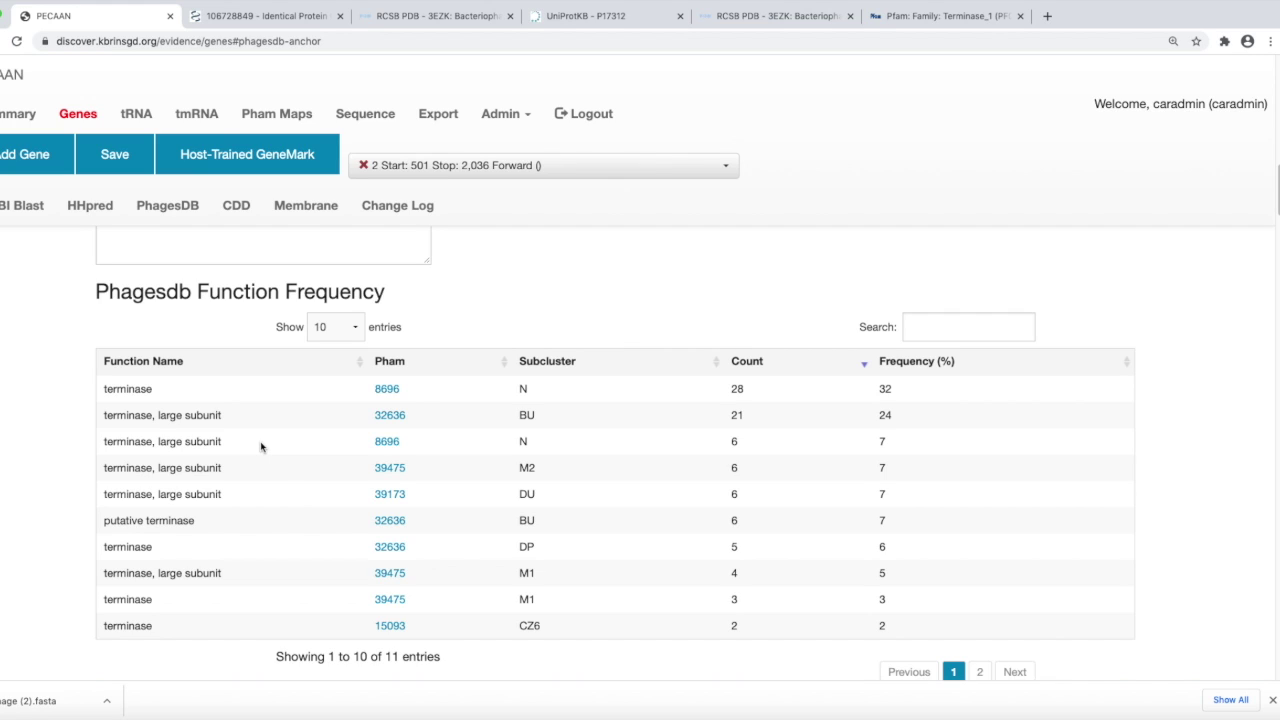
scroll(365, 540, "down", 3)
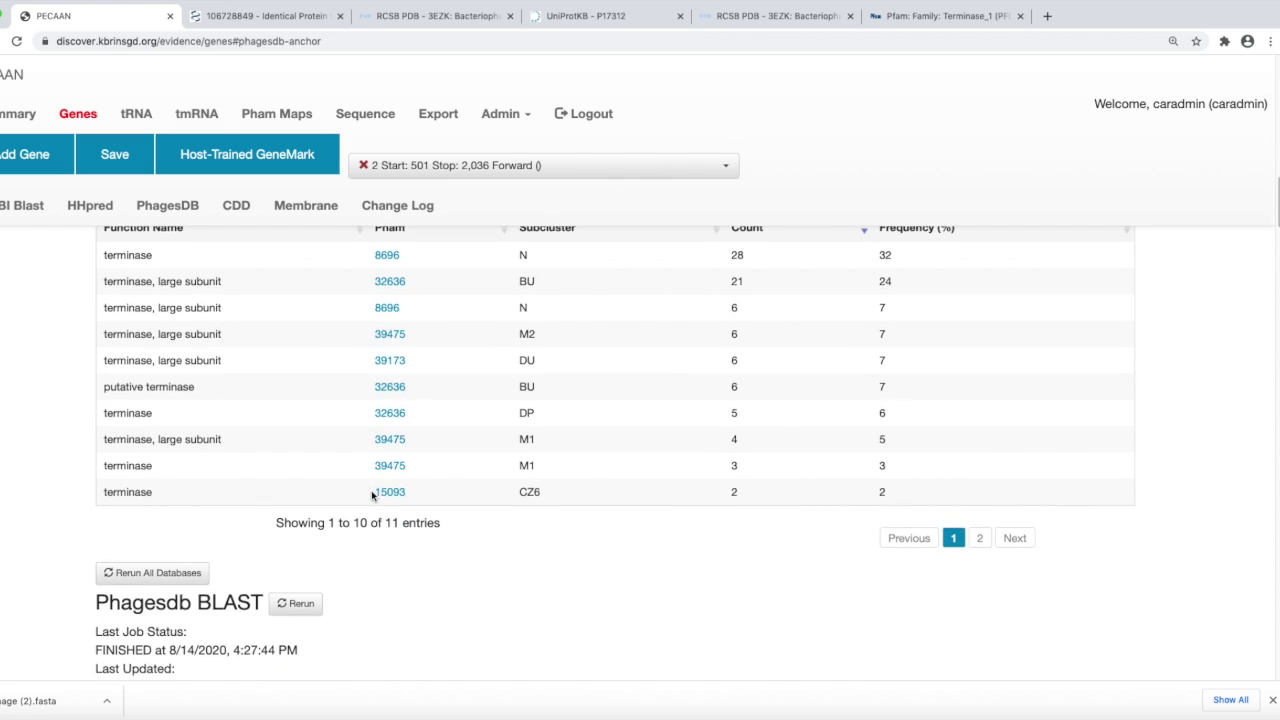
scroll(371, 494, "down", 20)
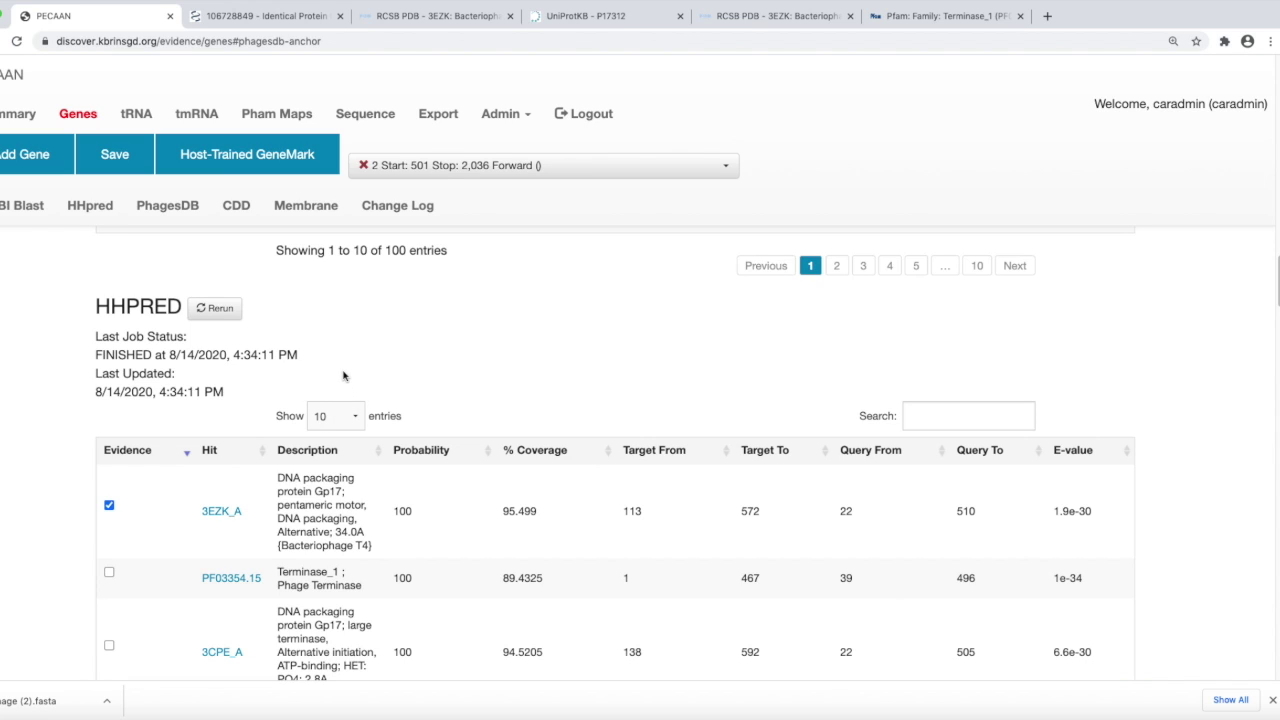
scroll(450, 308, "up", 10)
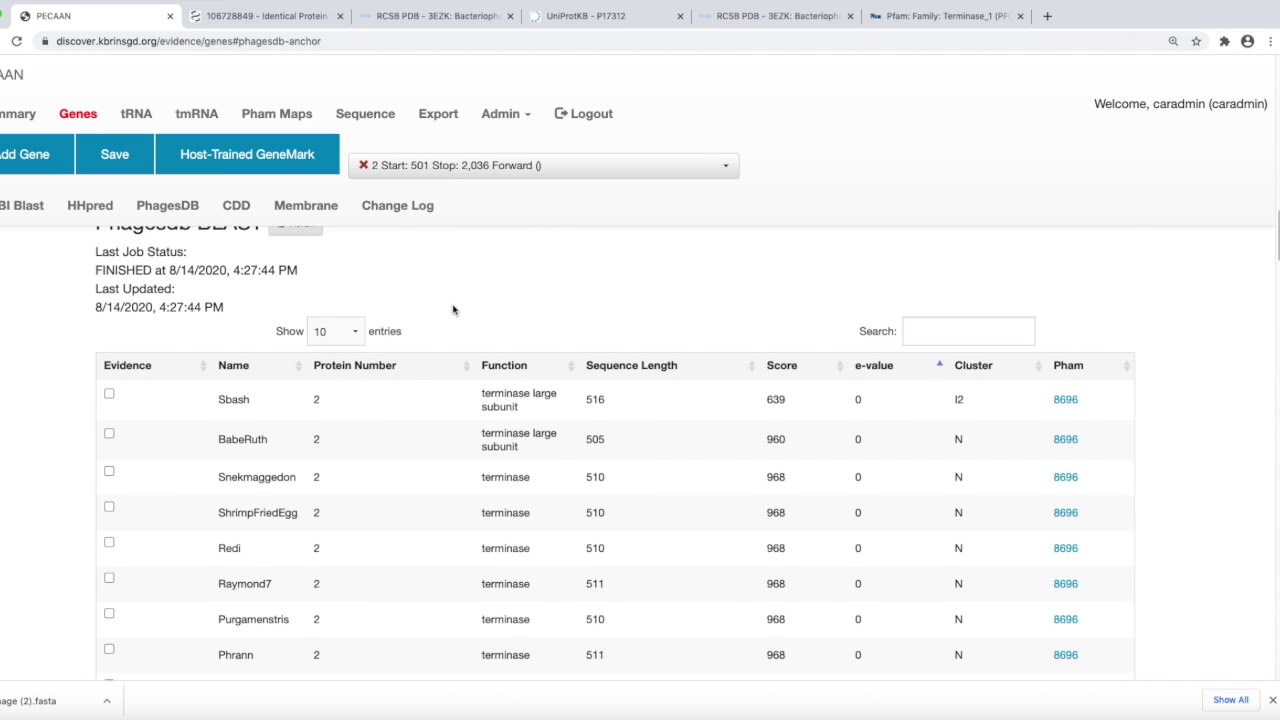
scroll(440, 312, "up", 2)
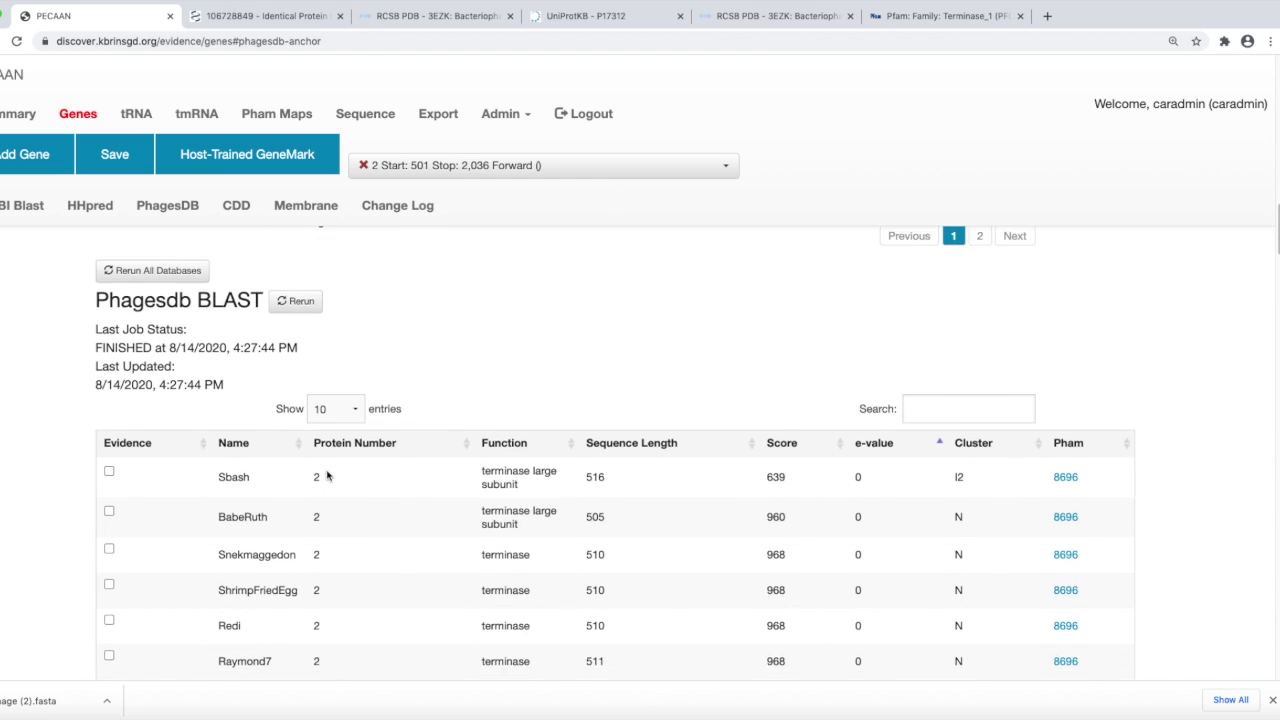
Examine the HHPRED hits and view the Pfam family page for PF03354.15, closing that page when done
scroll(328, 477, "down", 5)
scroll(340, 502, "down", 2)
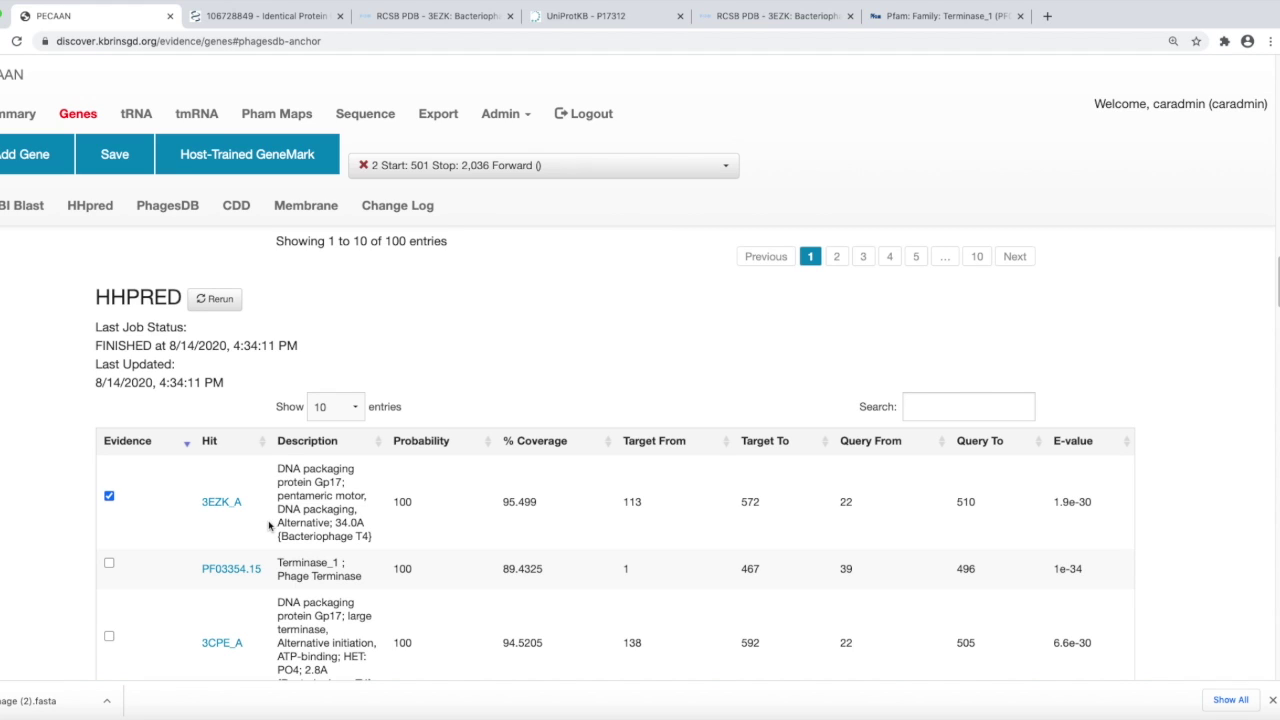
scroll(256, 540, "down", 1)
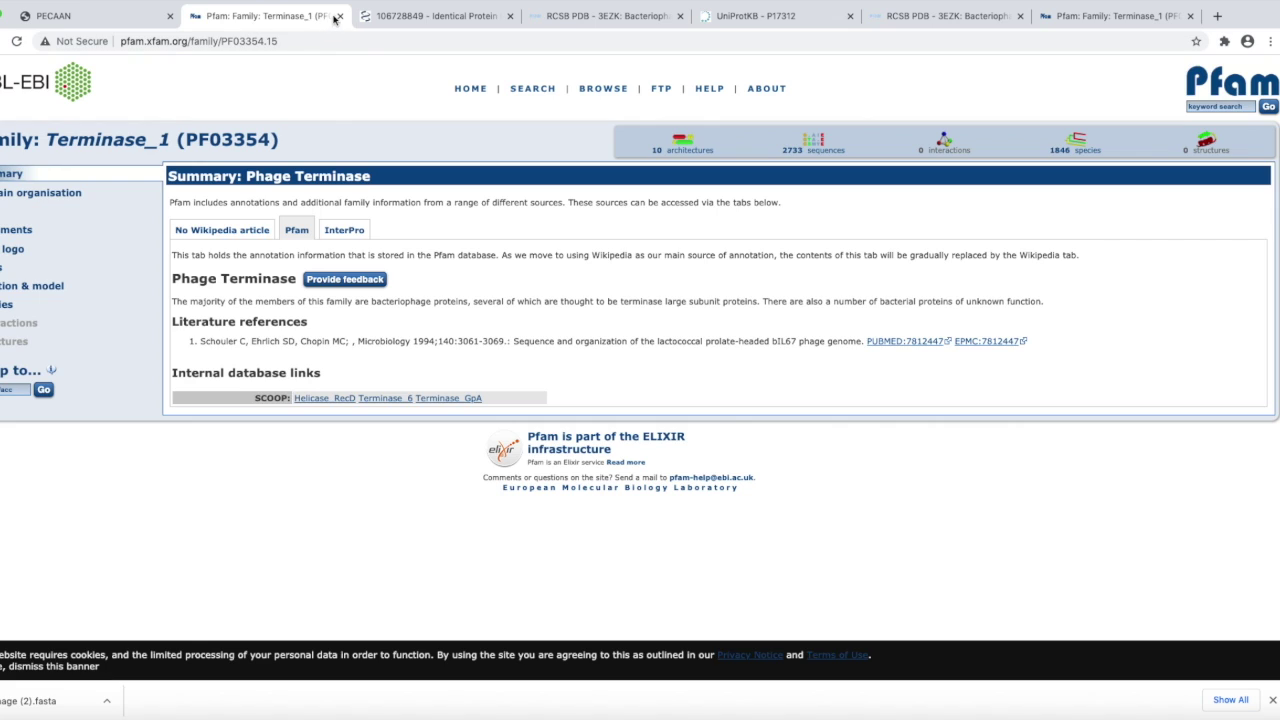
left_click(340, 16)
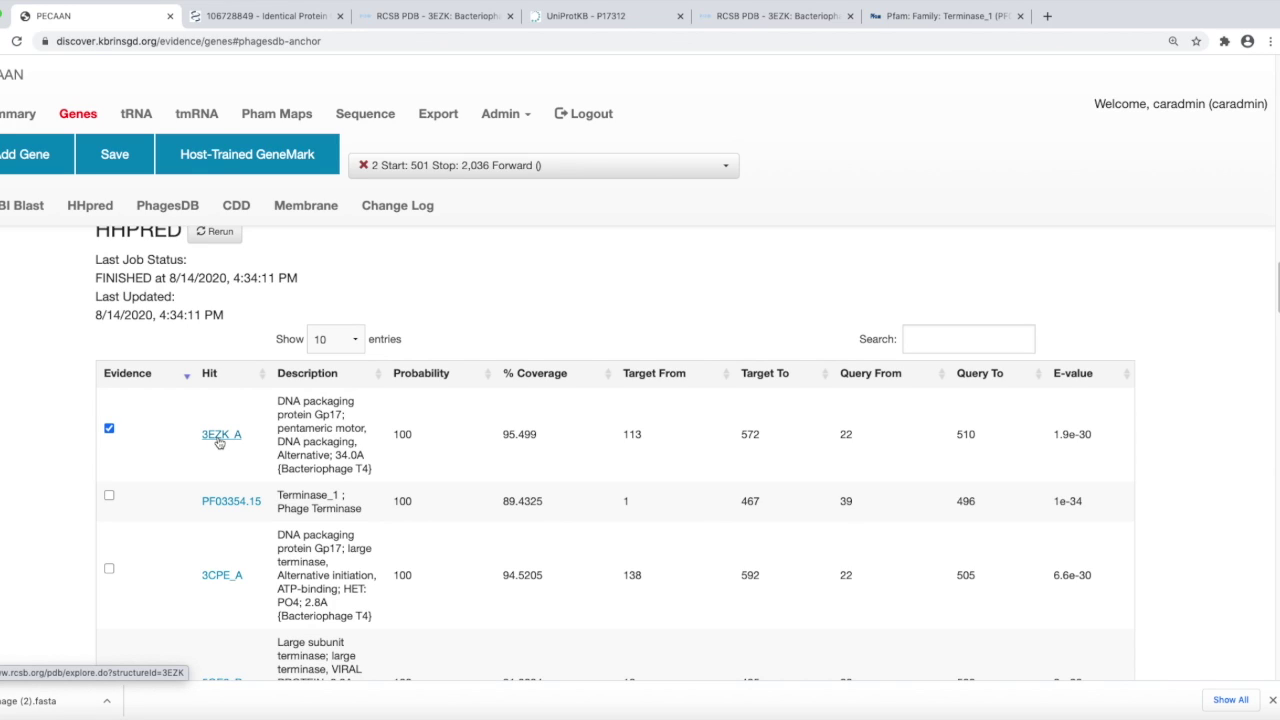
Open the RCSB PDB entry for HHPRED hit 3EZK_A and expand its full PubMed abstract
left_click(219, 438)
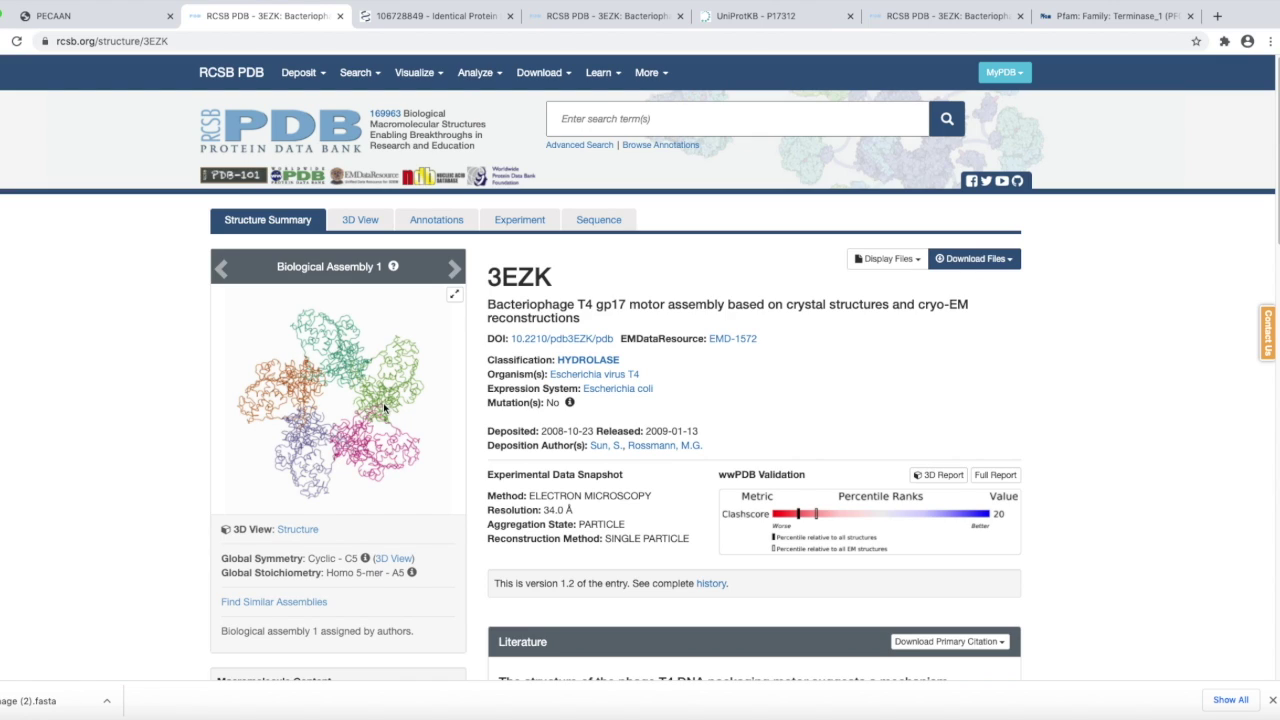
scroll(417, 456, "down", 3)
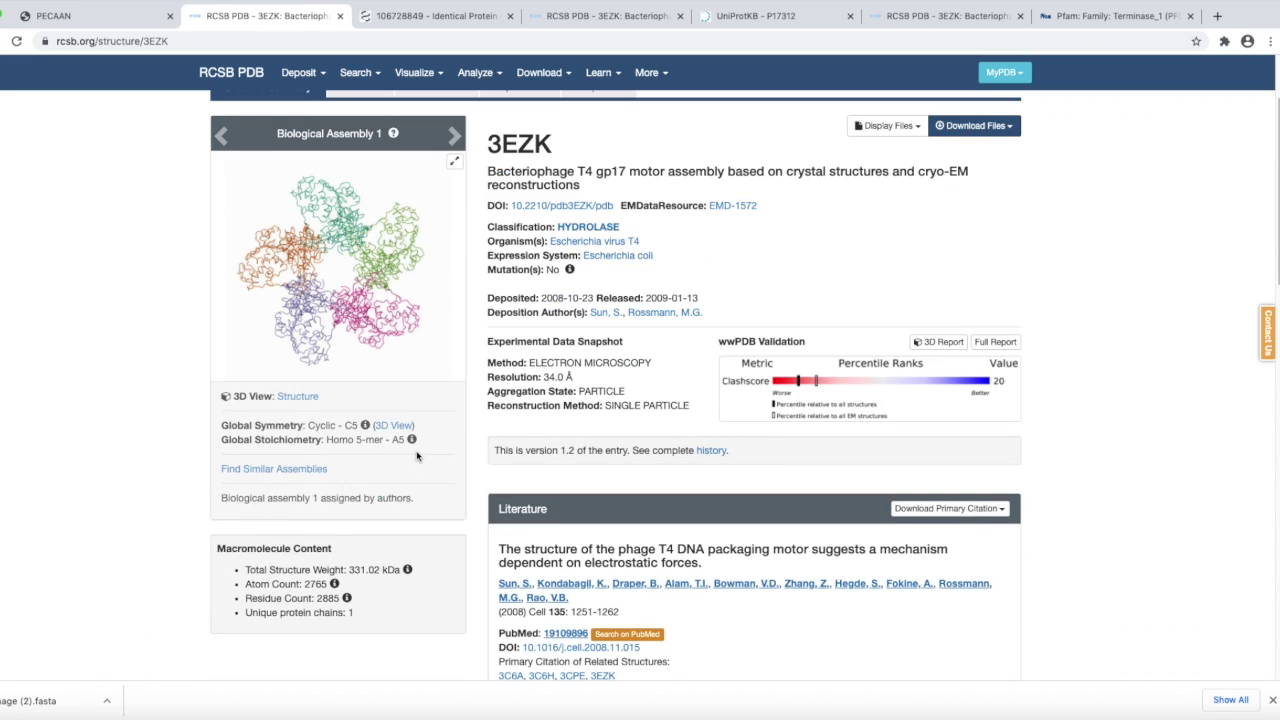
scroll(417, 456, "down", 2)
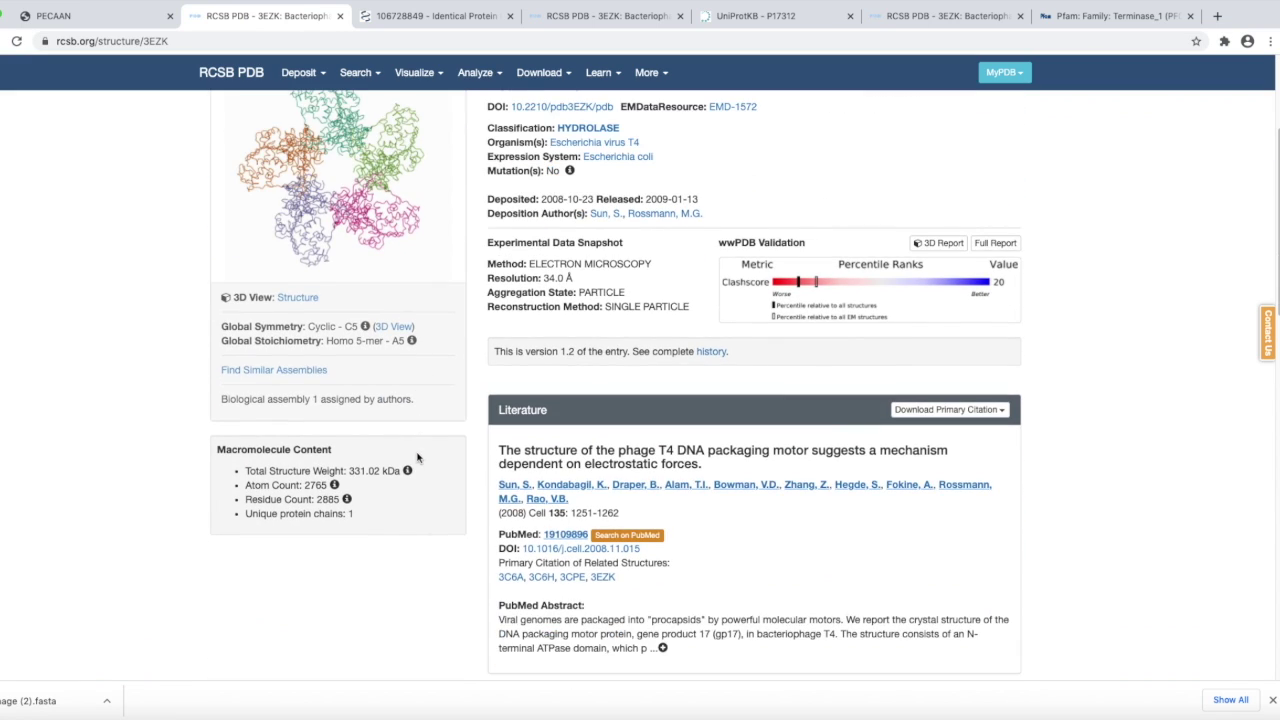
scroll(418, 458, "down", 3)
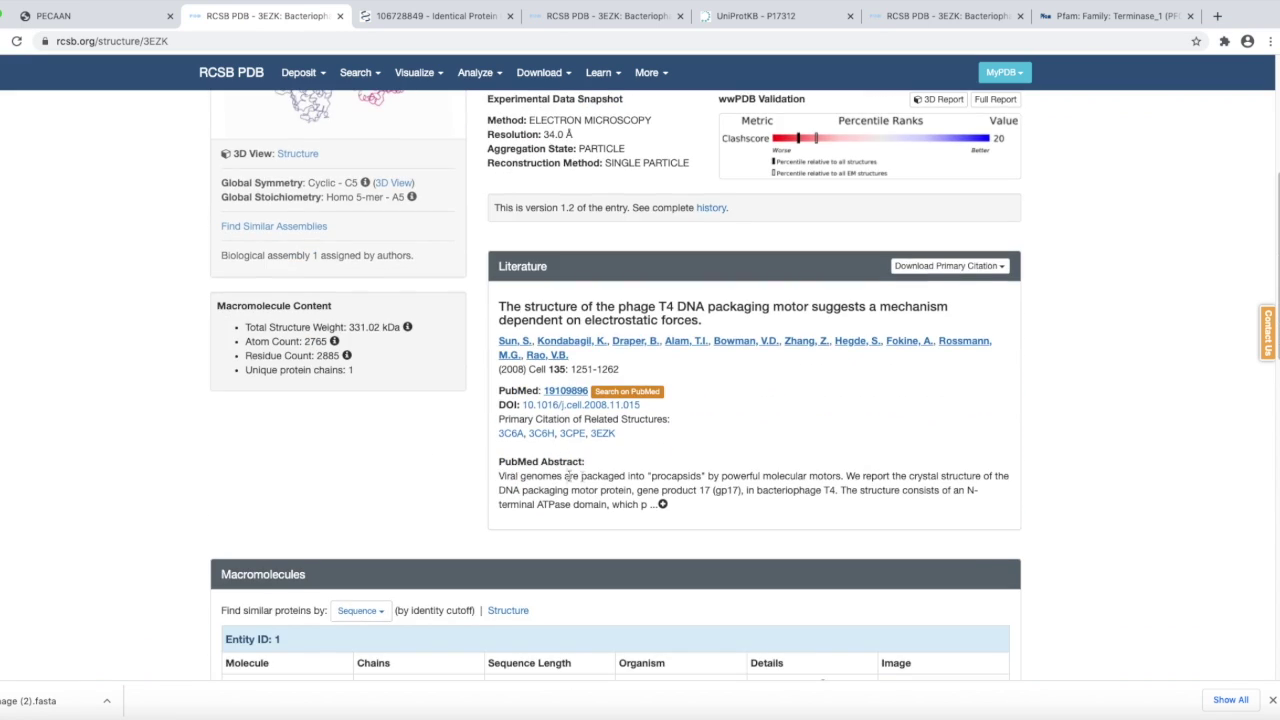
left_click(662, 505)
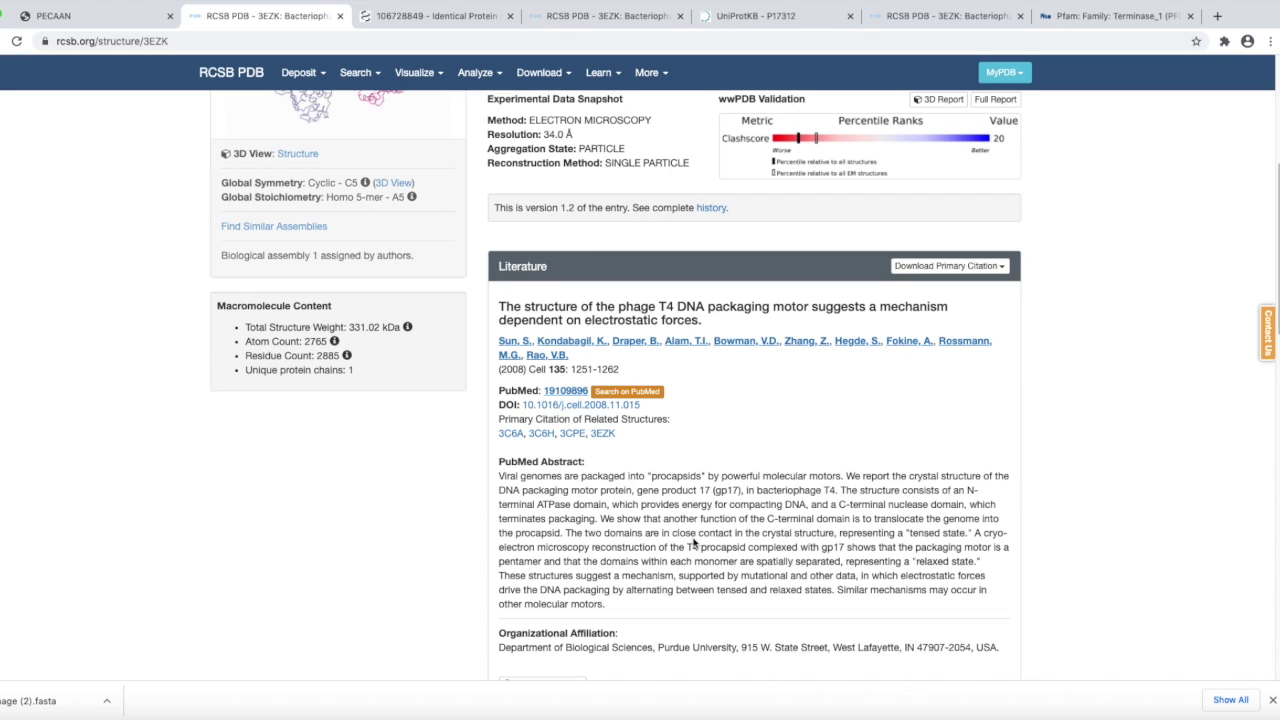
Open the UniProtKB entry P17312 linked from the 3EZK macromolecules section and display its feature viewer
scroll(823, 534, "down", 2)
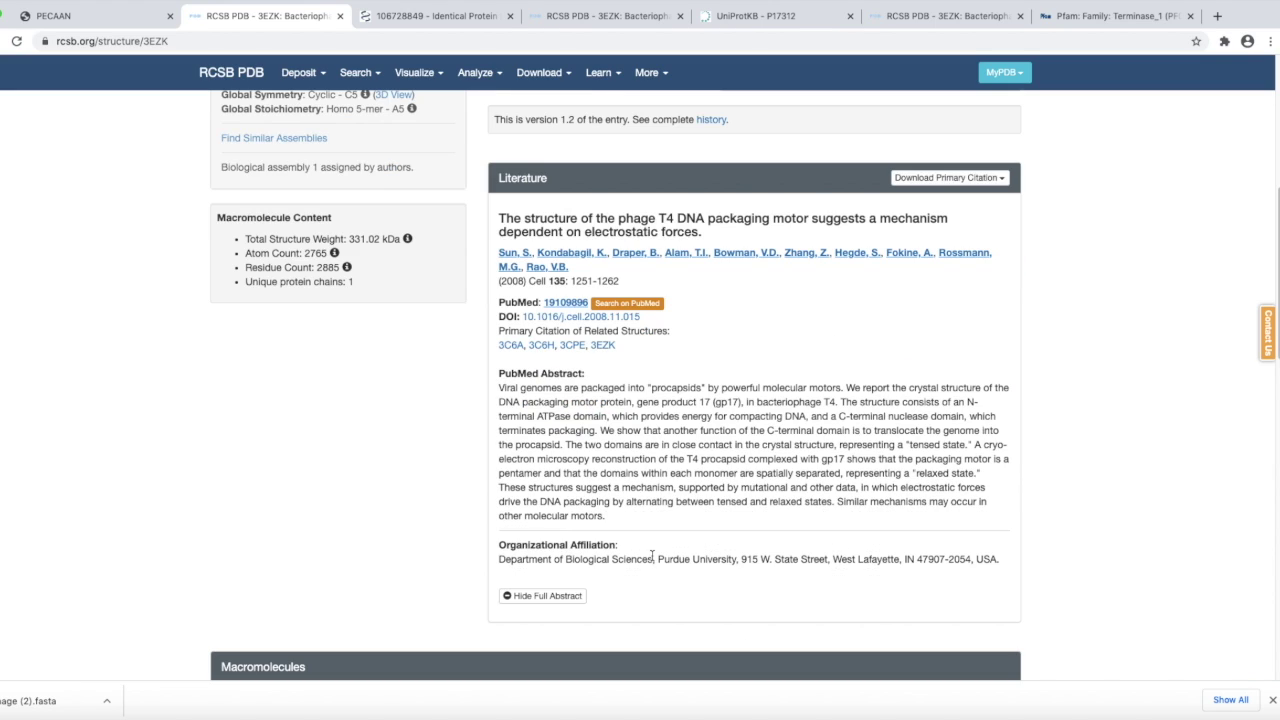
scroll(642, 498, "down", 4)
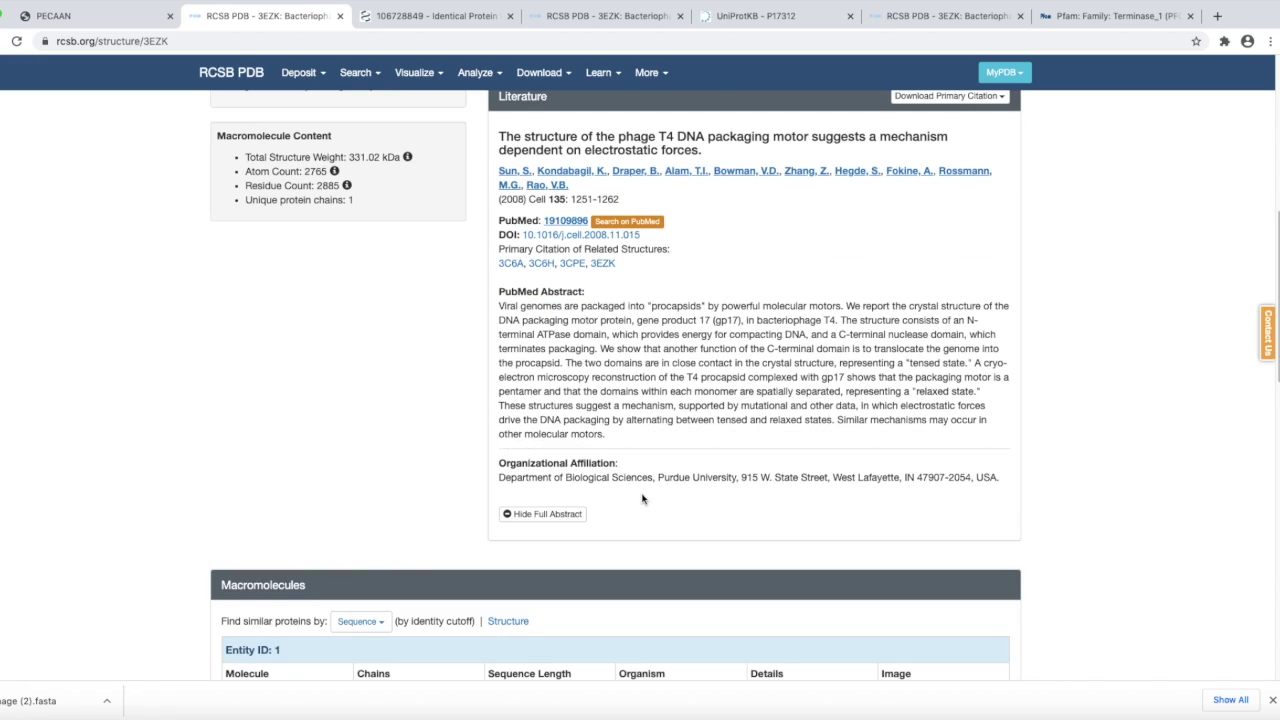
scroll(642, 498, "down", 2)
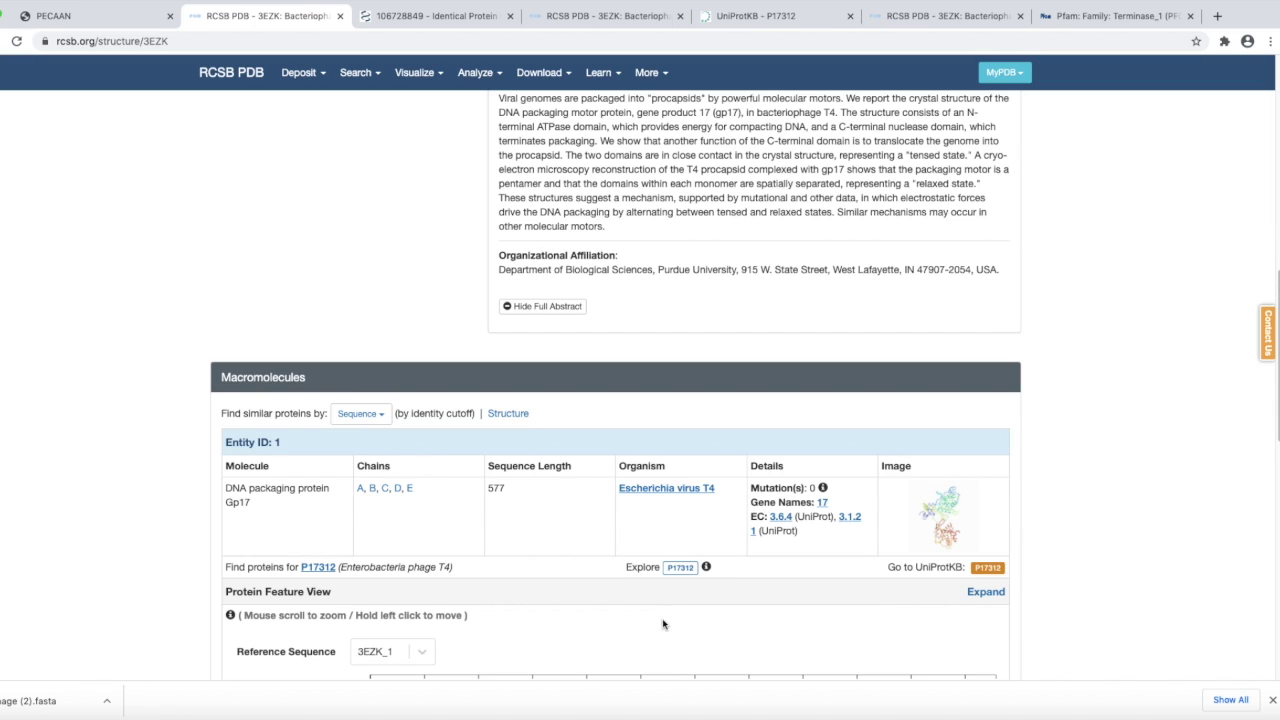
left_click(987, 570)
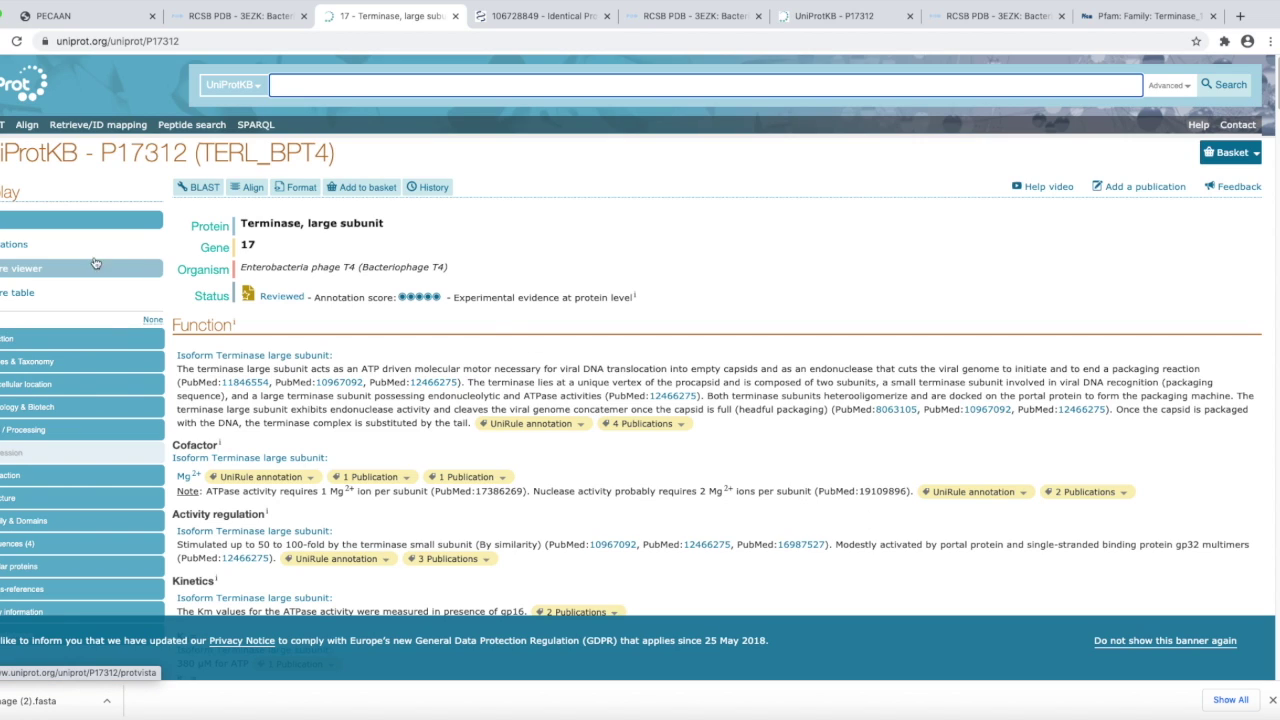
left_click(2, 270)
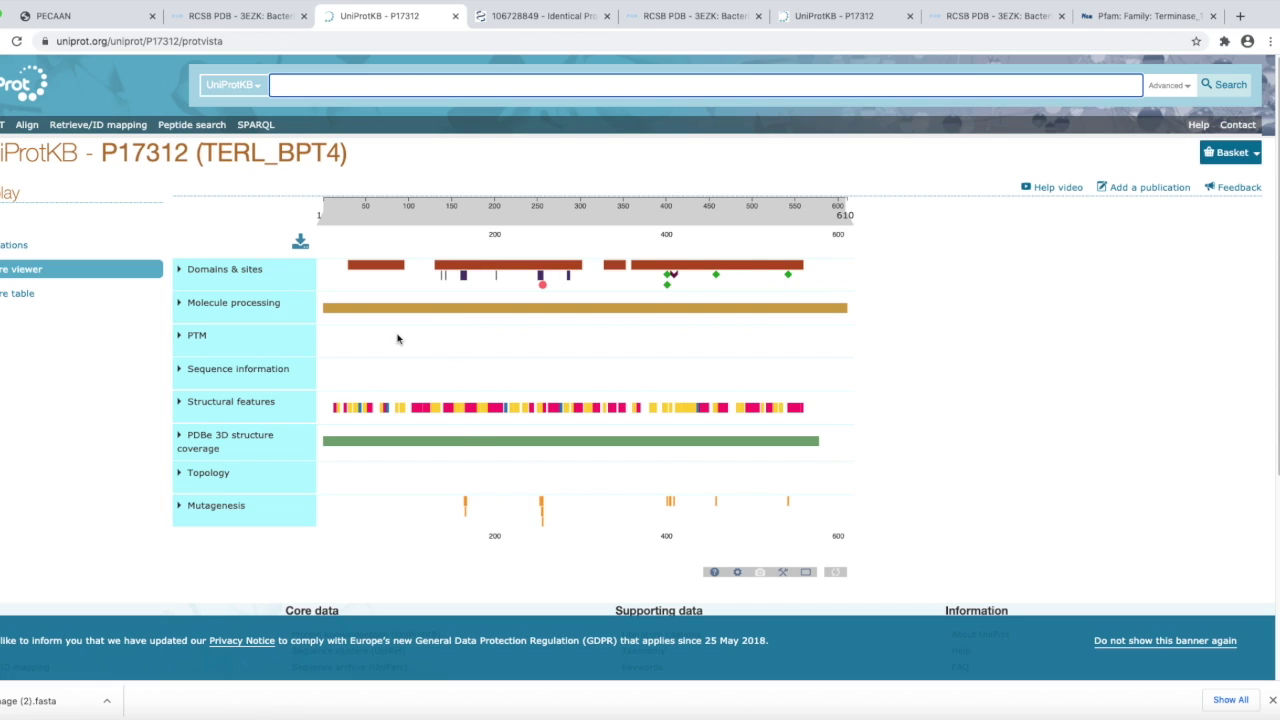
Inspect the descriptions of regions 30-94, 131-301 and 360-559 in the Domains & sites track
left_click_drag(379, 270, 376, 270)
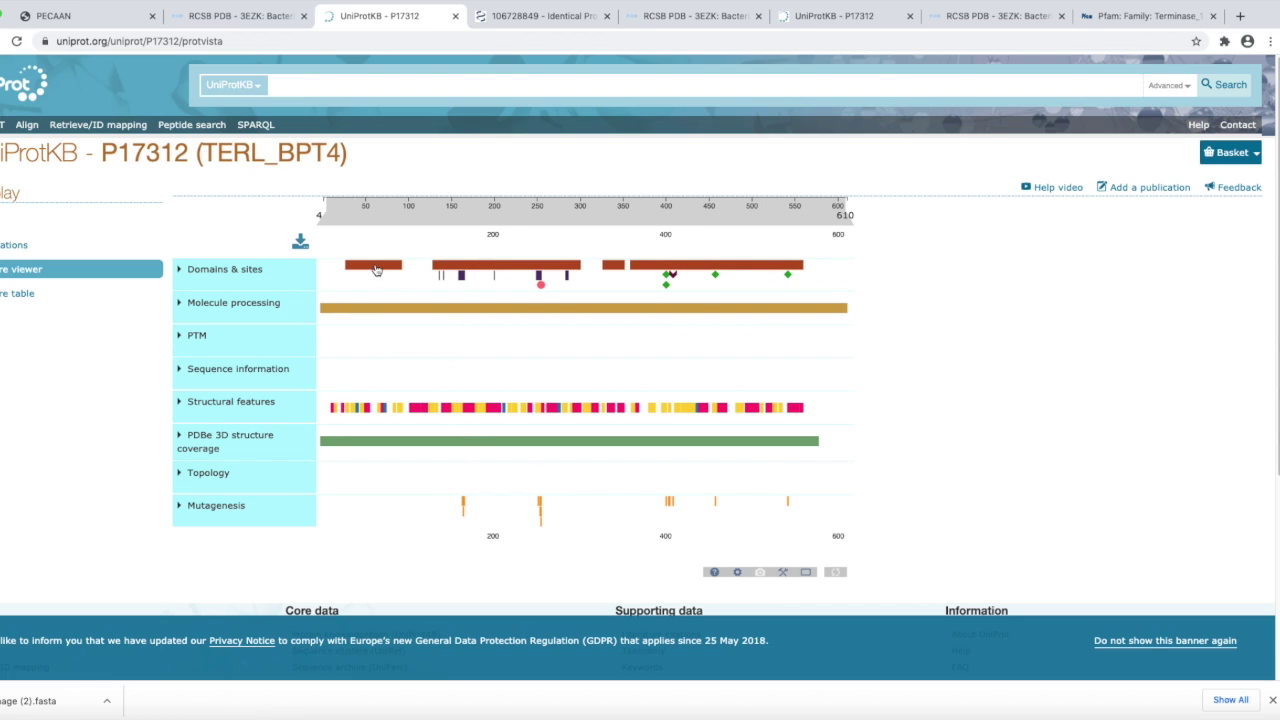
left_click(378, 270)
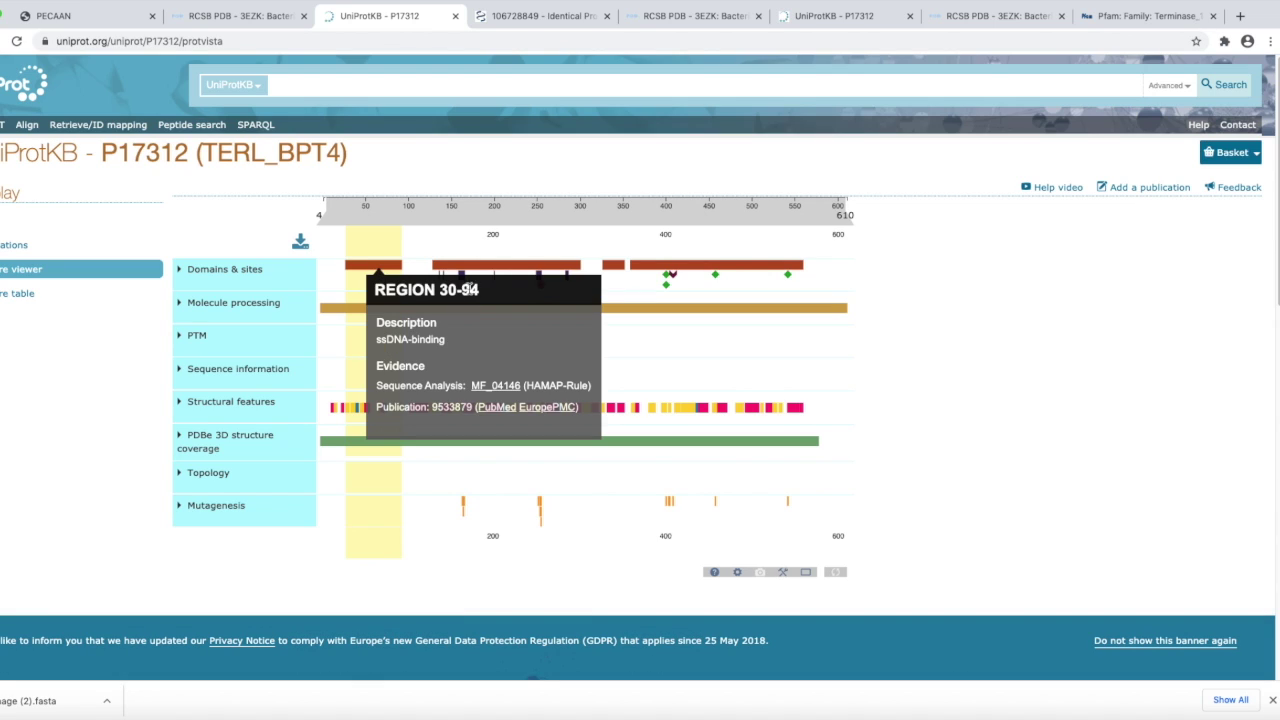
left_click(498, 266)
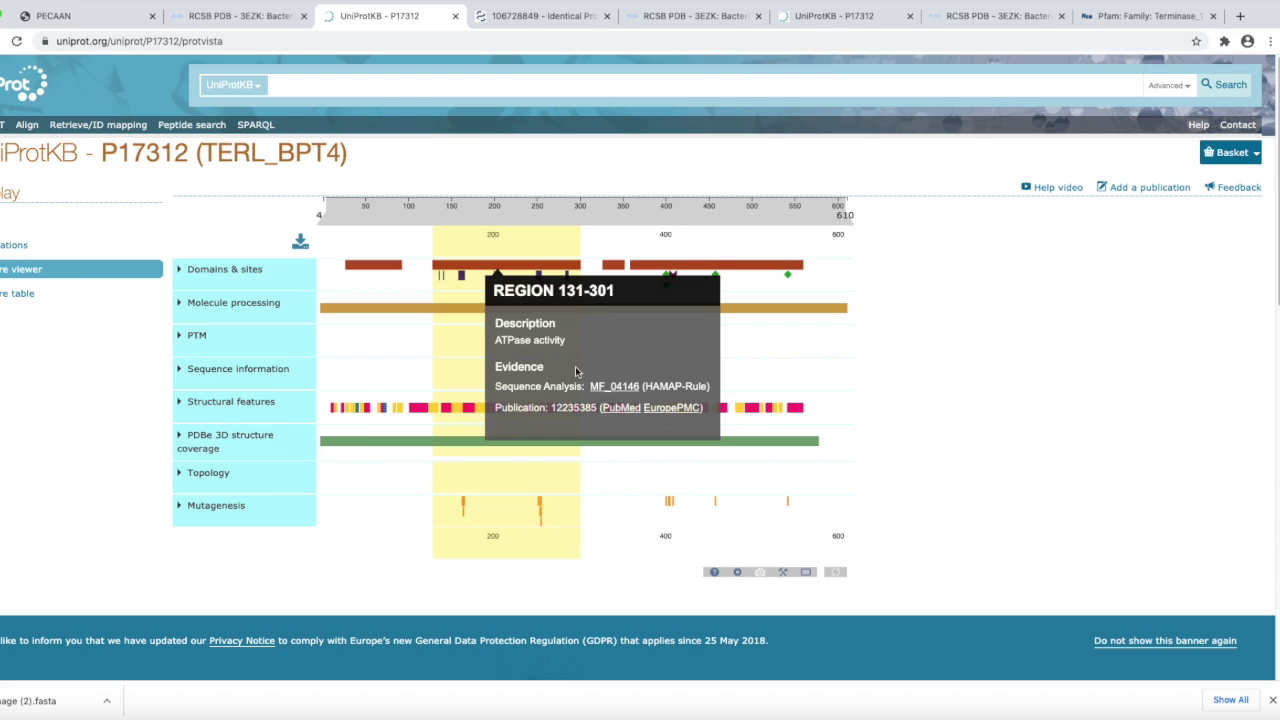
left_click(671, 269)
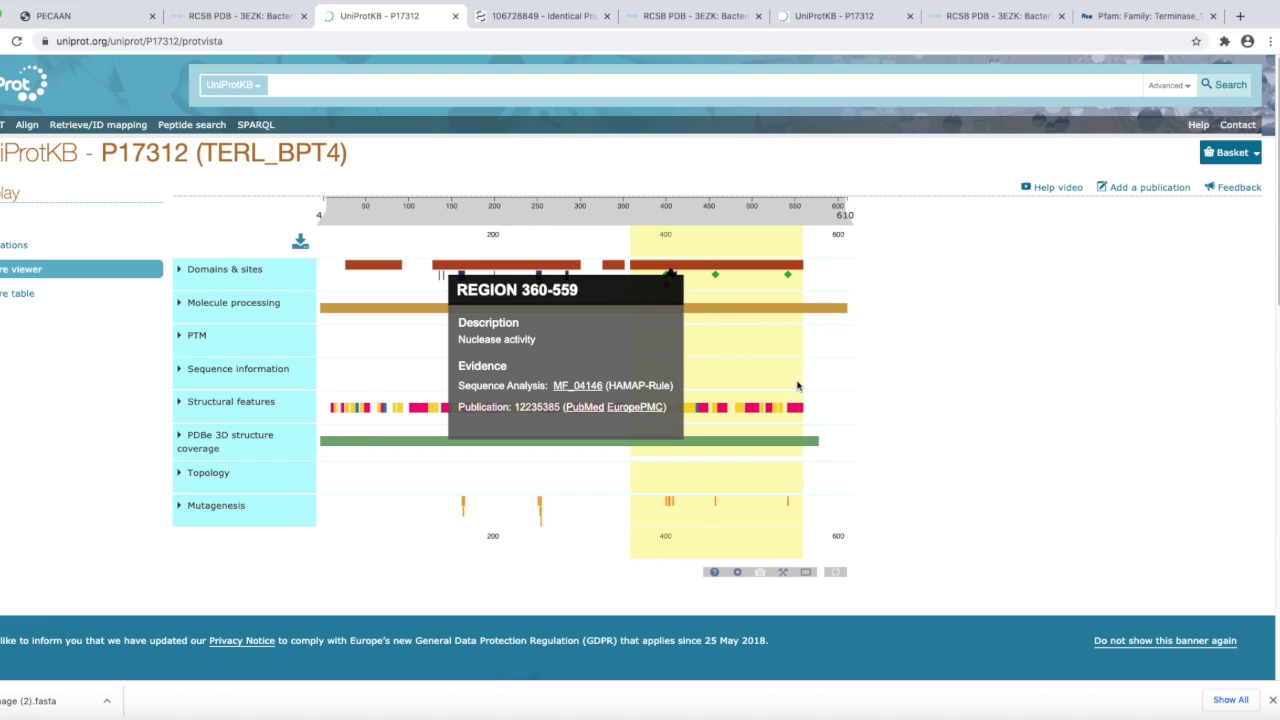
Select region 30-94 in the Domains & sites track again and view its highlight on the 3D structure
scroll(980, 391, "down", 5)
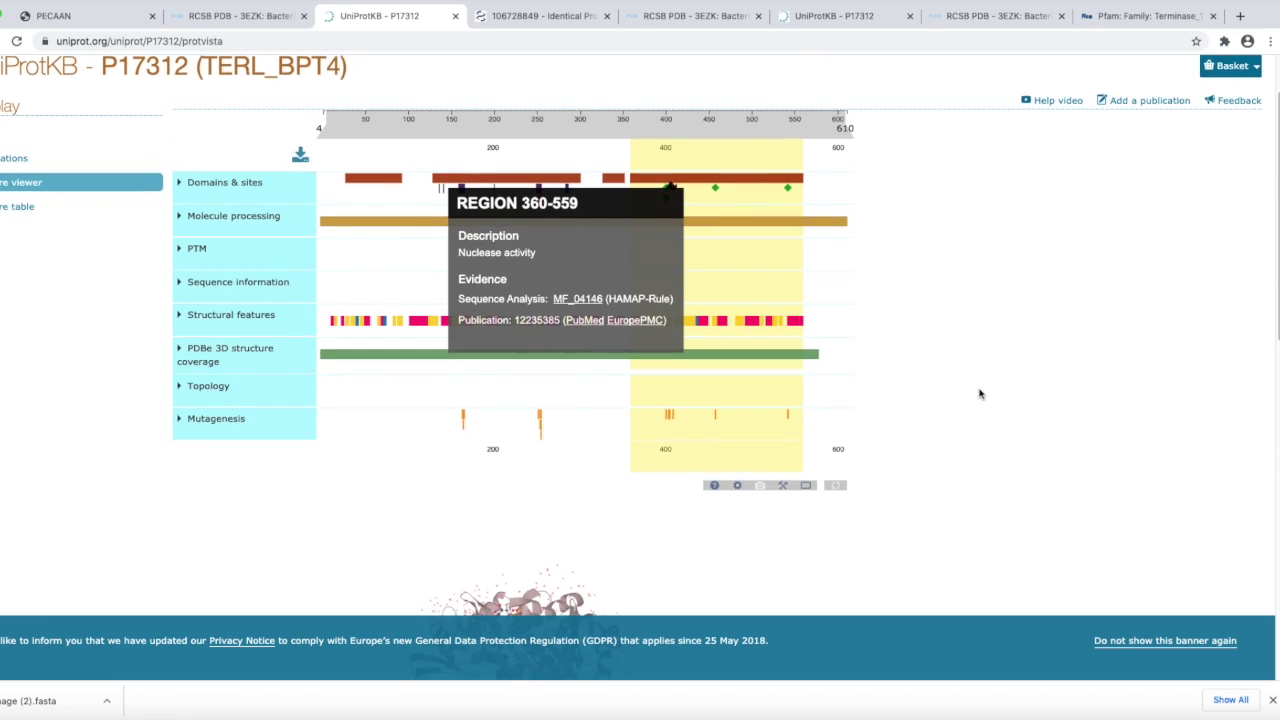
scroll(971, 397, "up", 5)
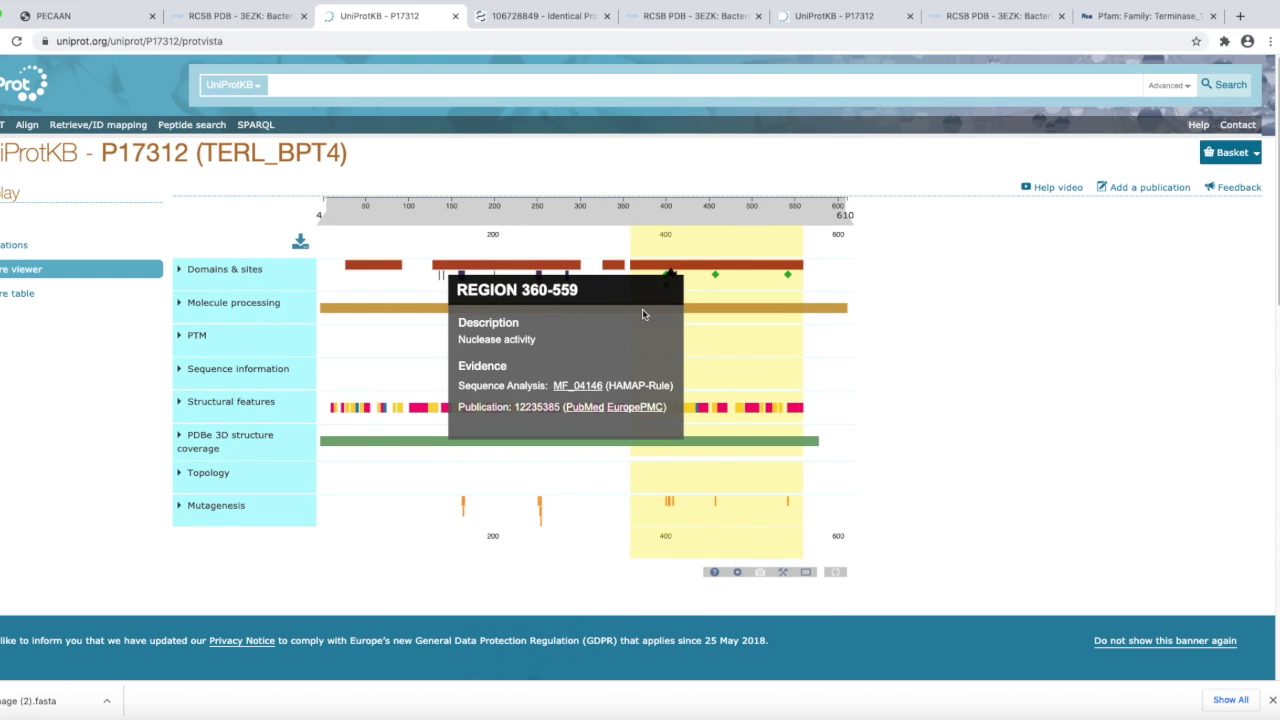
left_click(369, 266)
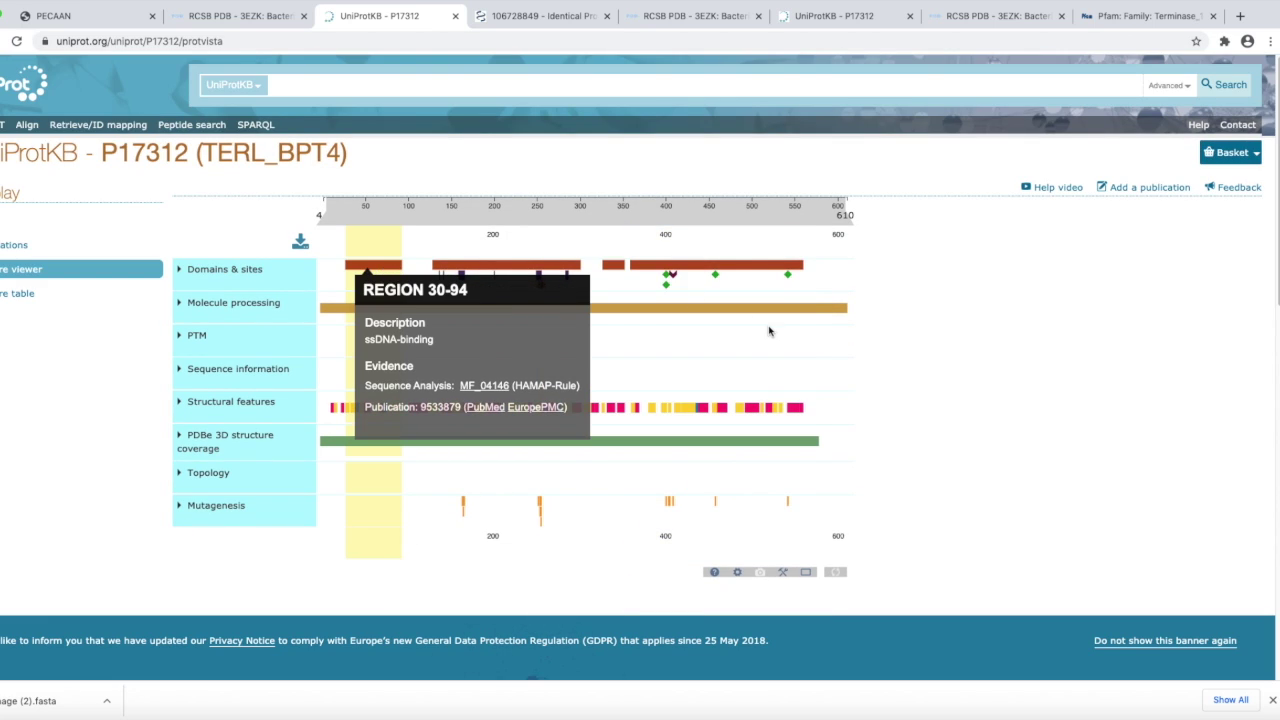
scroll(988, 401, "down", 4)
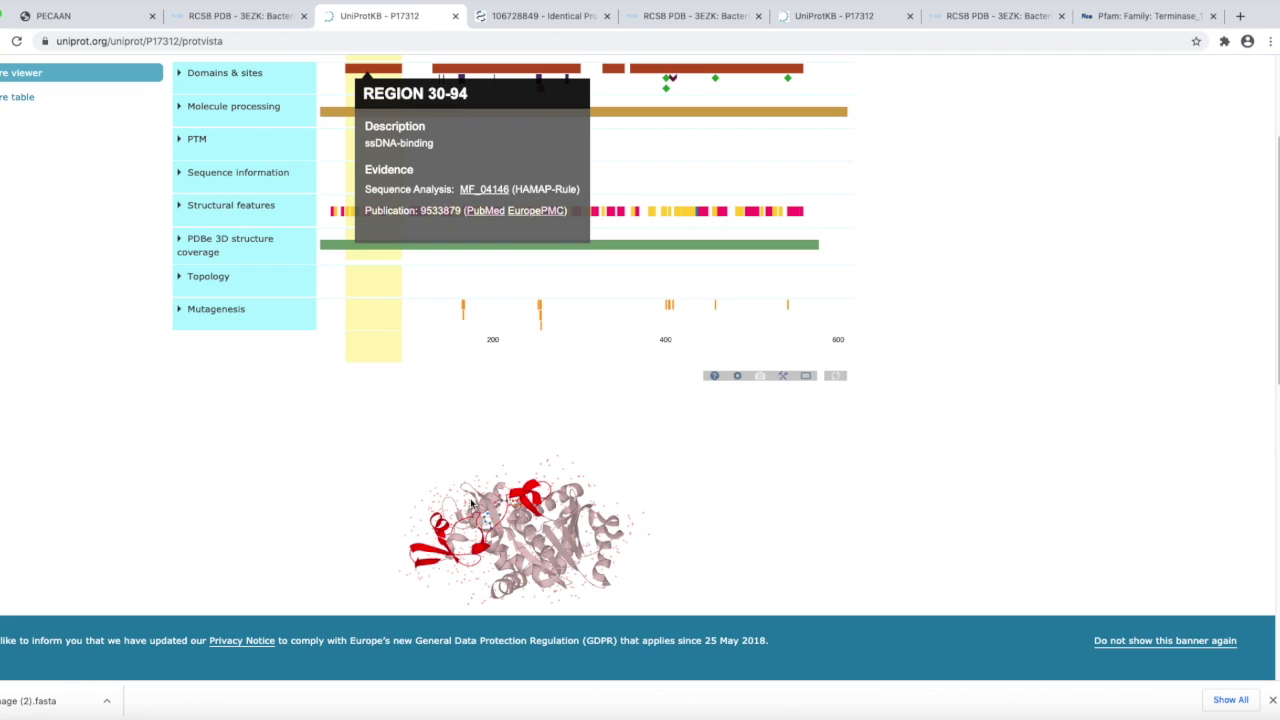
Rotate the 3D structure to examine the highlighted region 30-94 from several angles
mouse_move(541, 517)
left_mouse_down()
mouse_move(534, 534)
mouse_move(545, 510)
mouse_move(461, 494)
mouse_move(446, 549)
mouse_move(506, 529)
mouse_move(543, 537)
mouse_move(491, 516)
mouse_move(466, 523)
mouse_move(565, 515)
left_mouse_up()
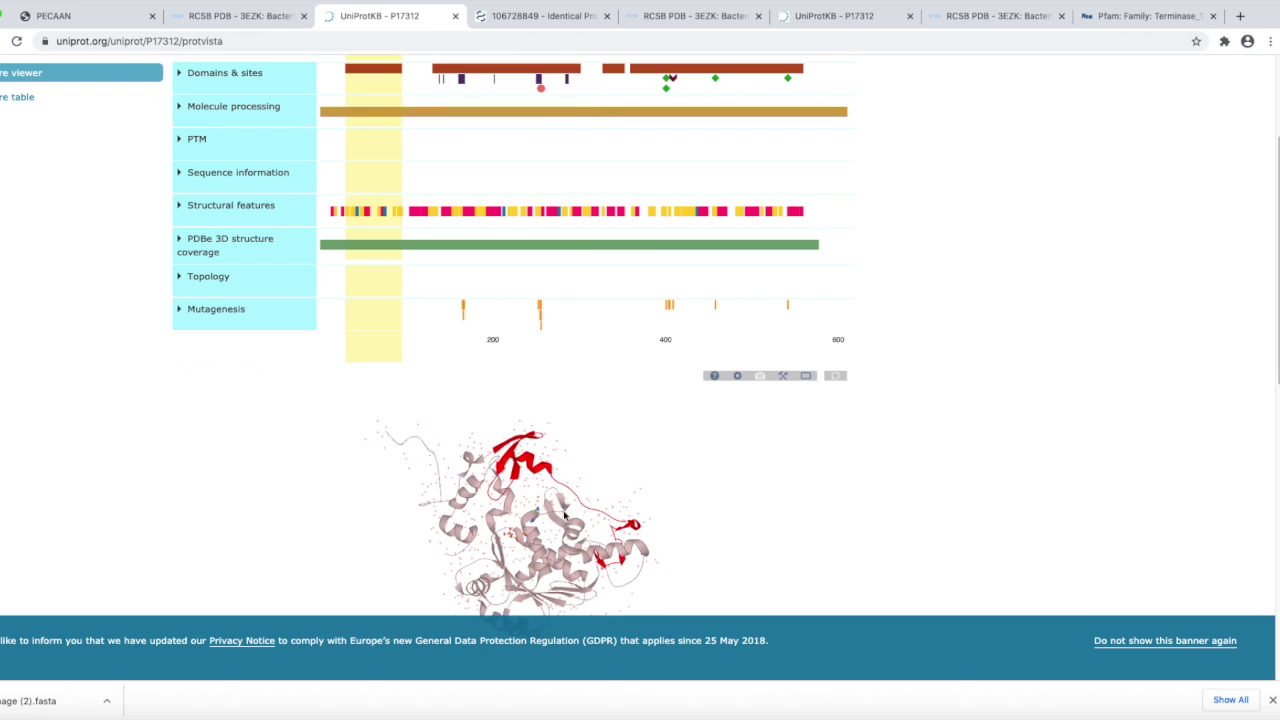
left_click_drag(503, 461, 455, 483)
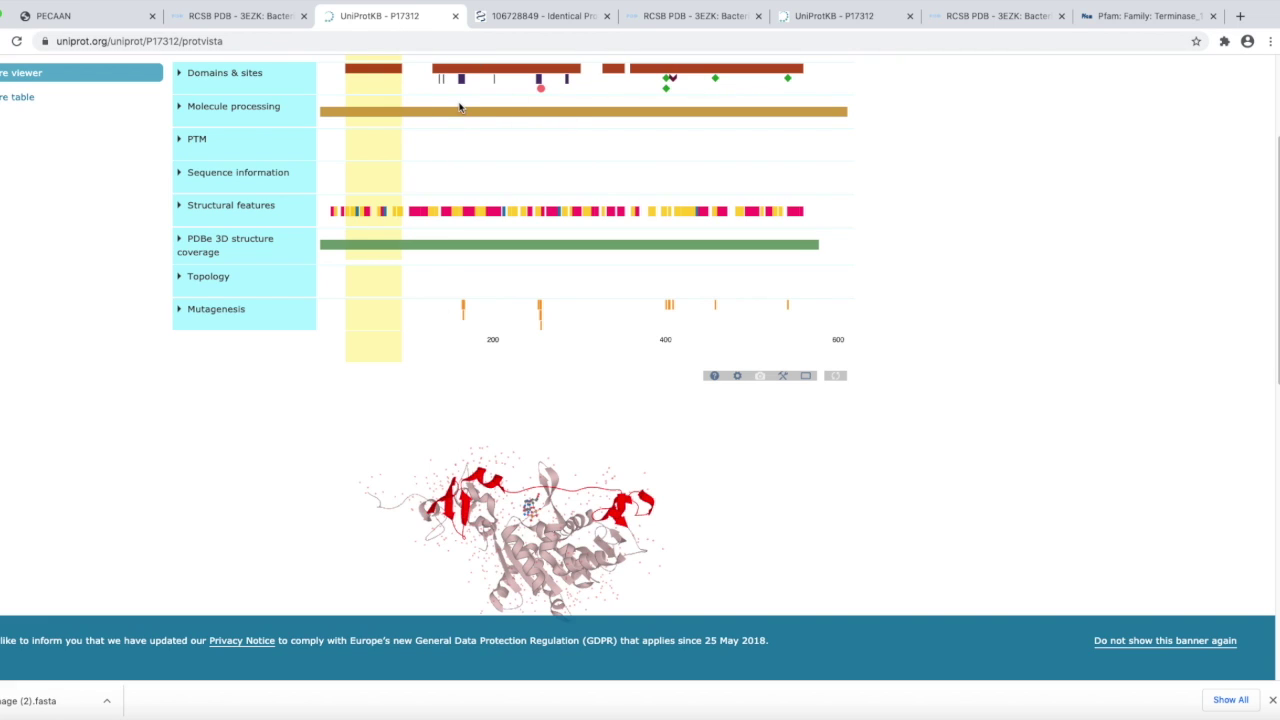
scroll(472, 152, "up", 2)
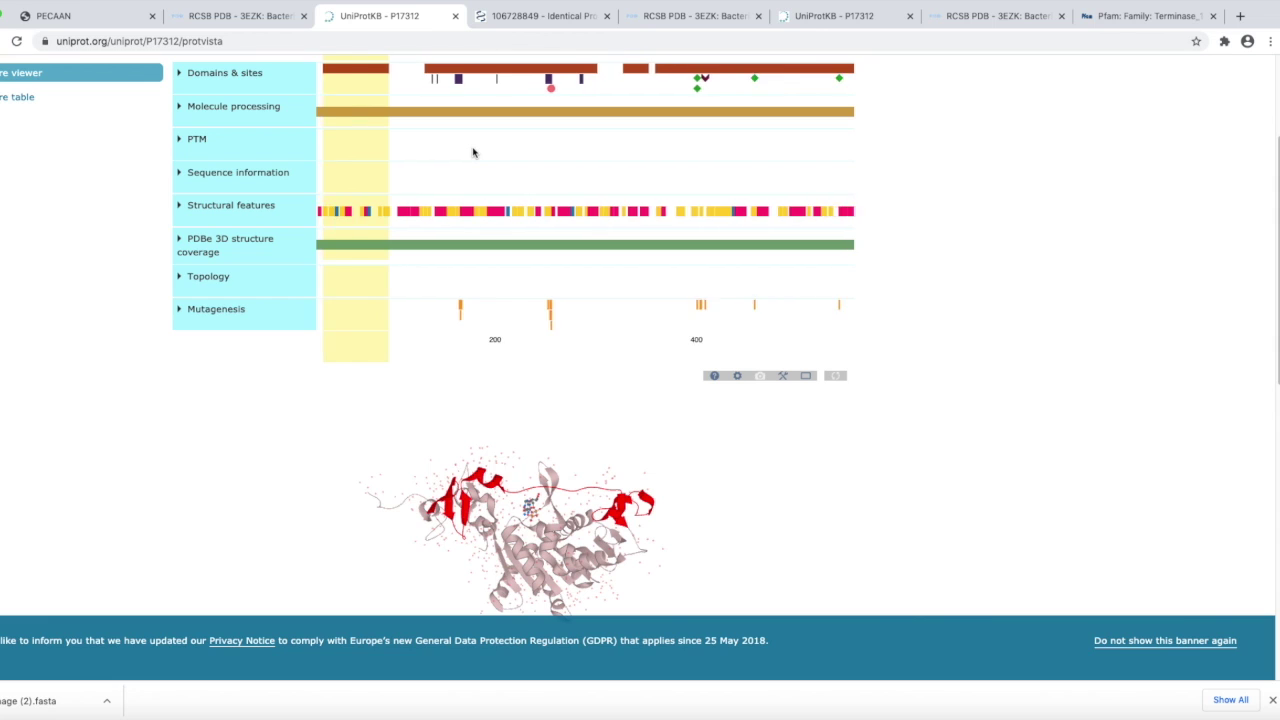
scroll(971, 154, "up", 2)
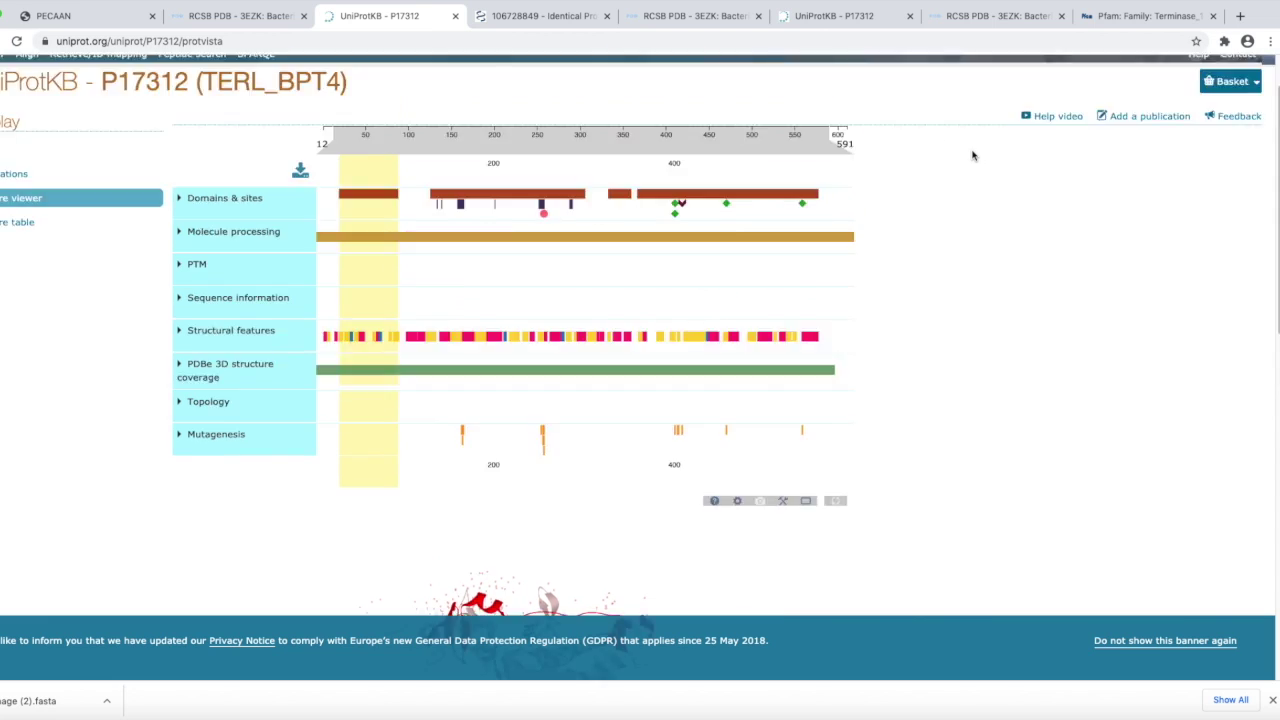
scroll(972, 155, "up", 1)
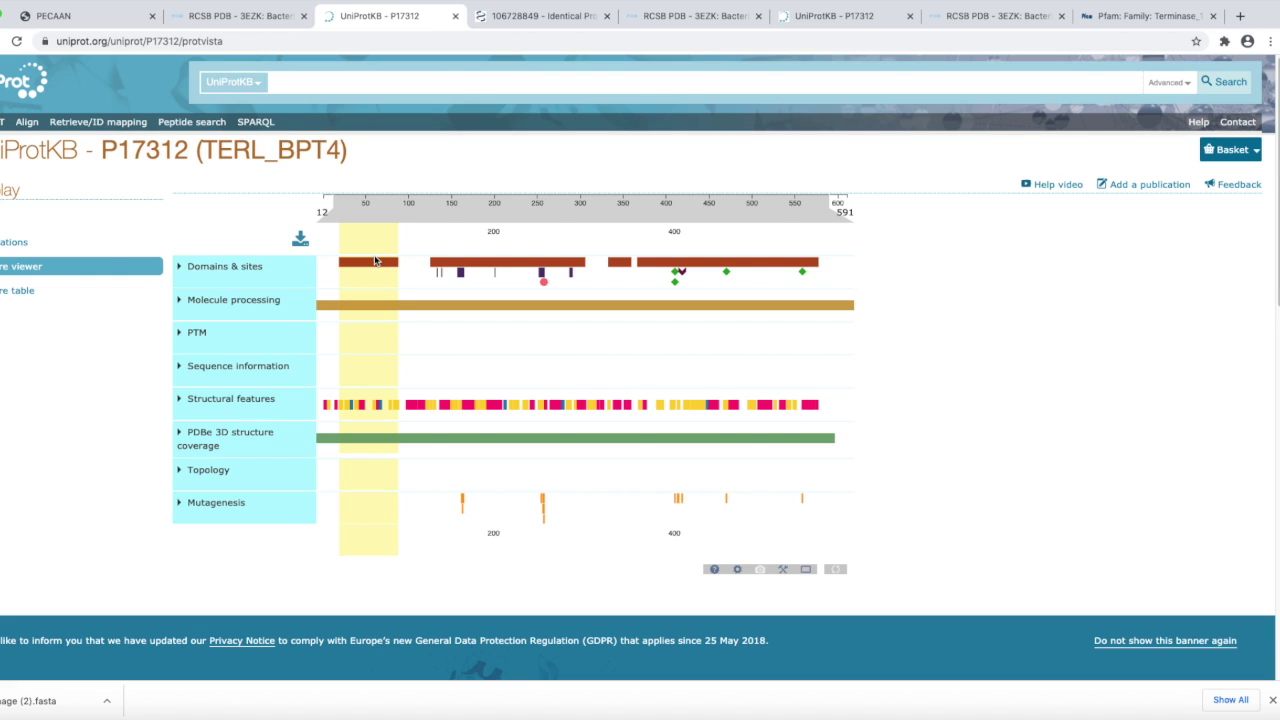
Switch back to PECAAN and review the descriptions, probability, coverage and E-values of the first ten HHPRED hits for gene 2
left_click(75, 17)
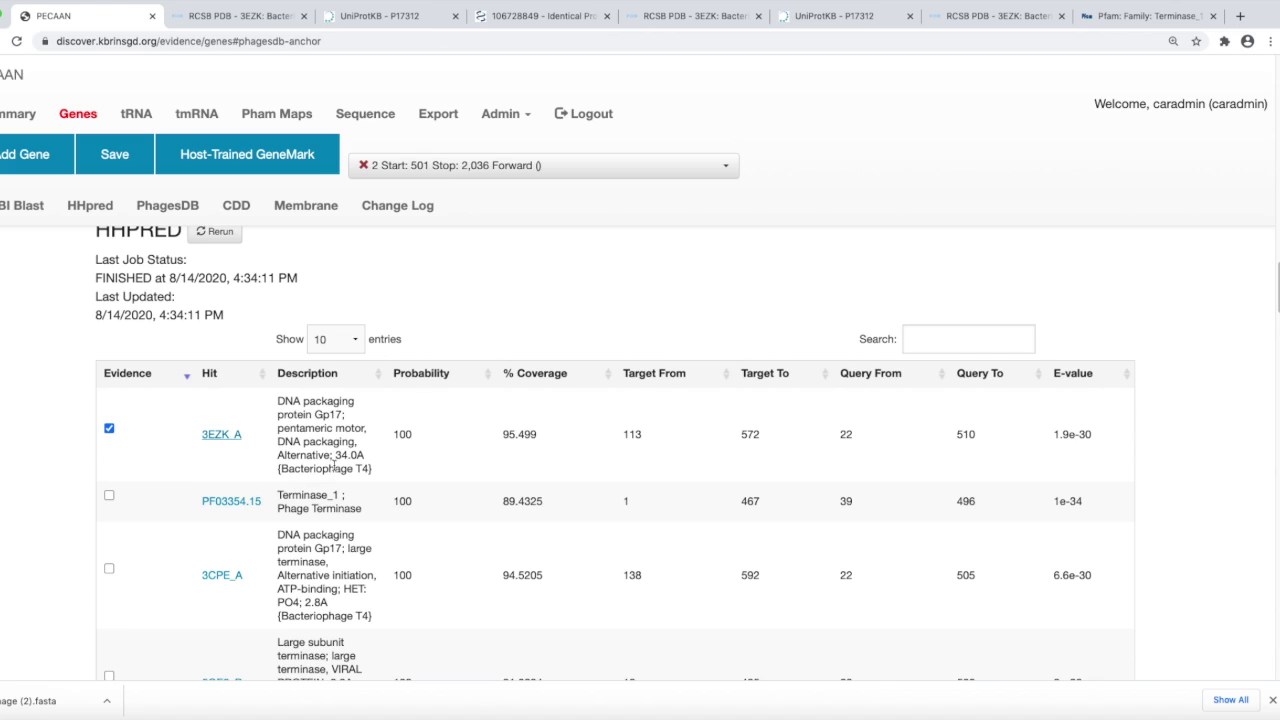
scroll(333, 462, "down", 1)
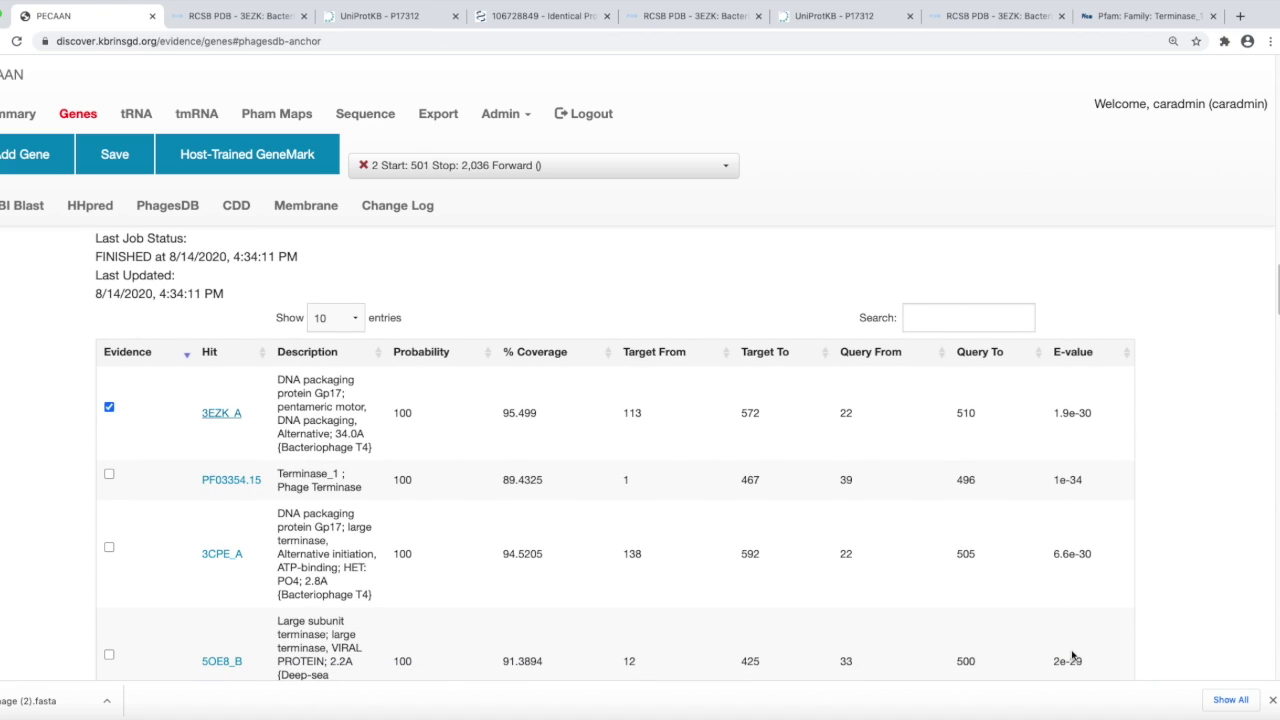
scroll(1072, 652, "down", 2)
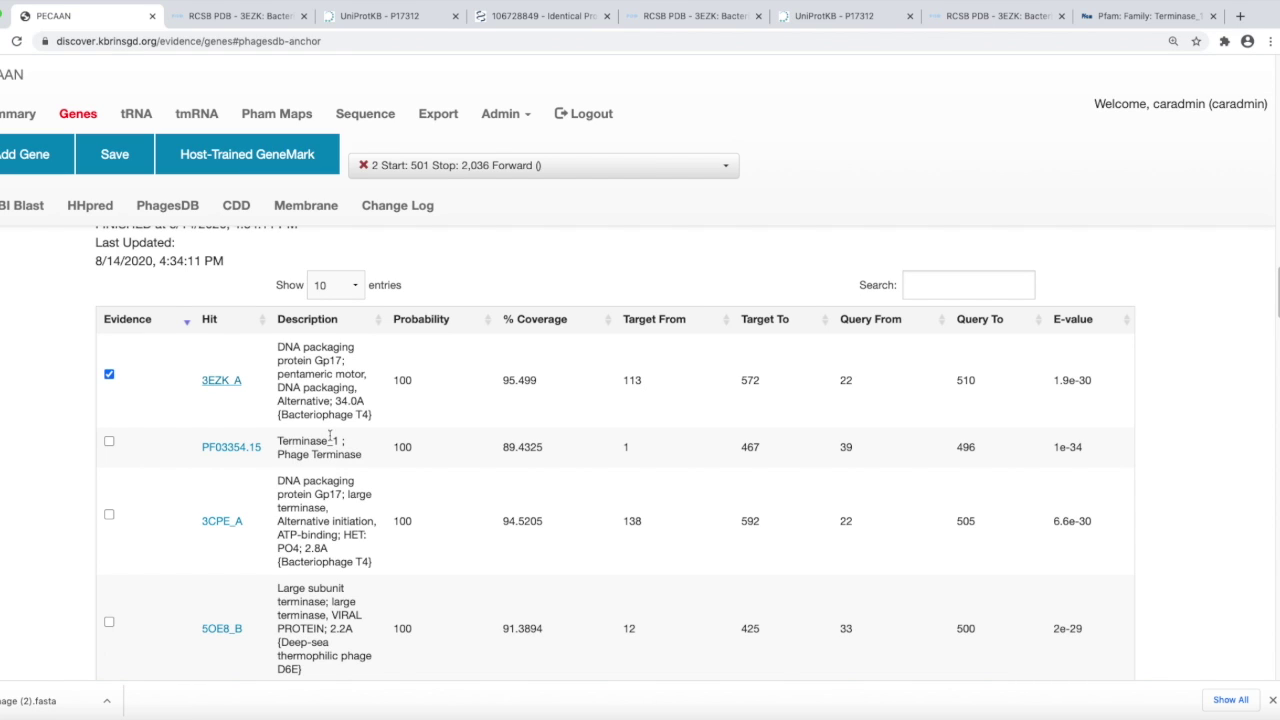
scroll(308, 530, "down", 3)
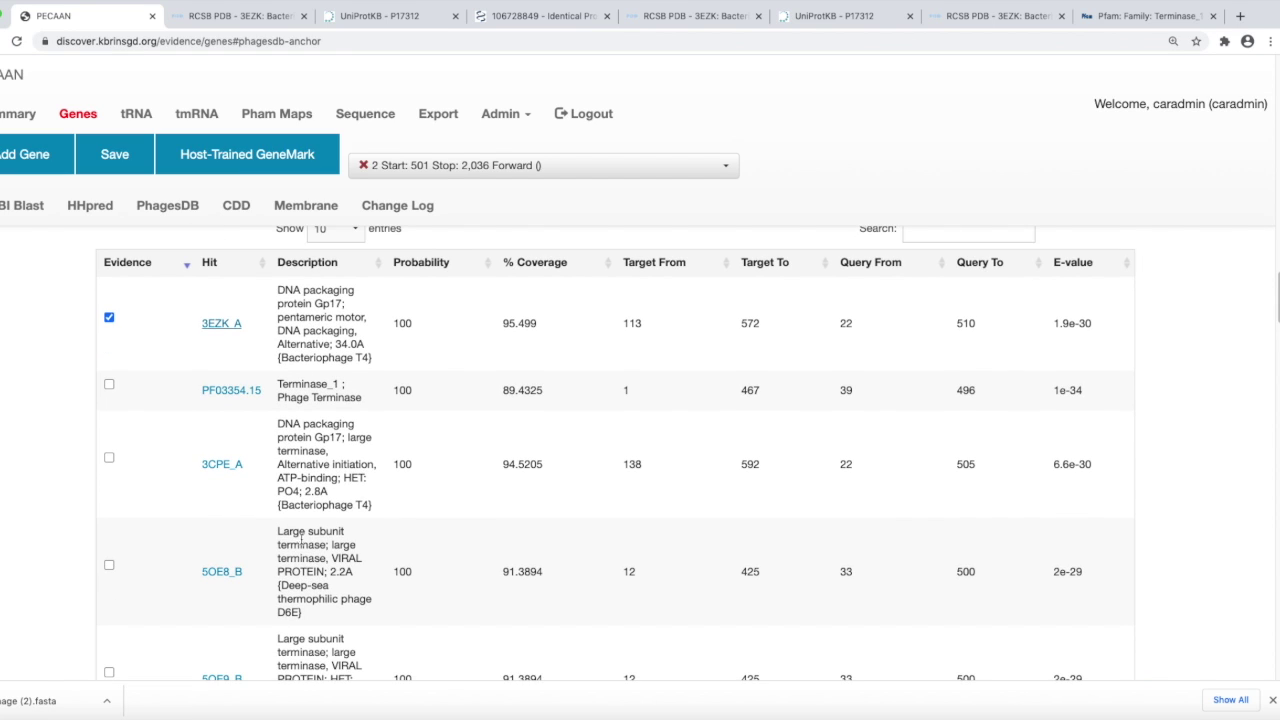
scroll(301, 537, "down", 5)
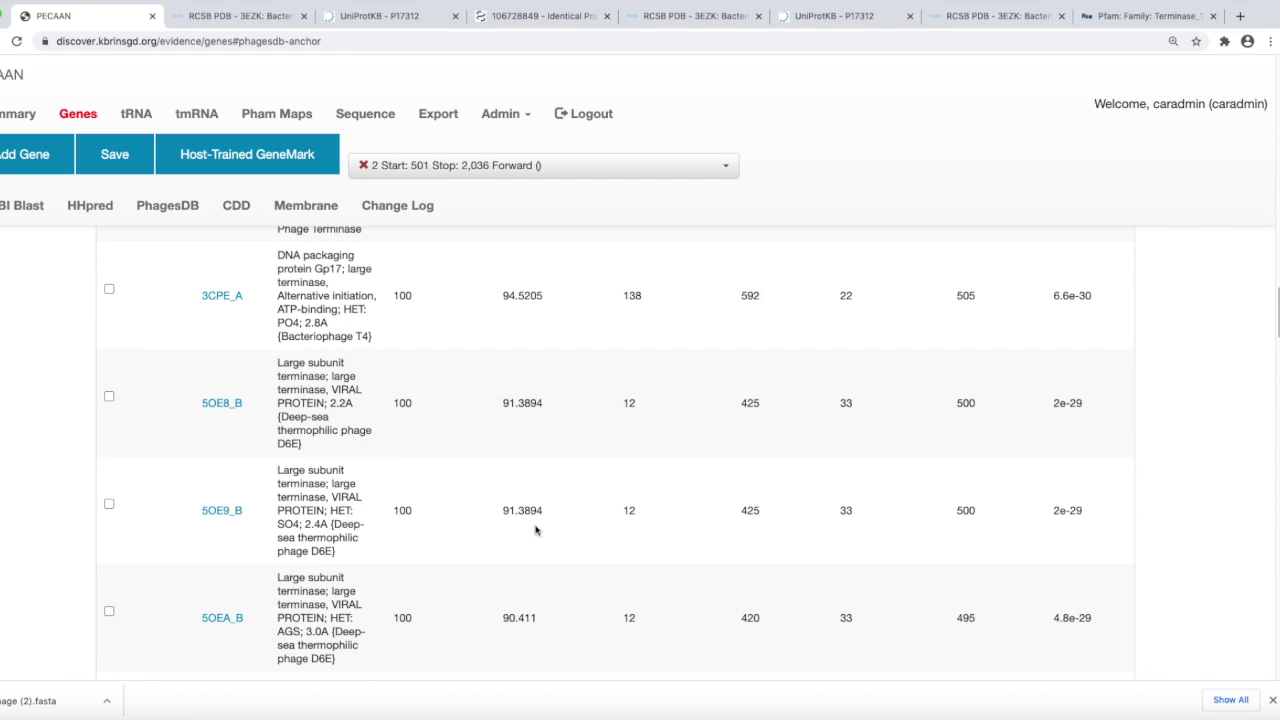
scroll(535, 530, "down", 15)
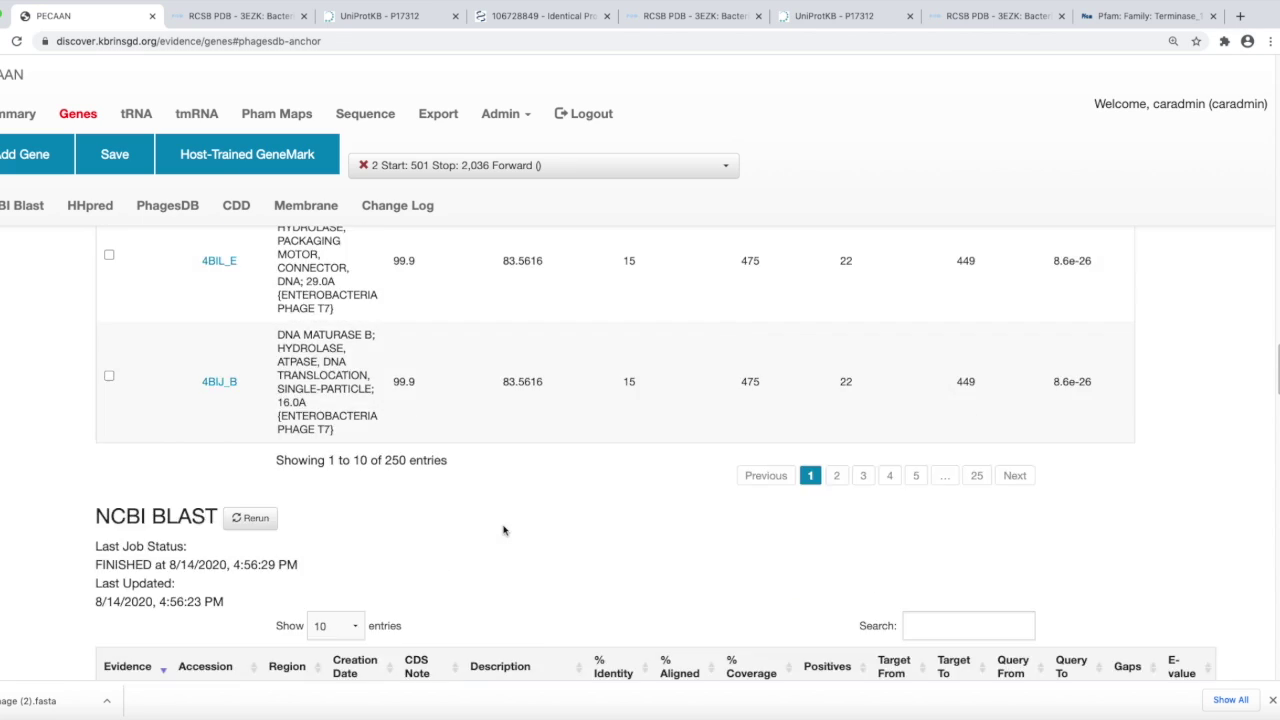
scroll(504, 530, "down", 5)
scroll(504, 525, "down", 2)
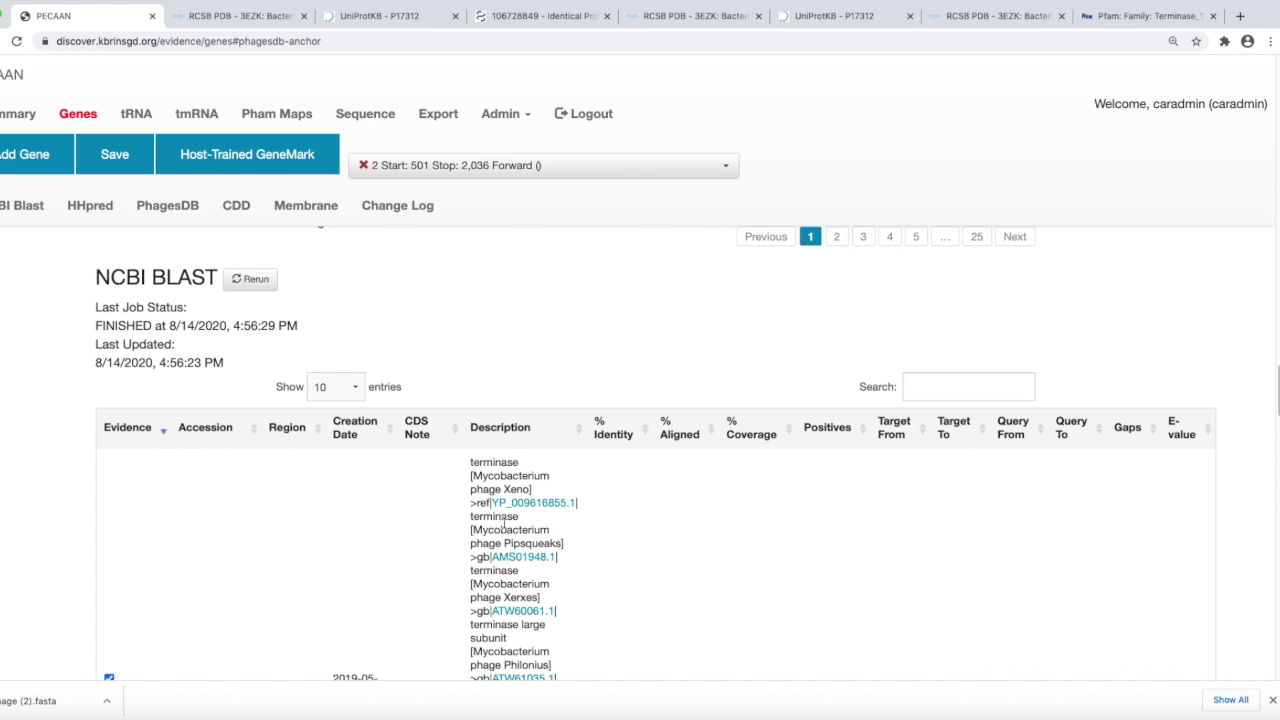
scroll(506, 518, "up", 10)
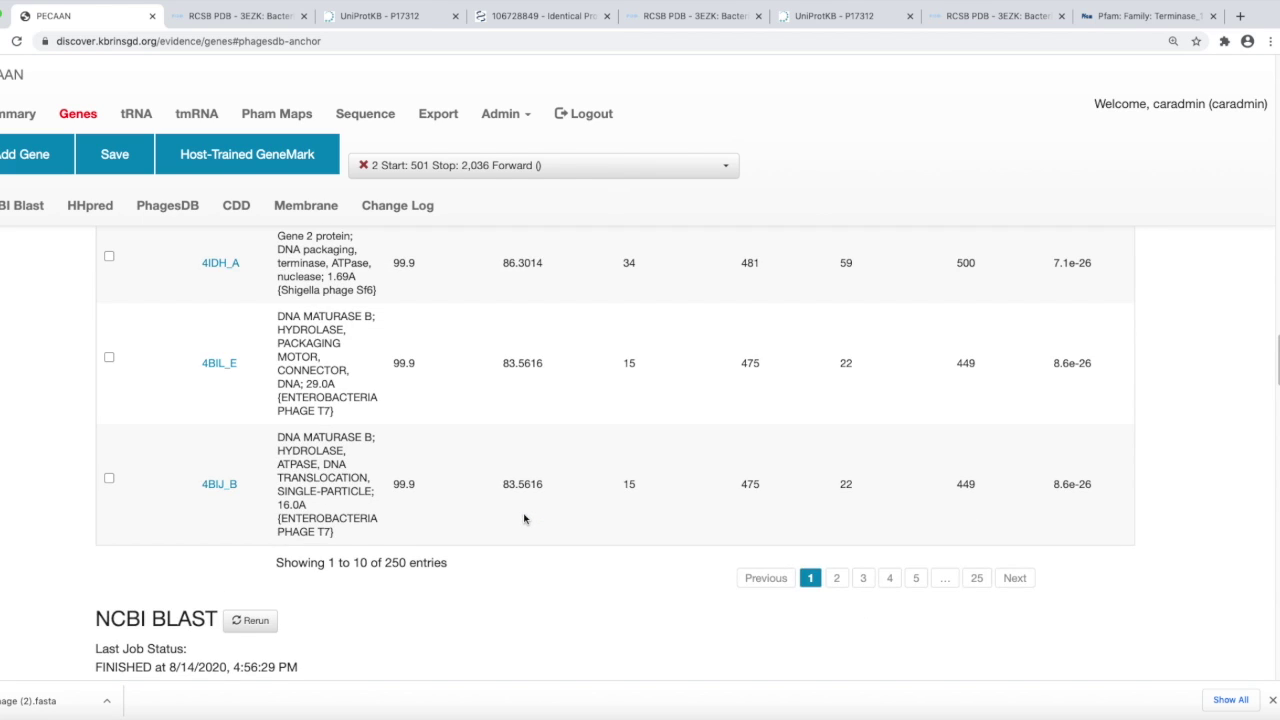
scroll(524, 518, "up", 18)
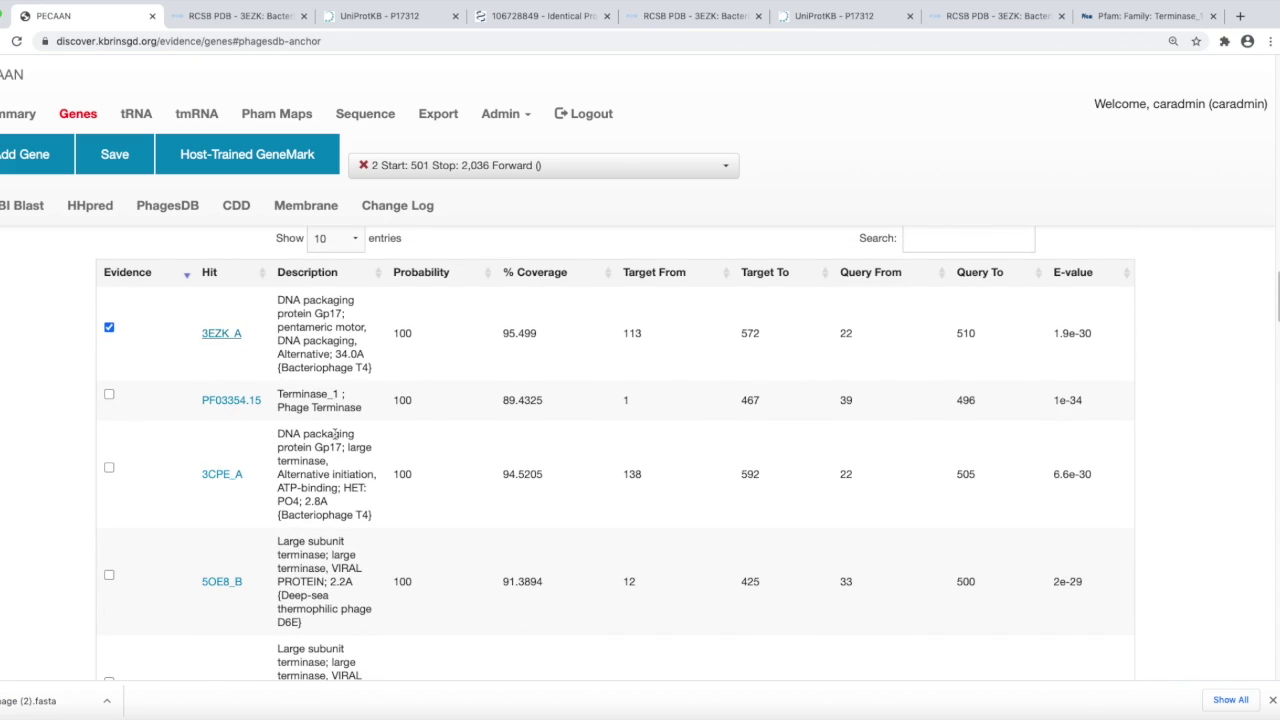
scroll(490, 488, "down", 18)
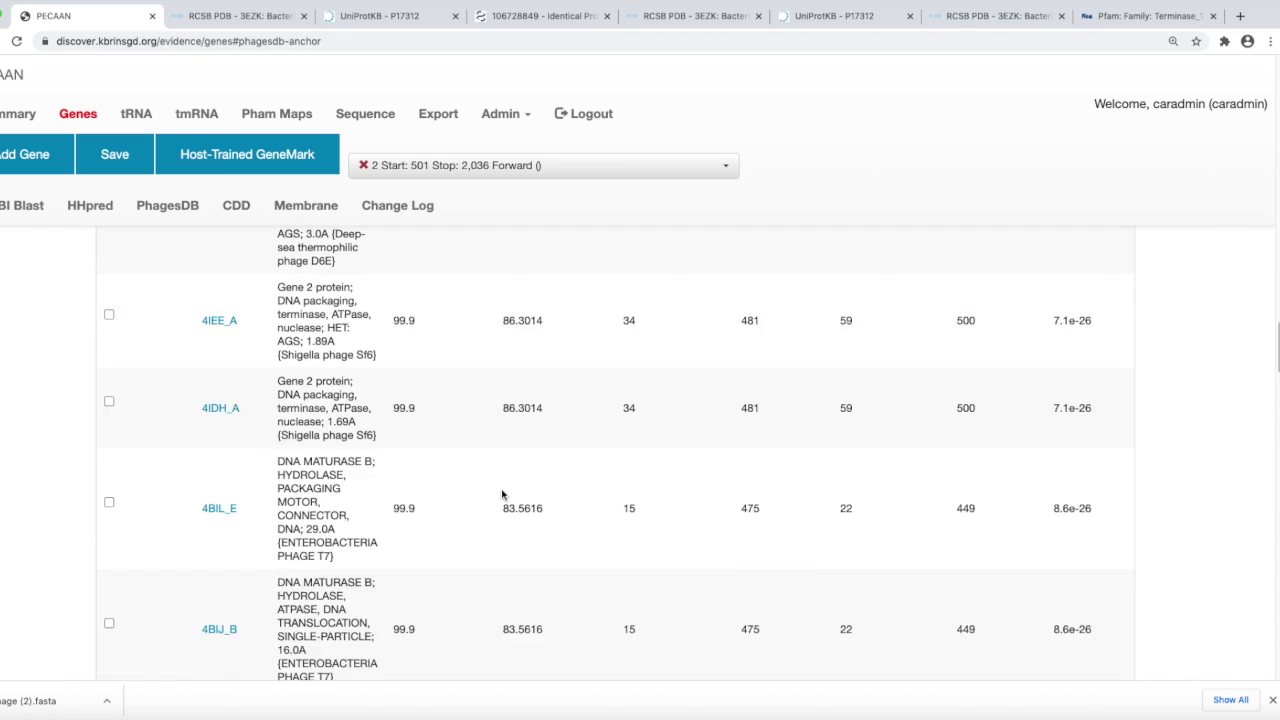
Examine the top NCBI BLAST hit, YP_009302316, including its phage descriptions, identity, coverage and alignment positions
scroll(502, 492, "down", 5)
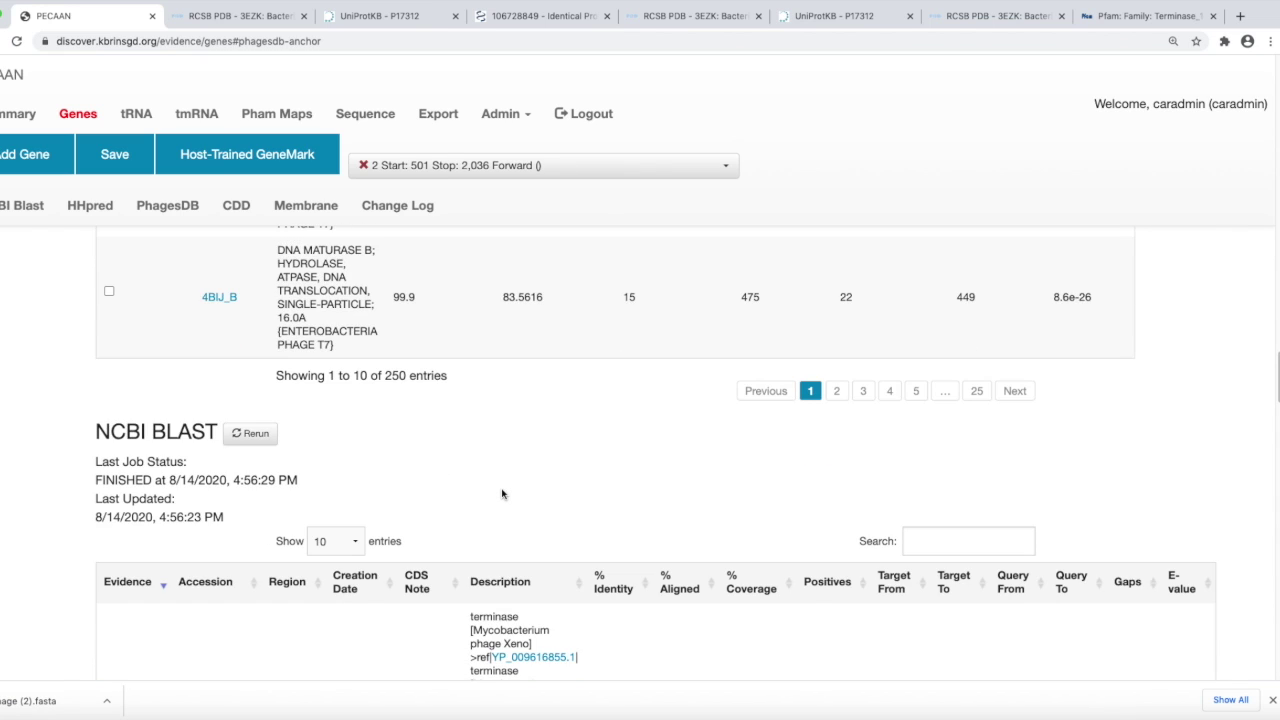
scroll(543, 491, "down", 3)
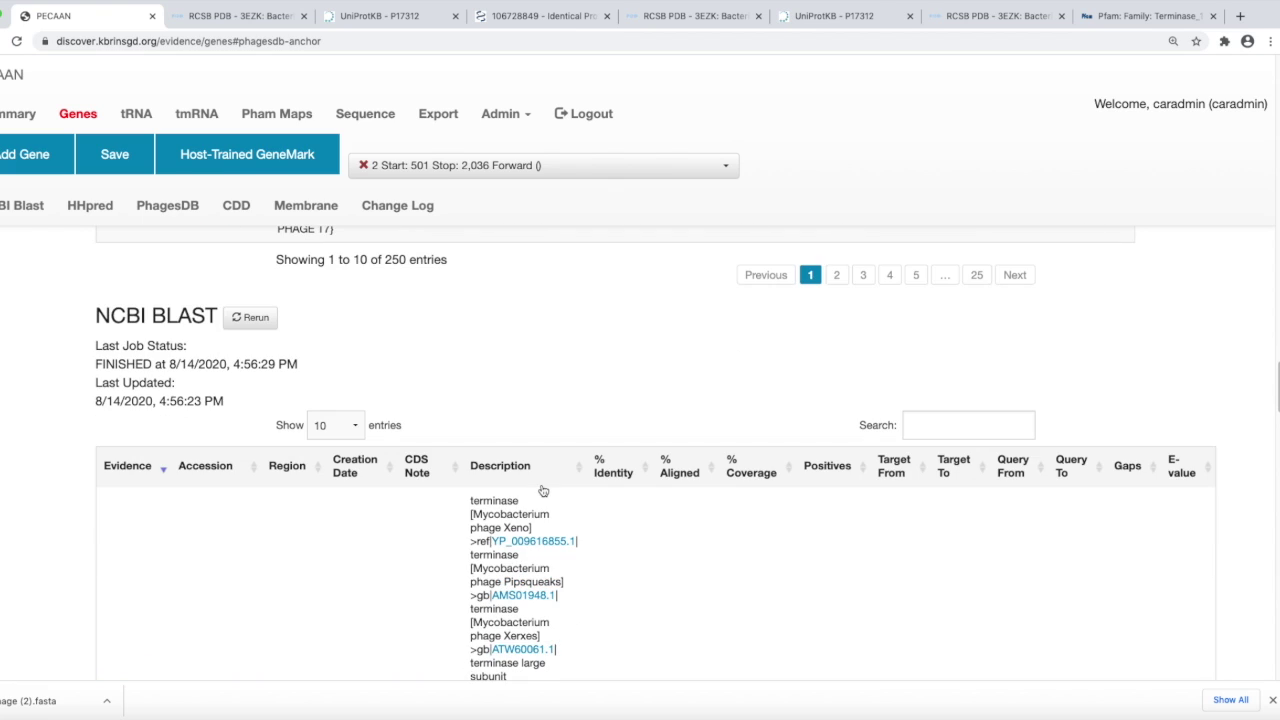
scroll(546, 486, "down", 3)
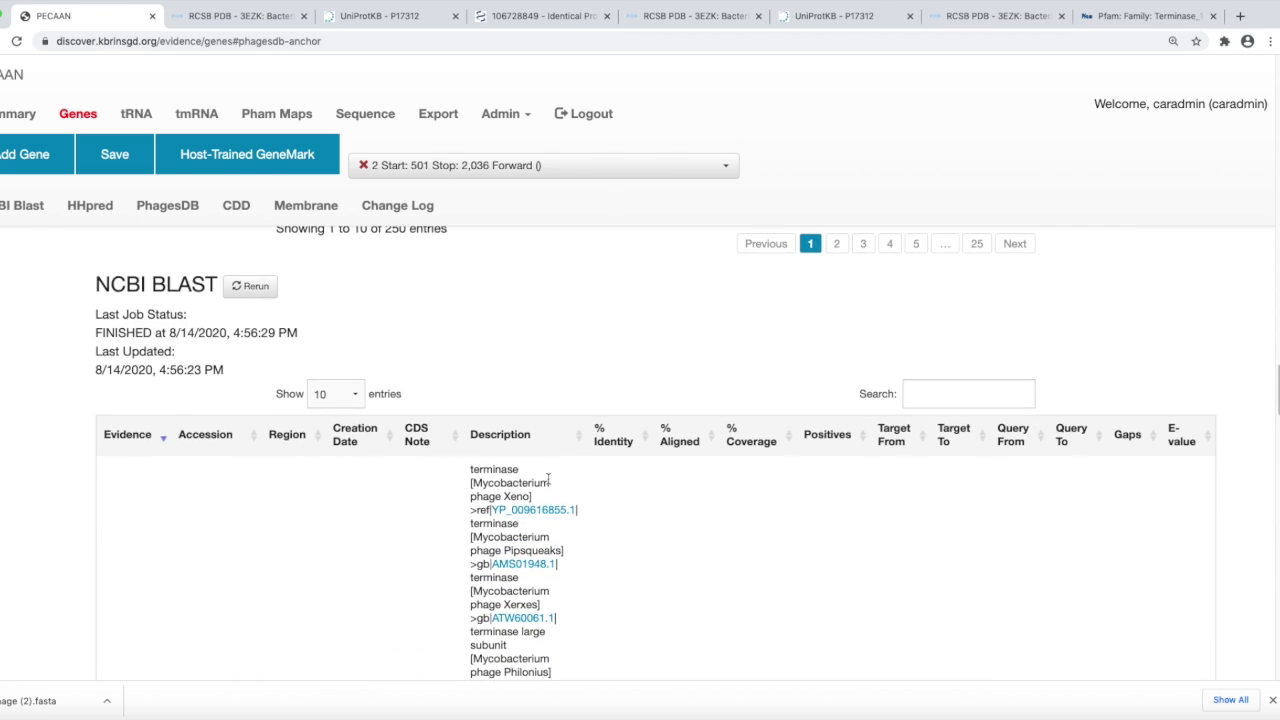
scroll(551, 486, "down", 2)
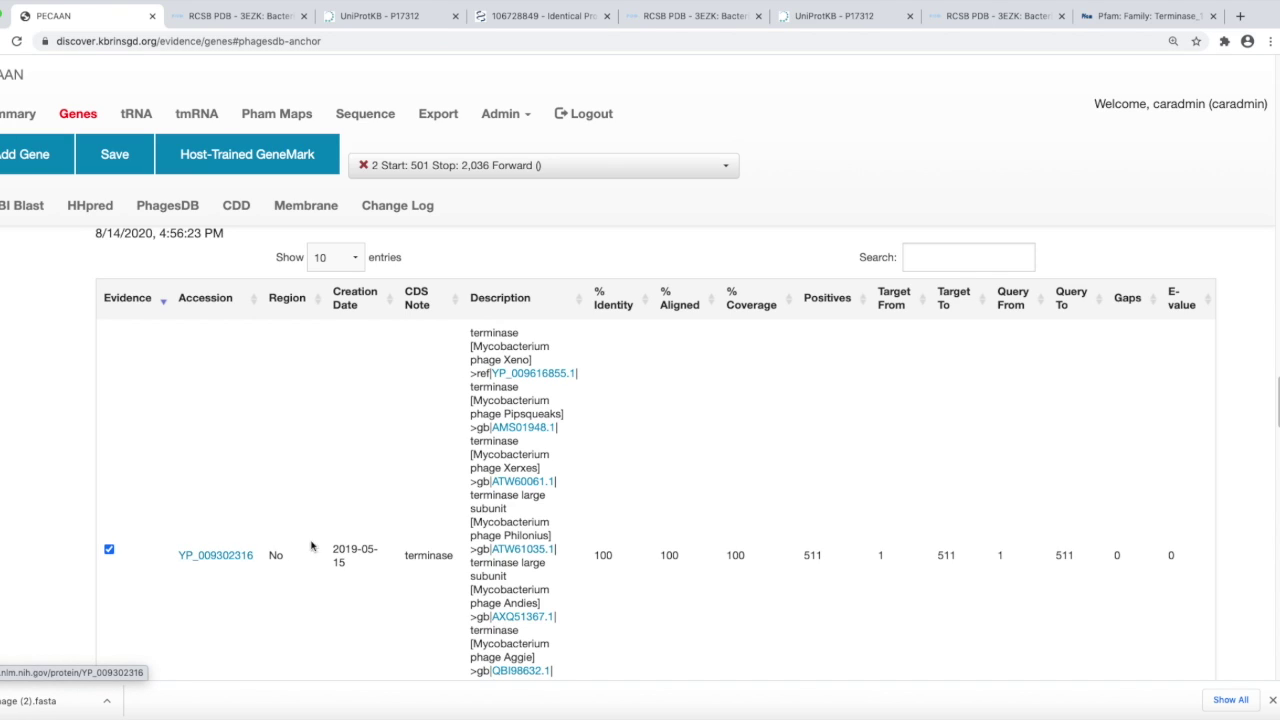
scroll(518, 360, "down", 1)
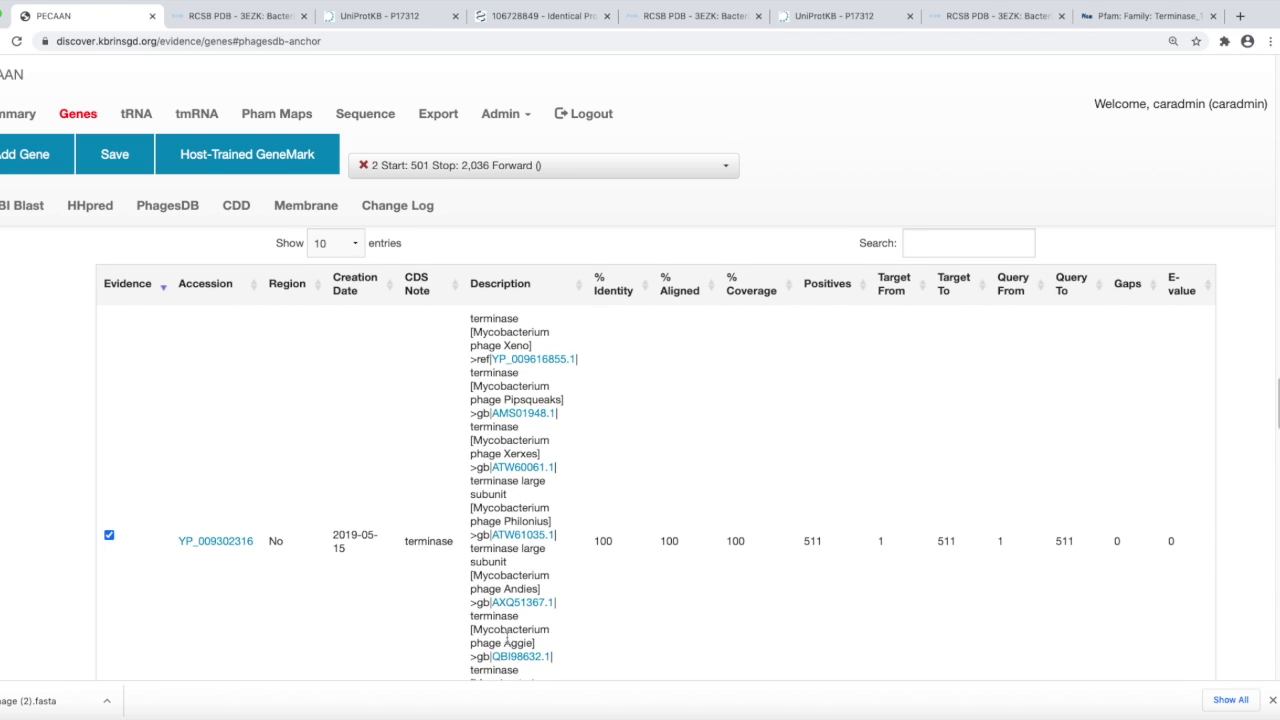
scroll(507, 637, "down", 3)
scroll(505, 609, "down", 3)
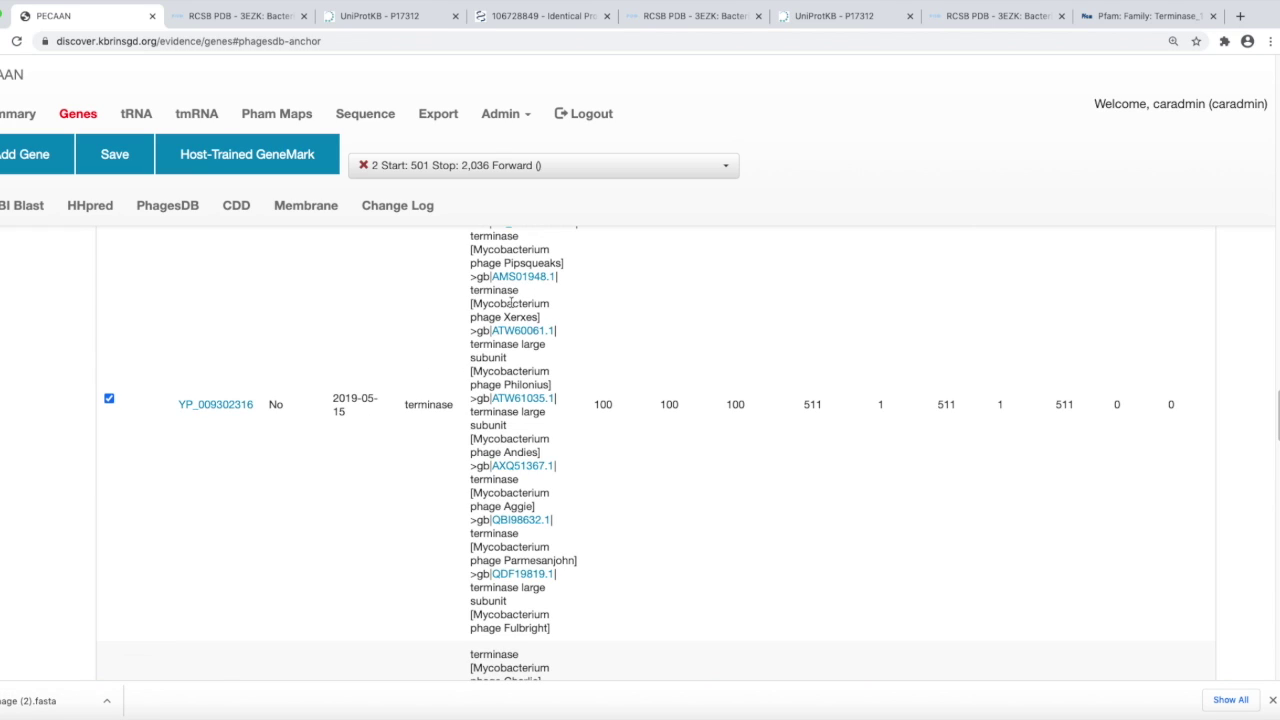
scroll(520, 312, "up", 3)
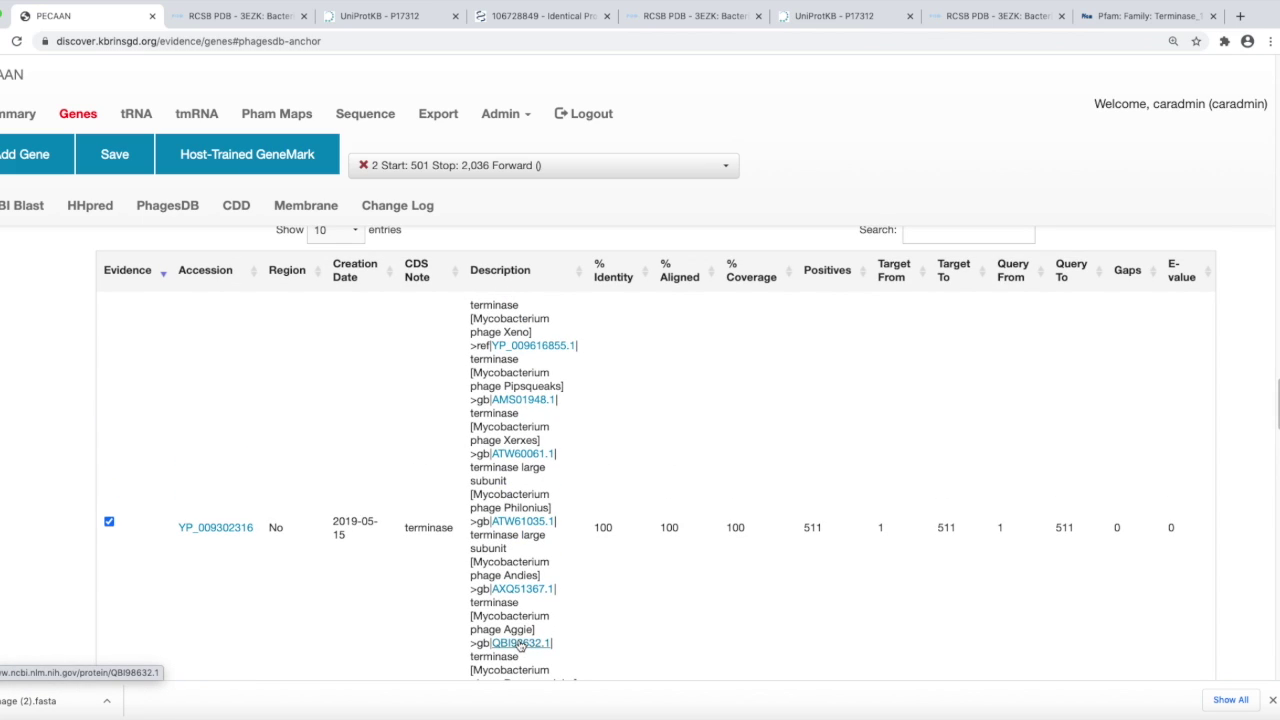
scroll(519, 646, "down", 1)
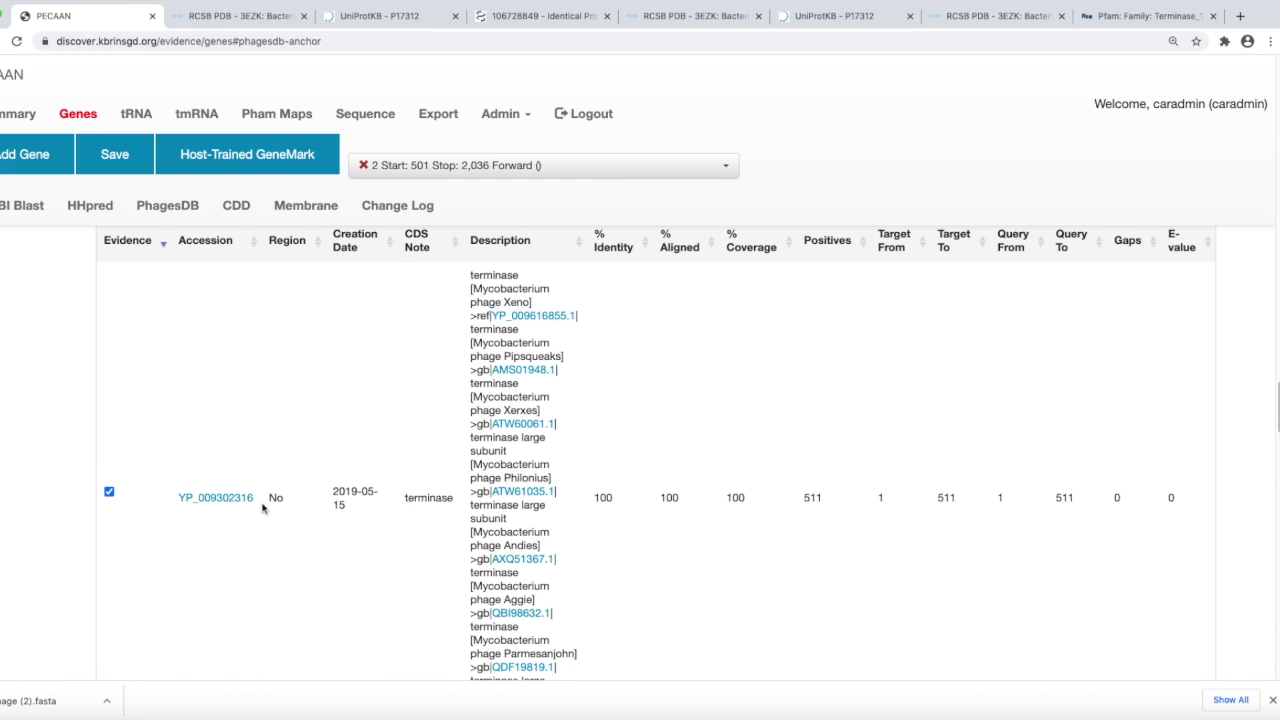
Open the NCBI protein record for YP_009302316 and review the names and organisms in its Identical Proteins report
left_click(210, 497)
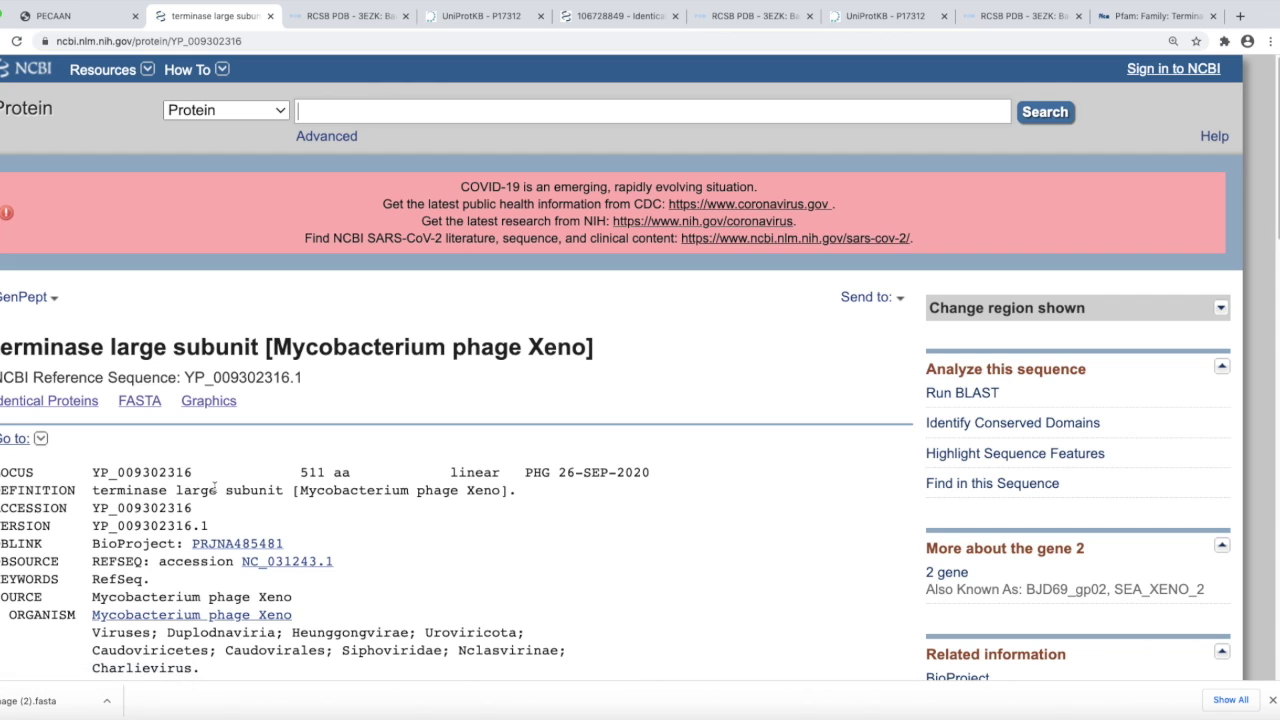
left_click(4, 403)
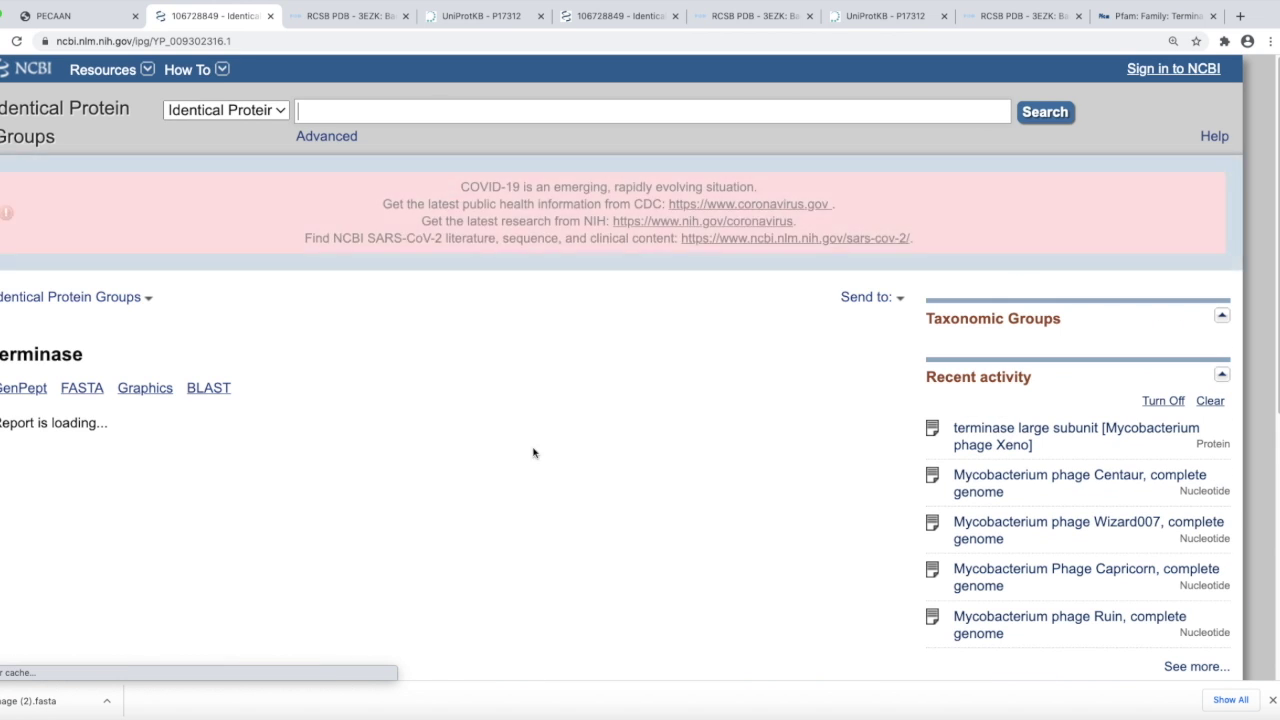
scroll(513, 427, "down", 3)
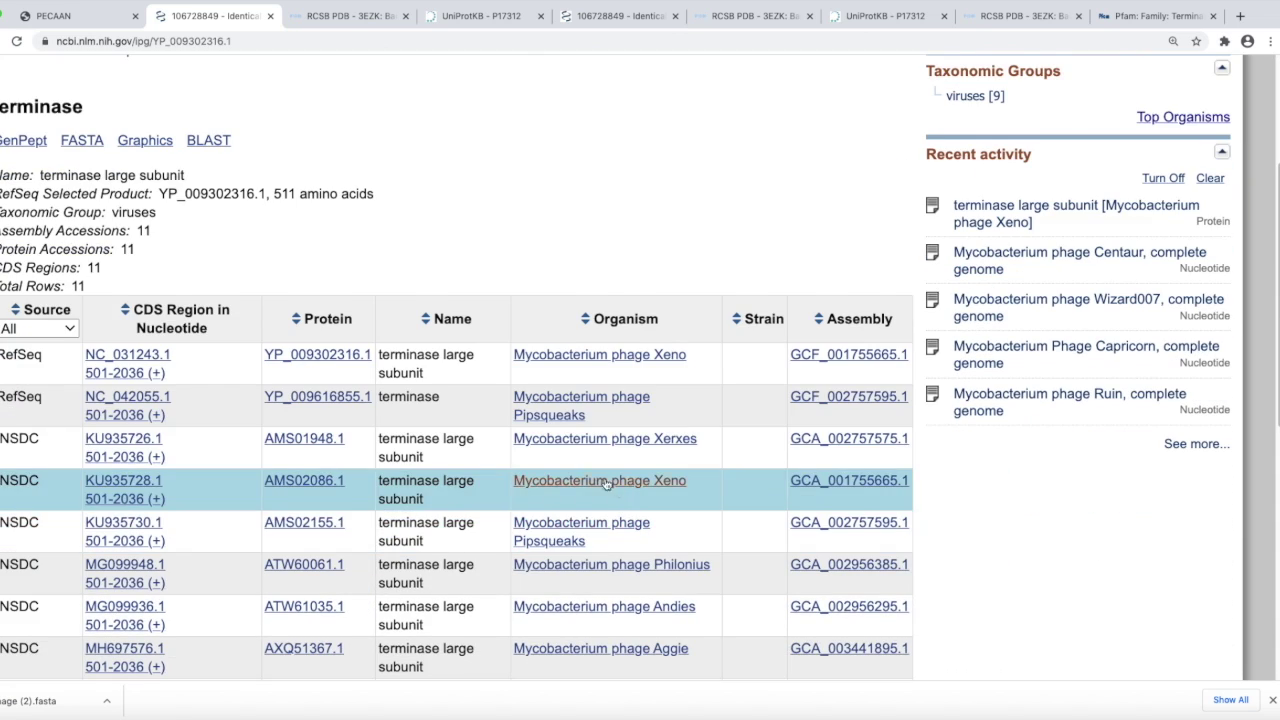
scroll(610, 488, "down", 5)
scroll(534, 452, "up", 2)
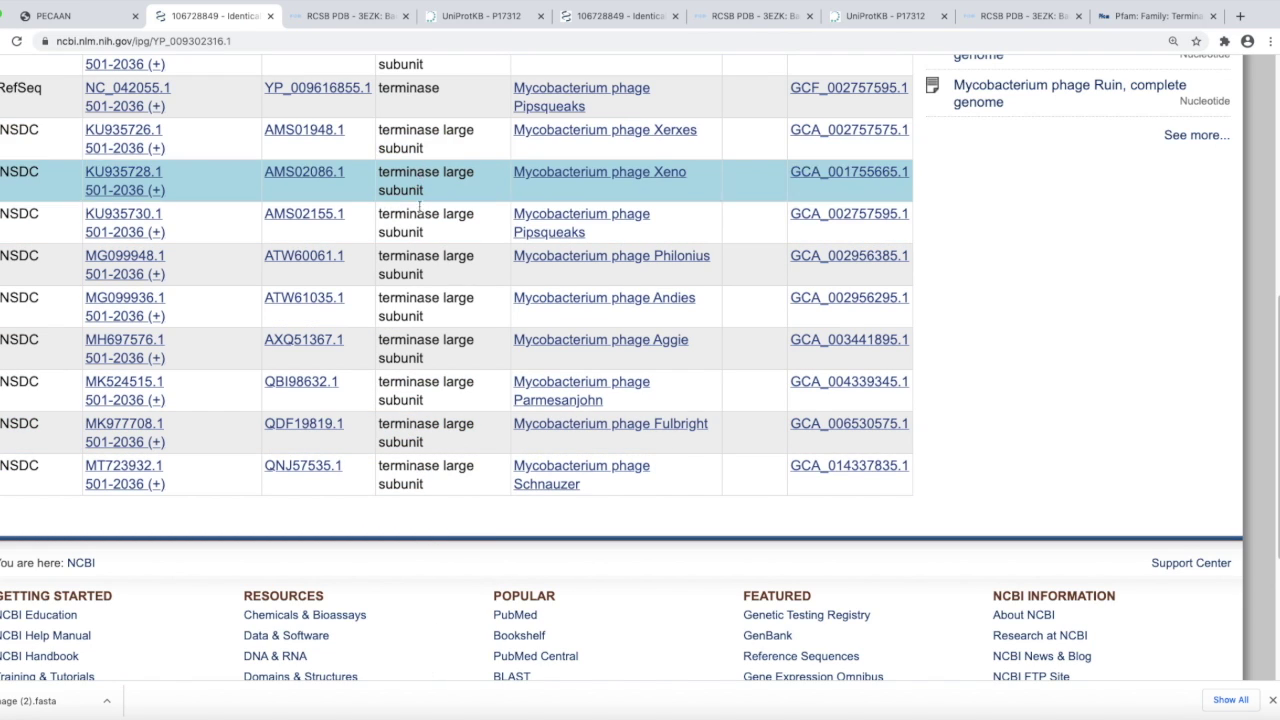
scroll(434, 190, "up", 1)
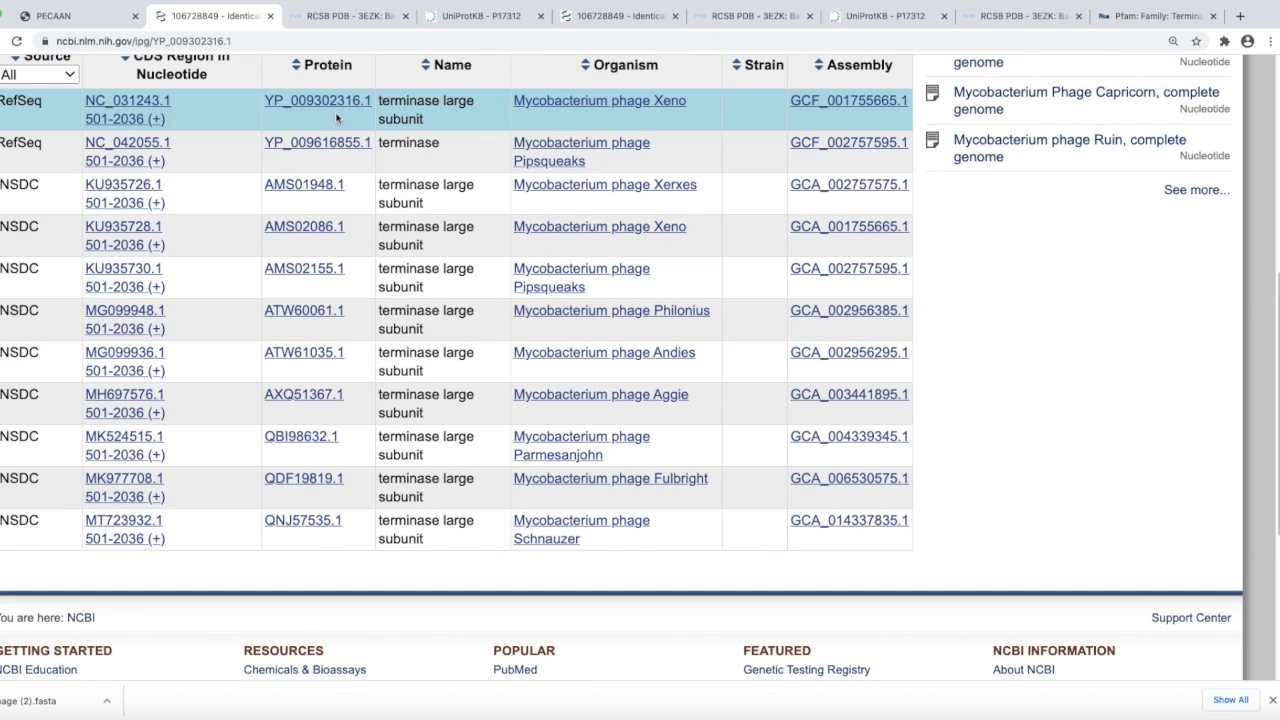
Return to PECAAN and review the remaining NCBI BLAST hits on the first results page, comparing their descriptions and alignment values
left_click(68, 17)
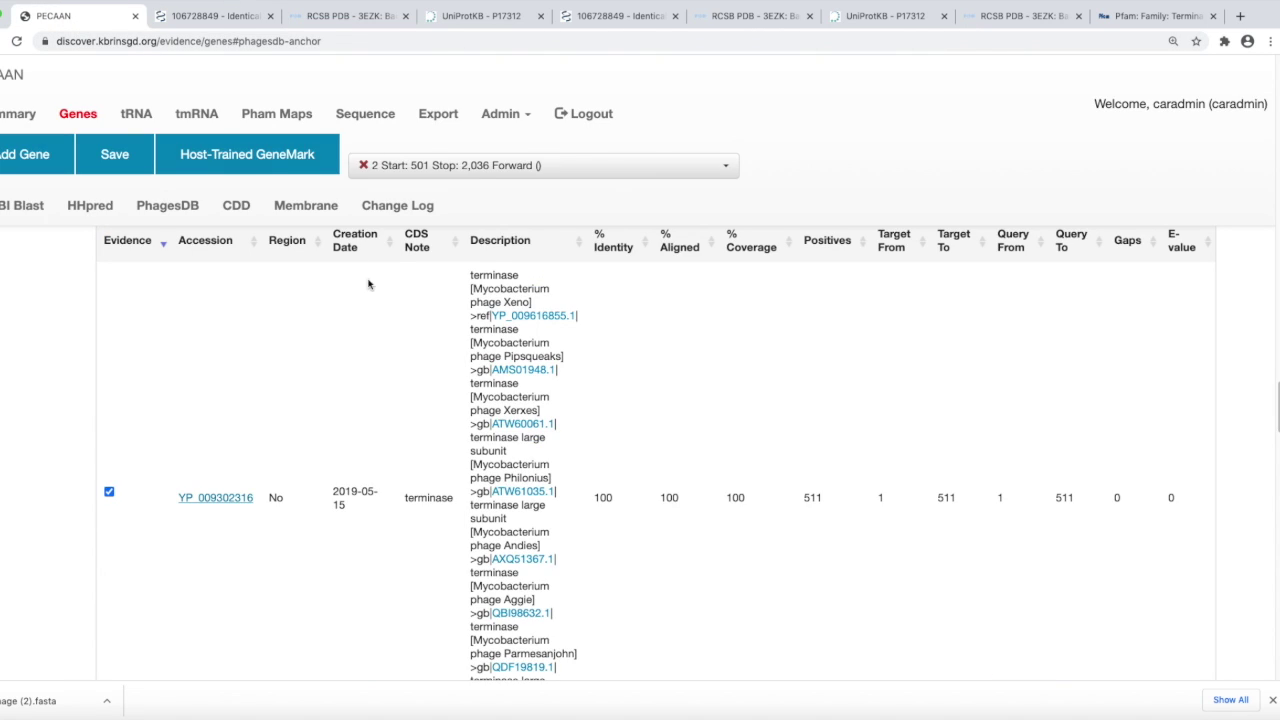
scroll(748, 490, "down", 2)
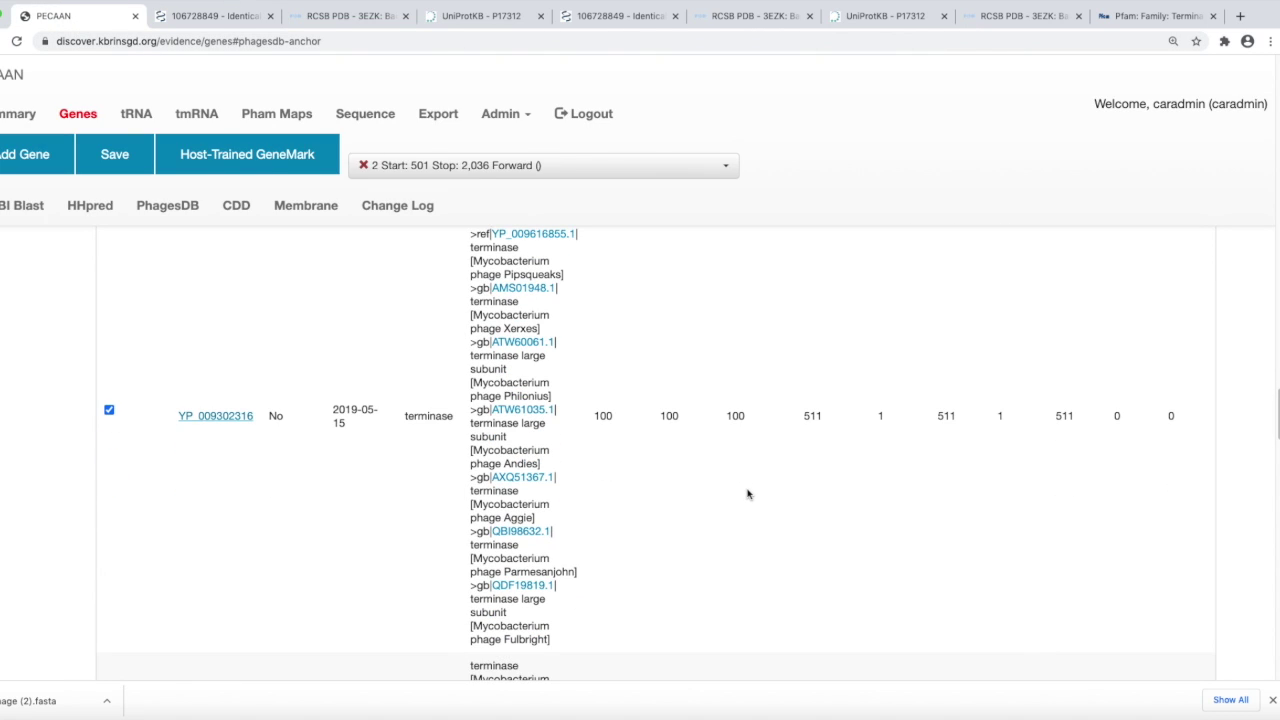
scroll(748, 492, "down", 5)
scroll(890, 510, "down", 1)
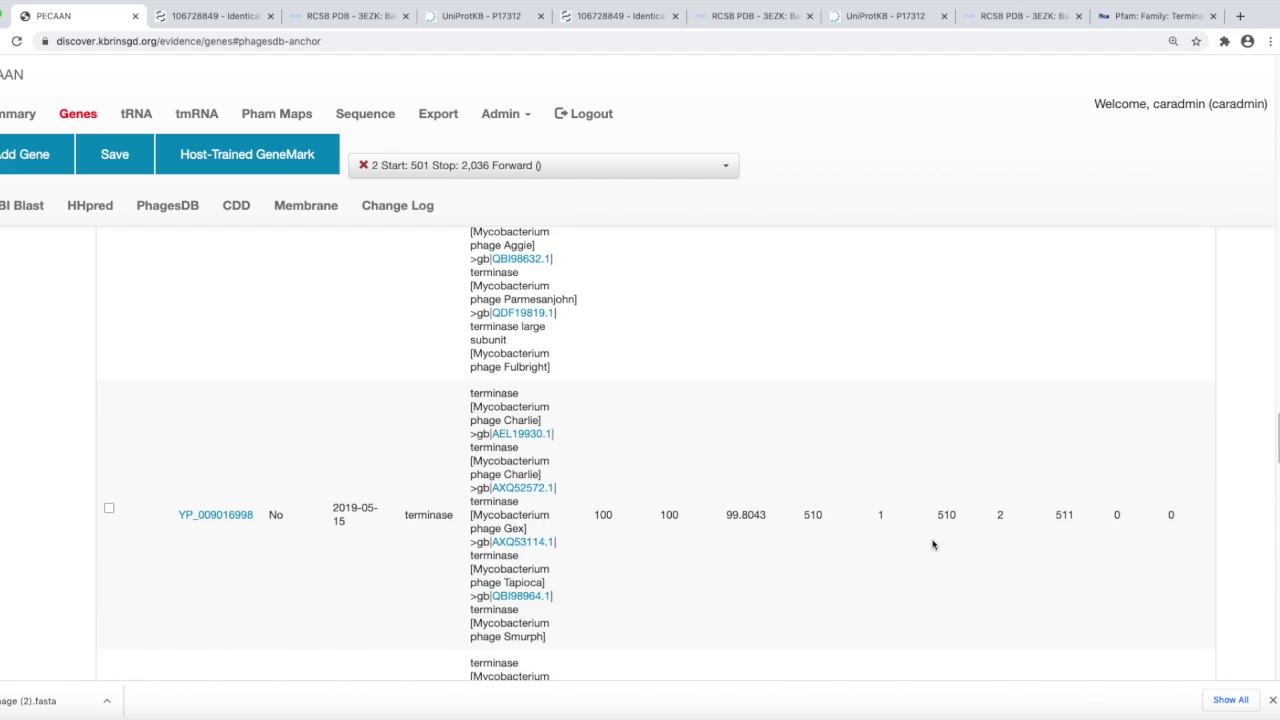
scroll(885, 517, "down", 1)
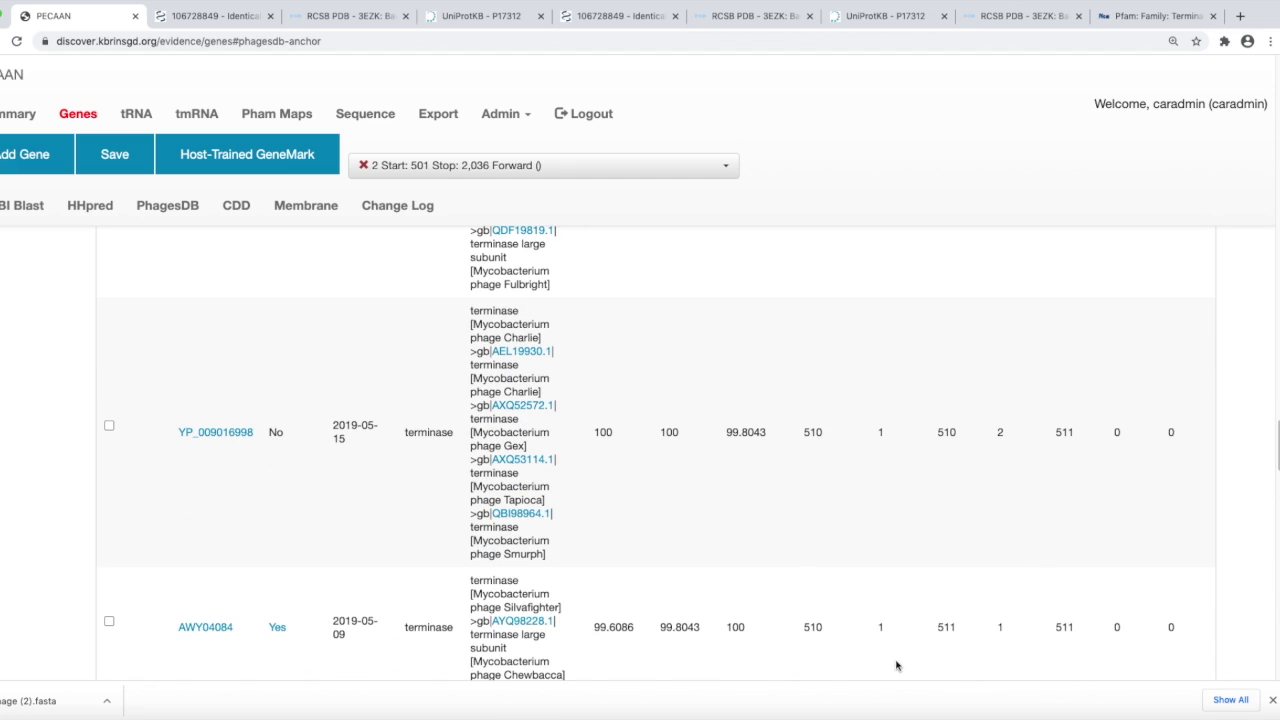
scroll(890, 600, "down", 3)
scroll(860, 538, "down", 3)
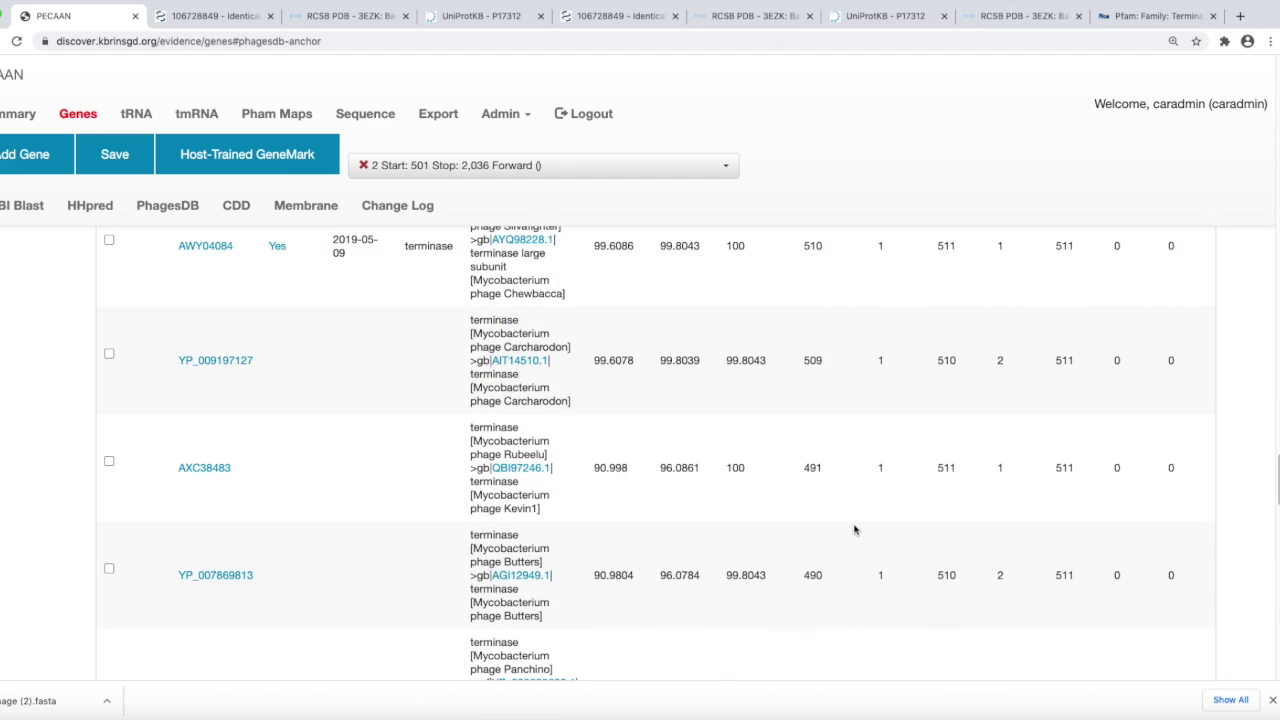
scroll(854, 515, "down", 5)
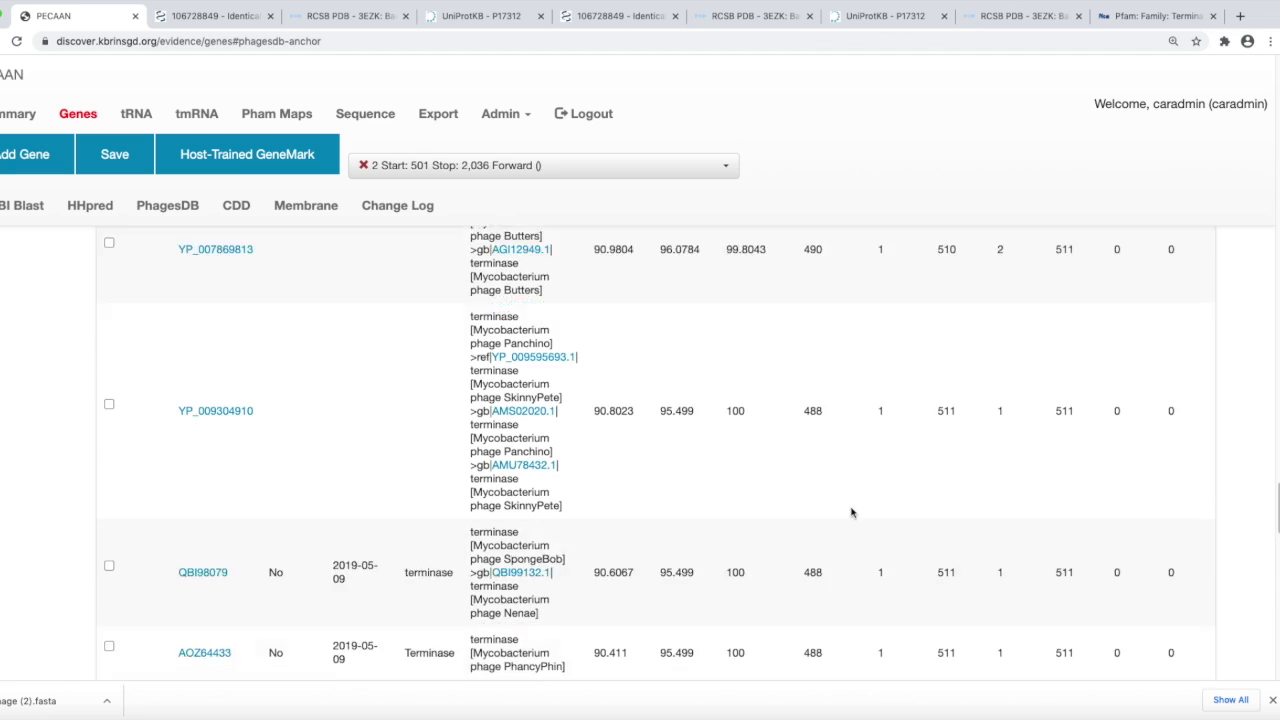
scroll(851, 517, "down", 1)
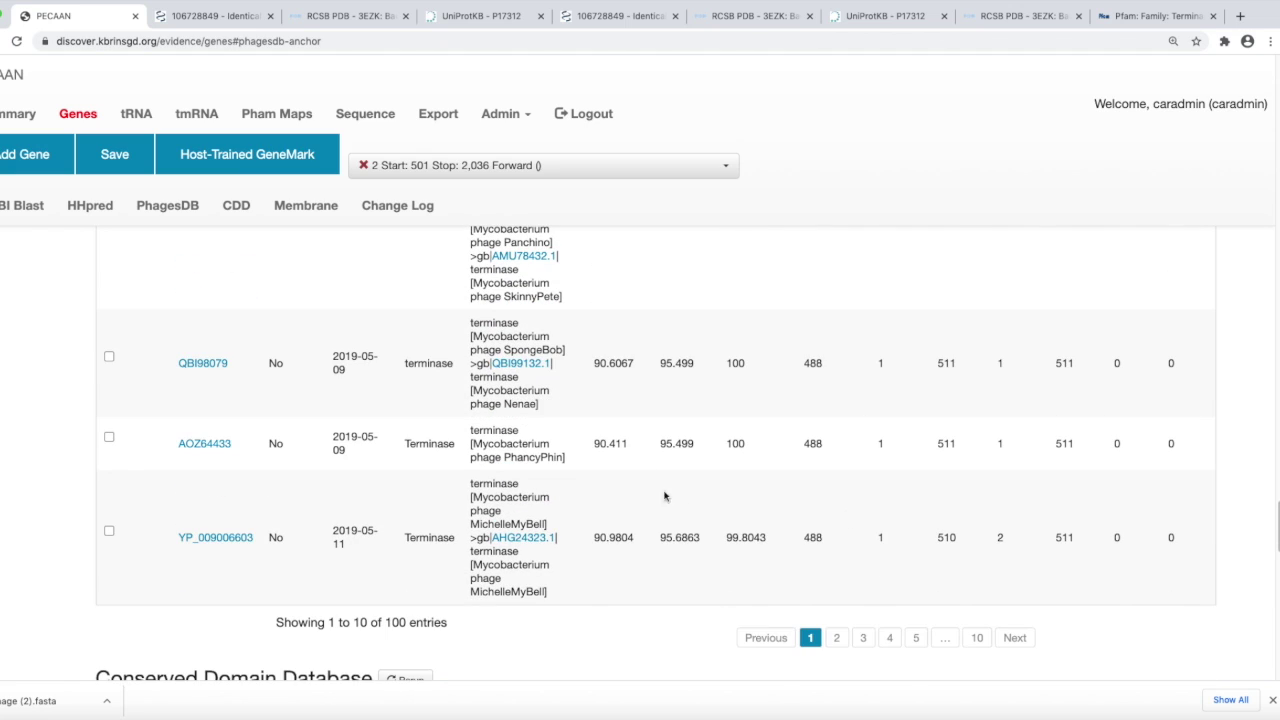
Recheck the descriptions and alignment values of the last NCBI BLAST hits on the first results page, from YP_007869813 to YP_009006603
scroll(433, 516, "down", 1)
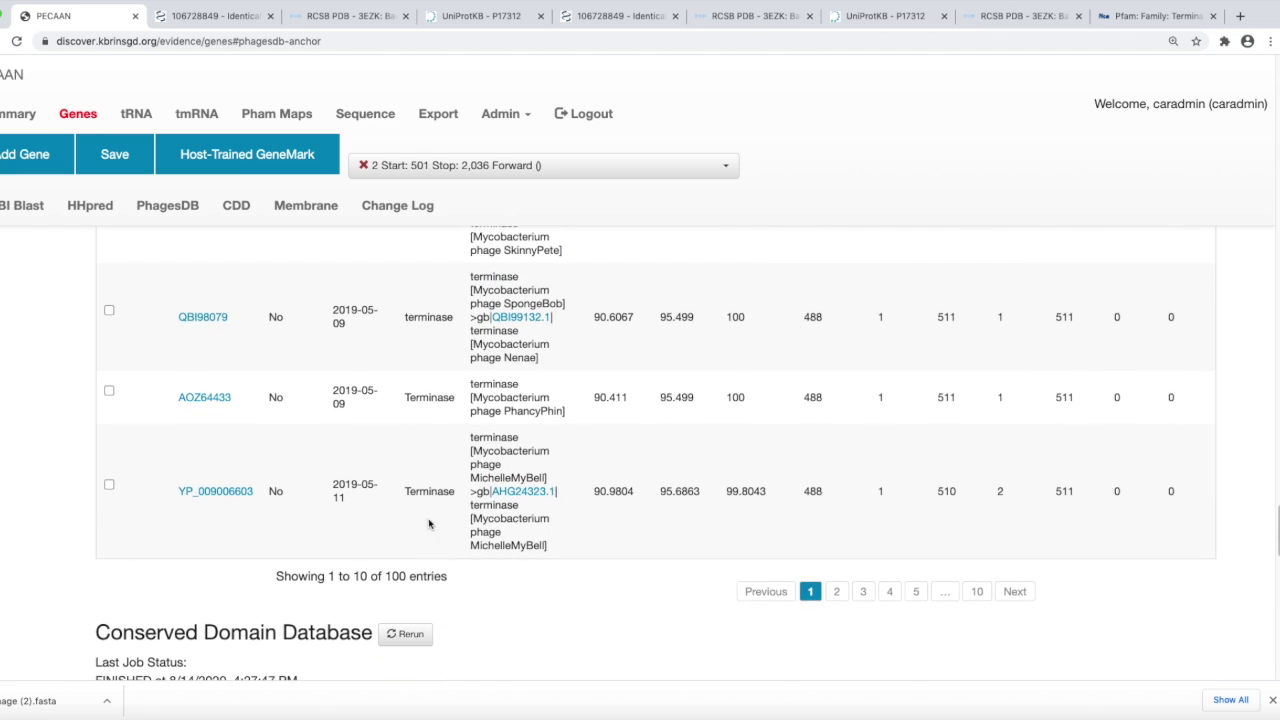
scroll(442, 319, "up", 4)
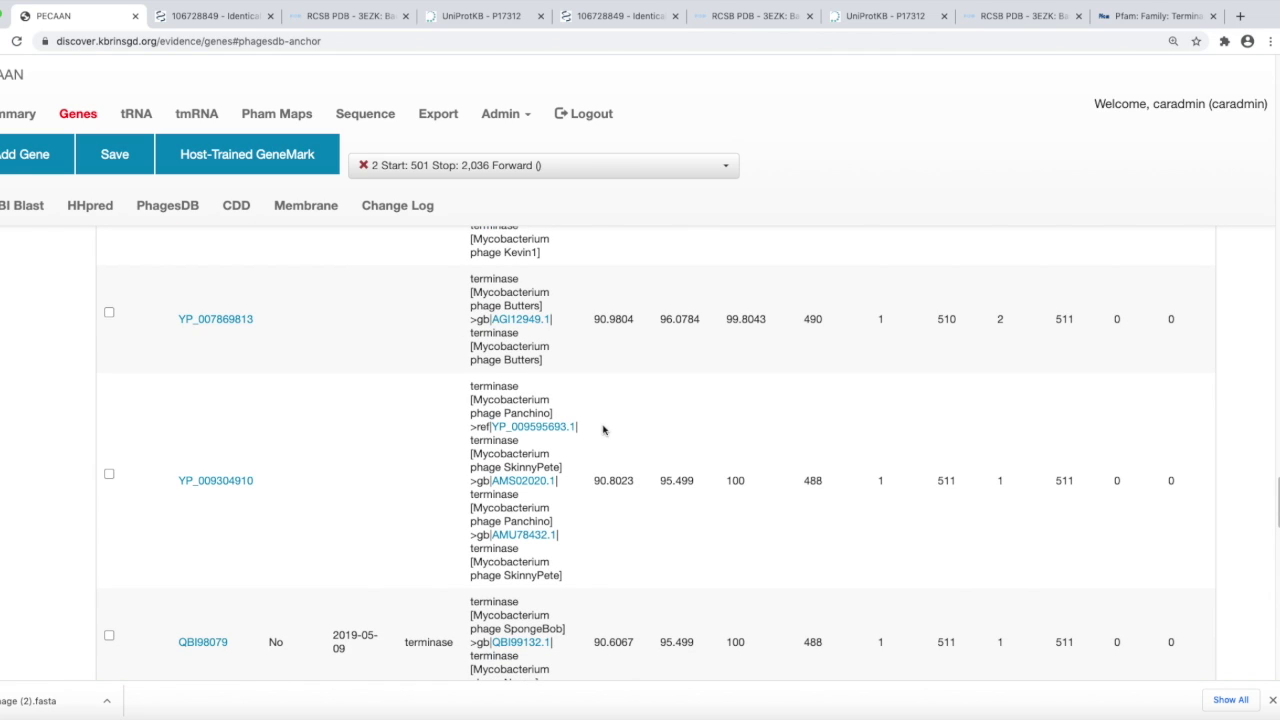
scroll(487, 578, "down", 2)
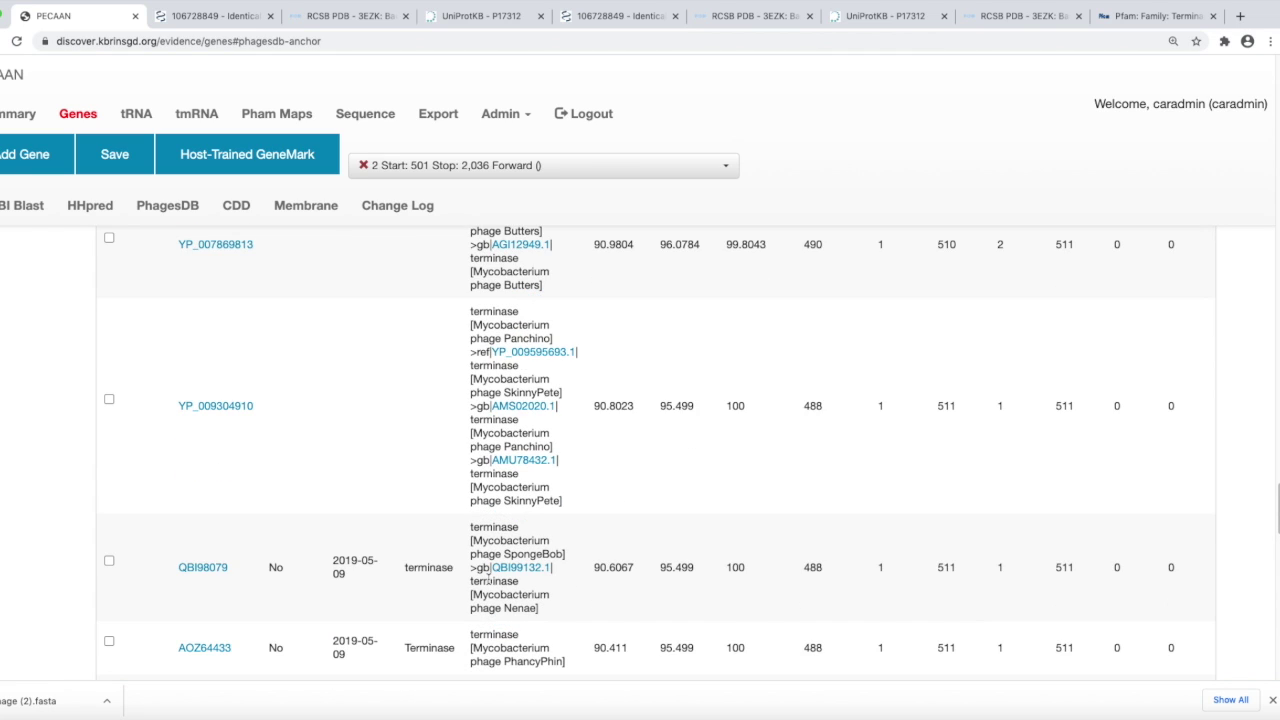
scroll(487, 578, "down", 5)
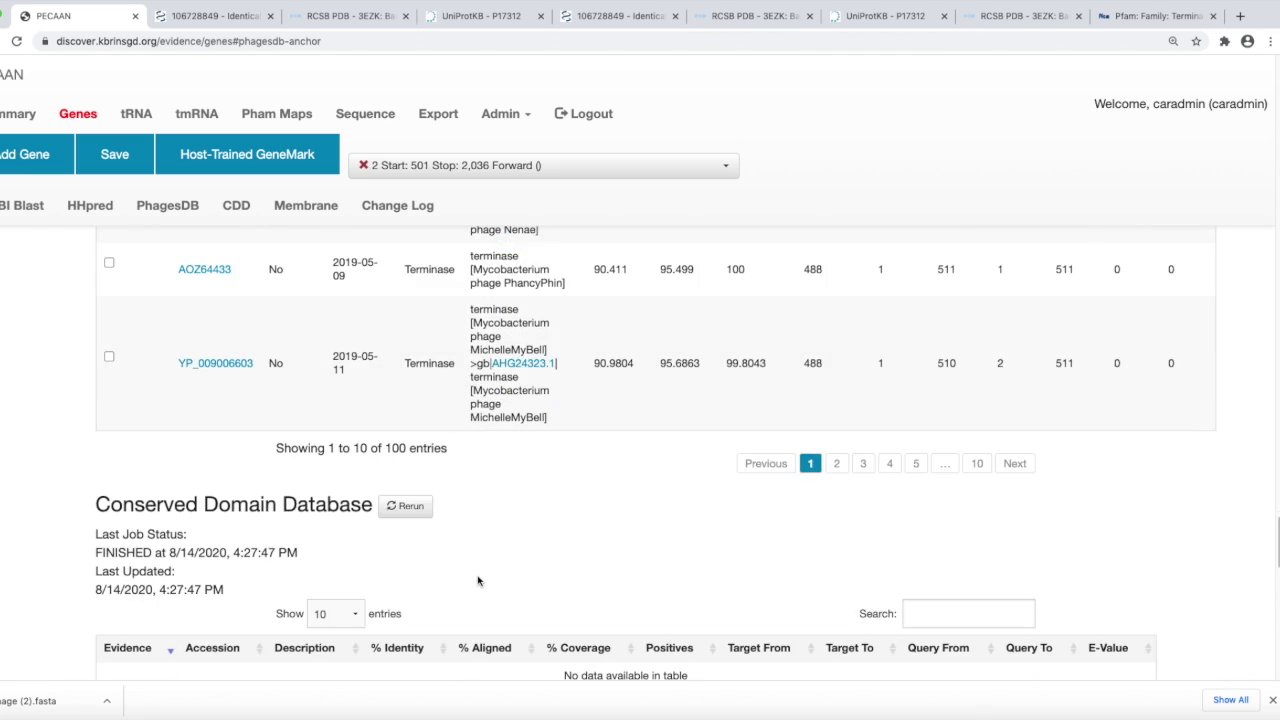
Examine the Conserved Domain Database results section for gene 2, including its job status and table columns
scroll(478, 582, "down", 2)
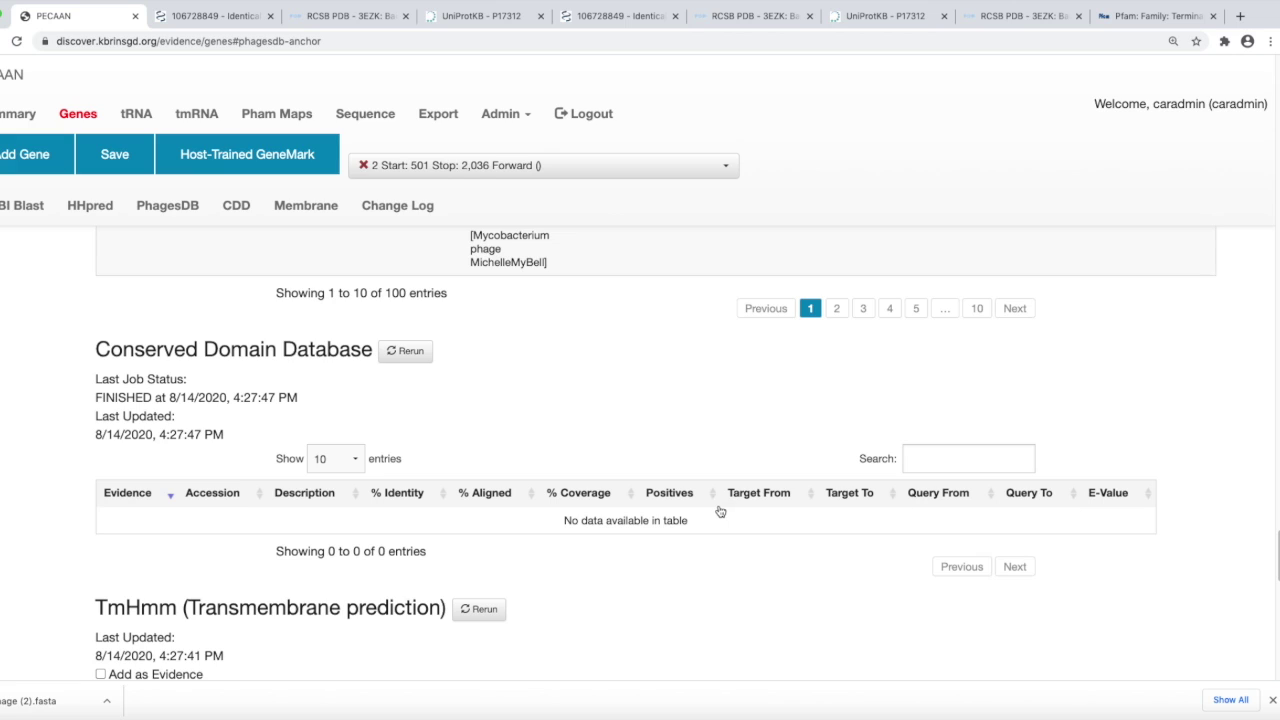
scroll(400, 553, "down", 1)
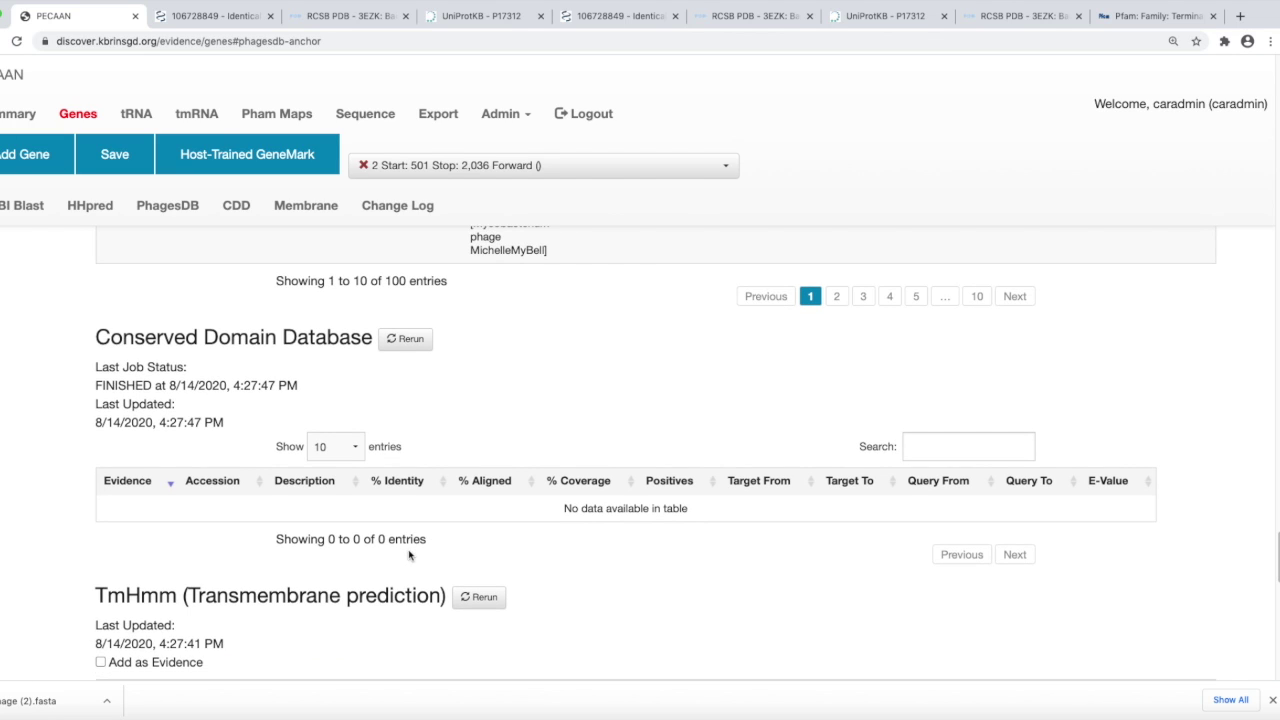
scroll(408, 555, "down", 1)
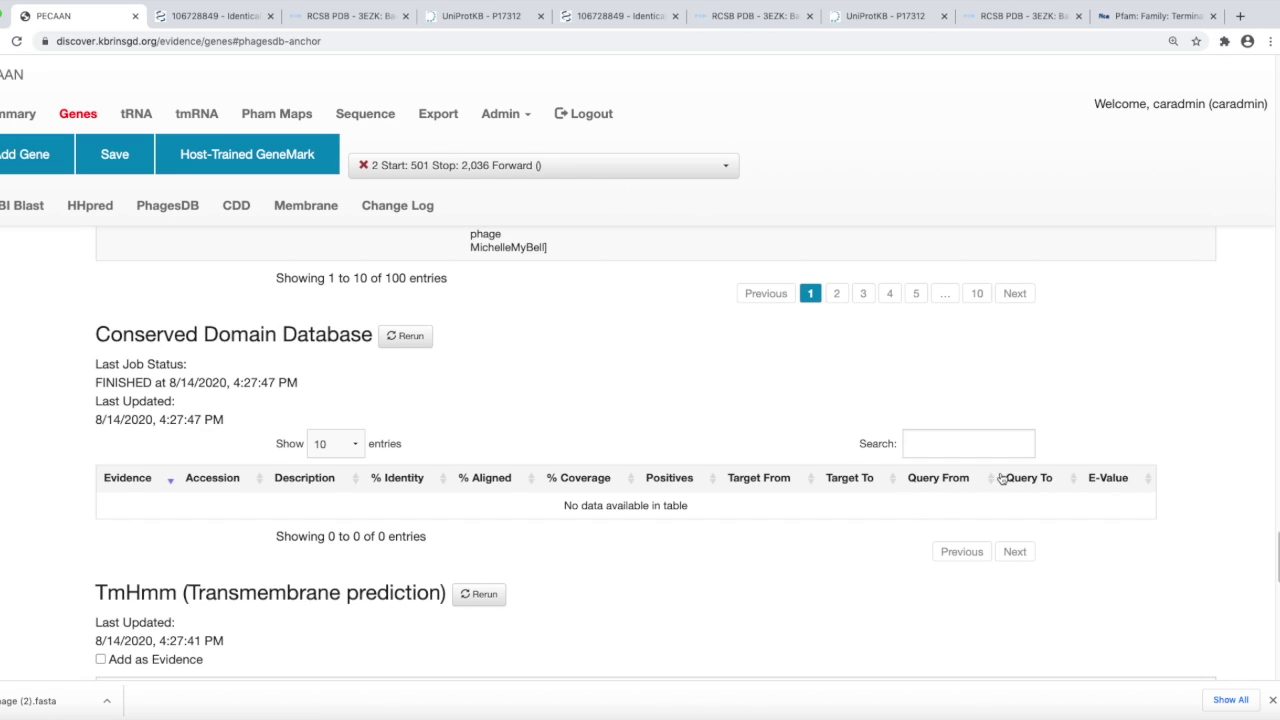
scroll(995, 482, "down", 1)
scroll(989, 489, "down", 1)
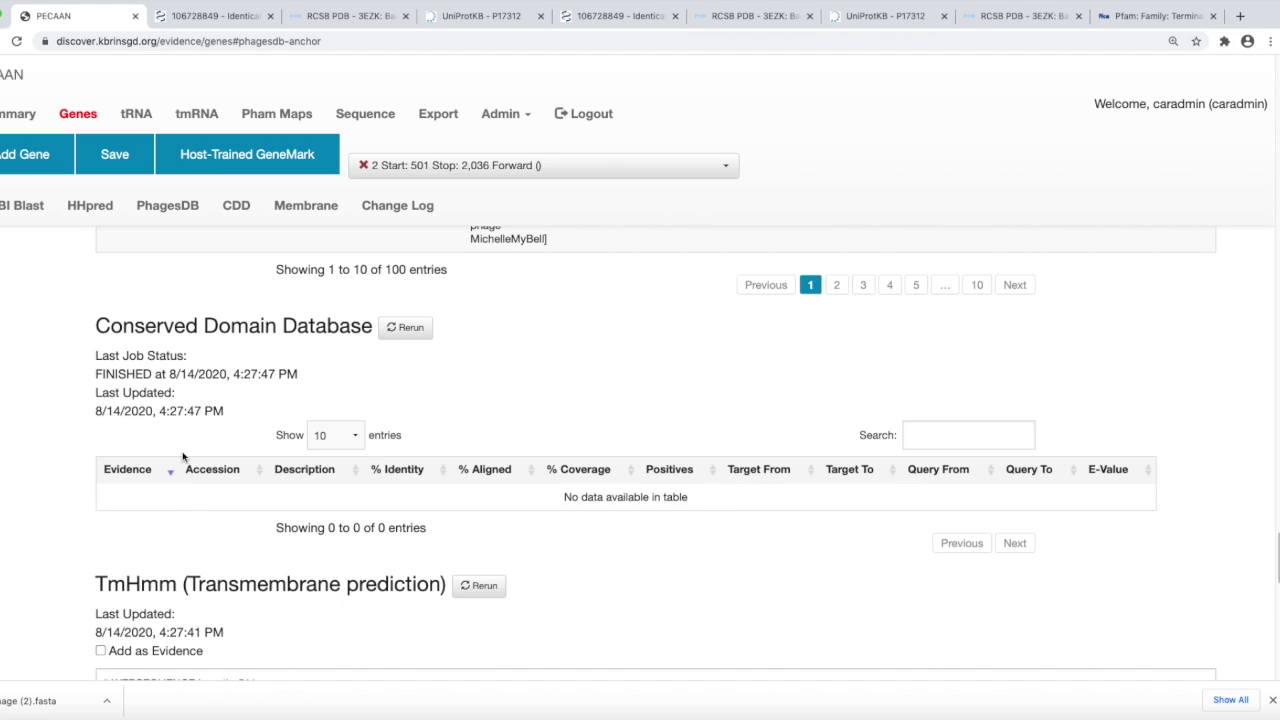
Review the TmHmm transmembrane prediction output for gene 2 and continue to its Topcons prediction
scroll(200, 573, "down", 3)
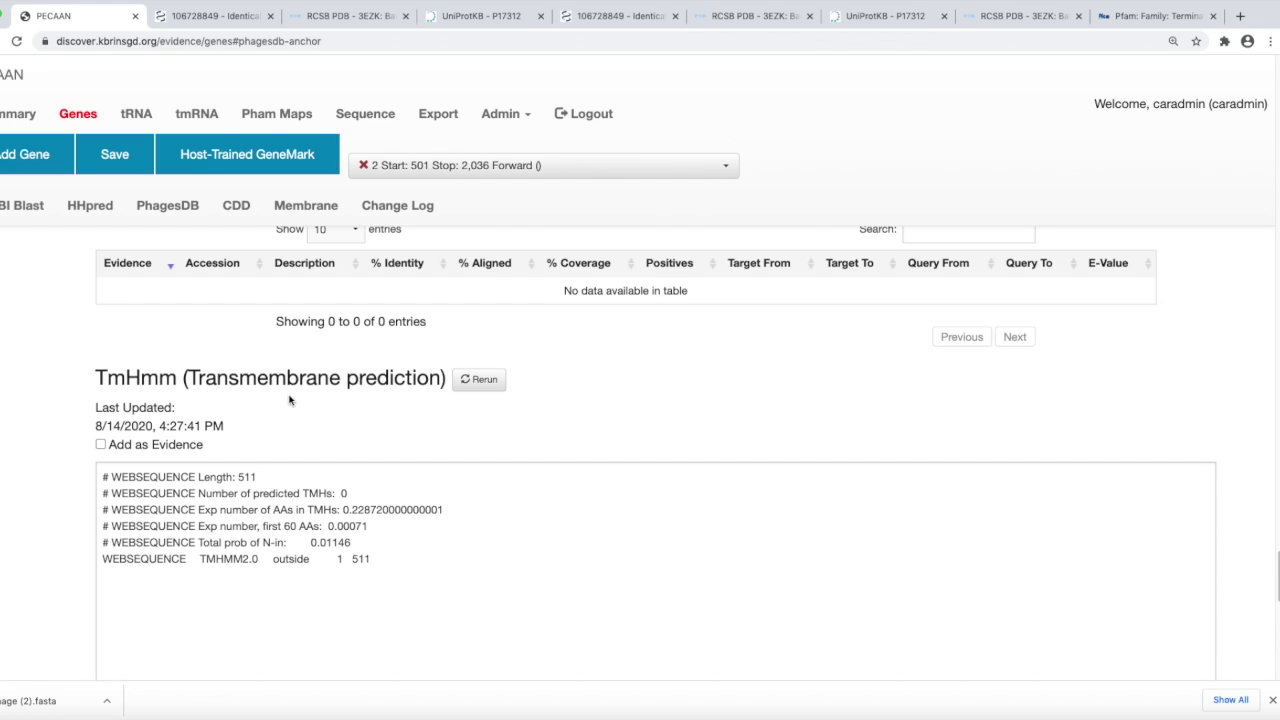
scroll(298, 424, "down", 1)
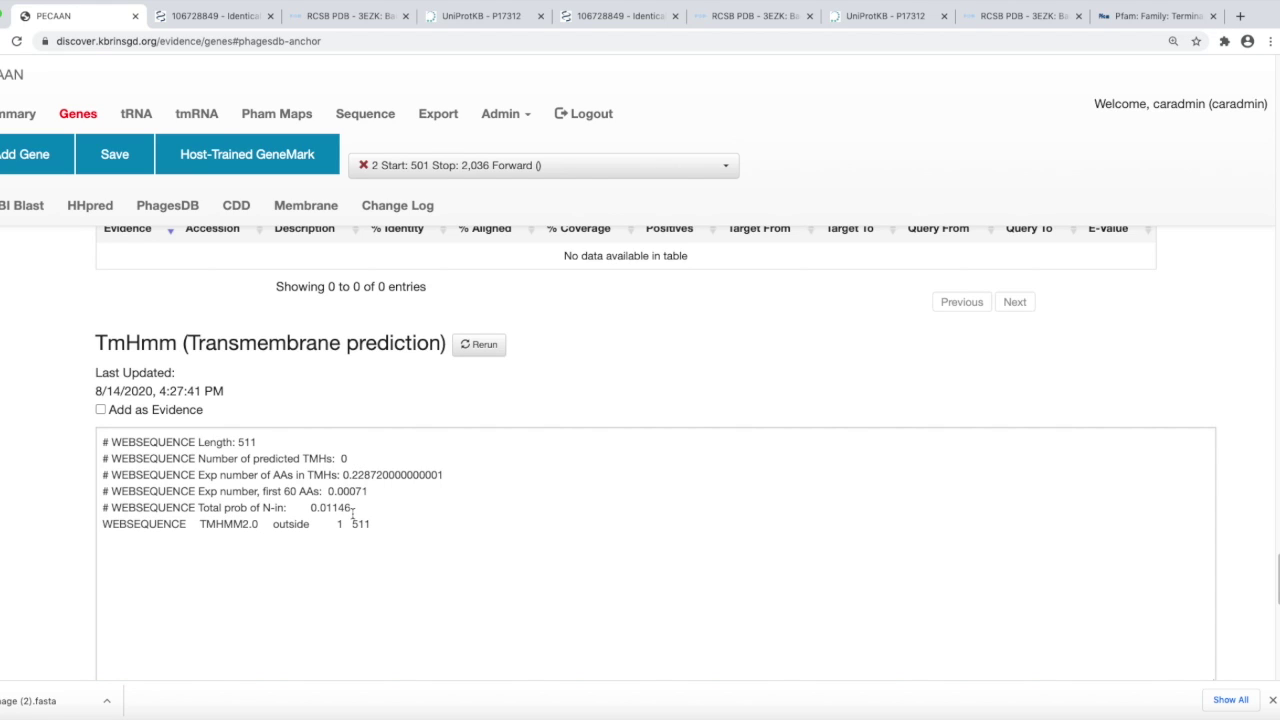
scroll(370, 520, "down", 5)
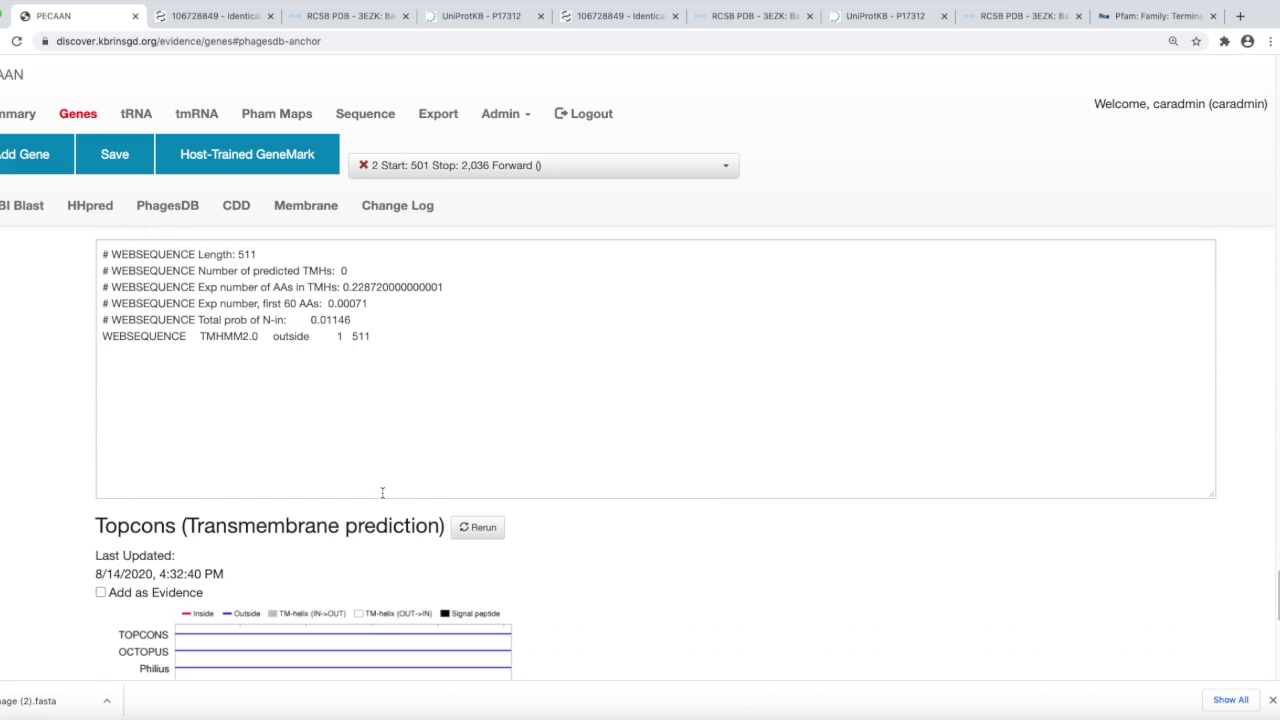
Switch to gene 16 (tape measure protein) and view its Topcons transmembrane prediction plot
left_click(474, 165)
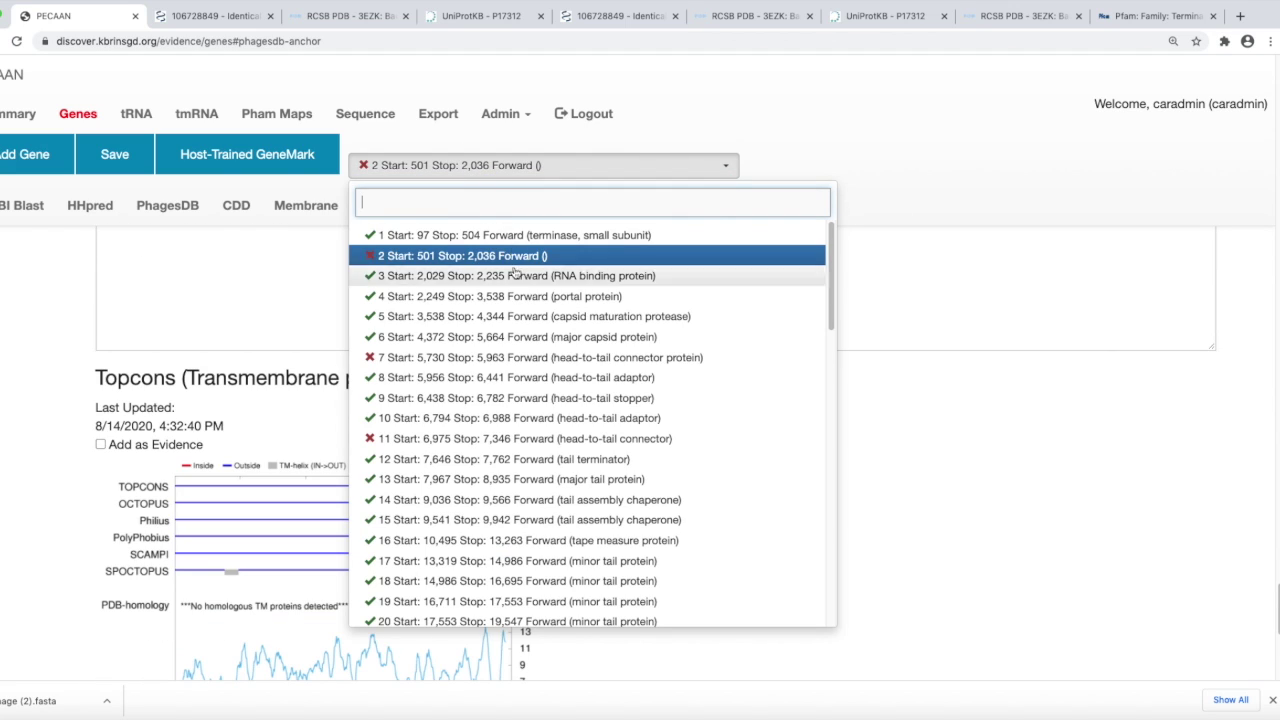
scroll(520, 420, "down", 1)
left_click(530, 511)
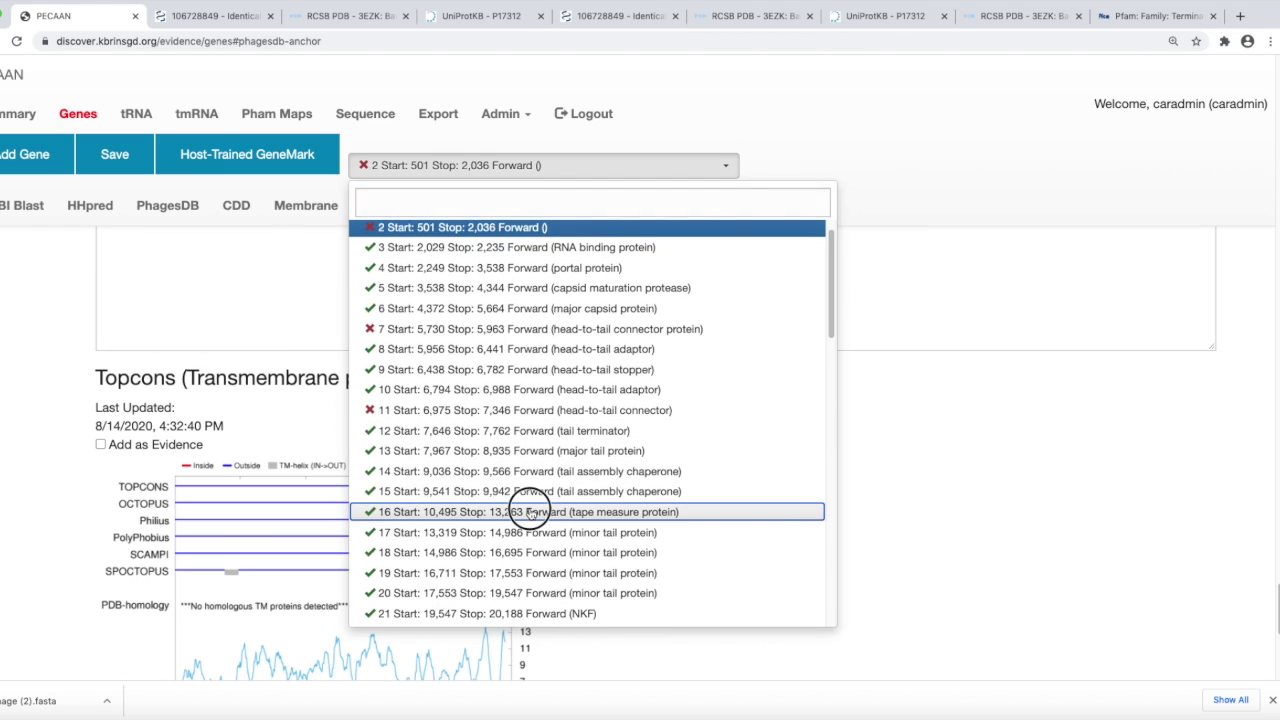
scroll(590, 457, "down", 1)
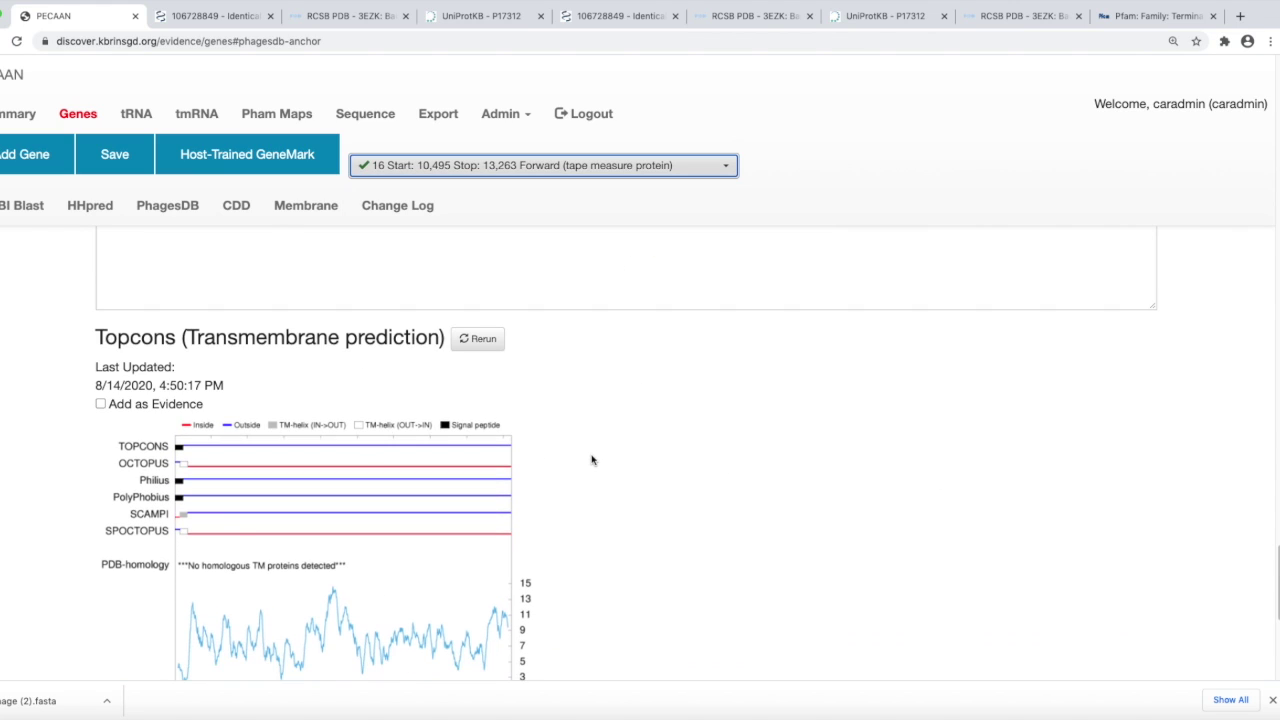
Compare gene 16's TmHmm output, including its predicted TMH count and signal sequence line, with its Topcons signal peptide and helix predictions
scroll(590, 460, "up", 5)
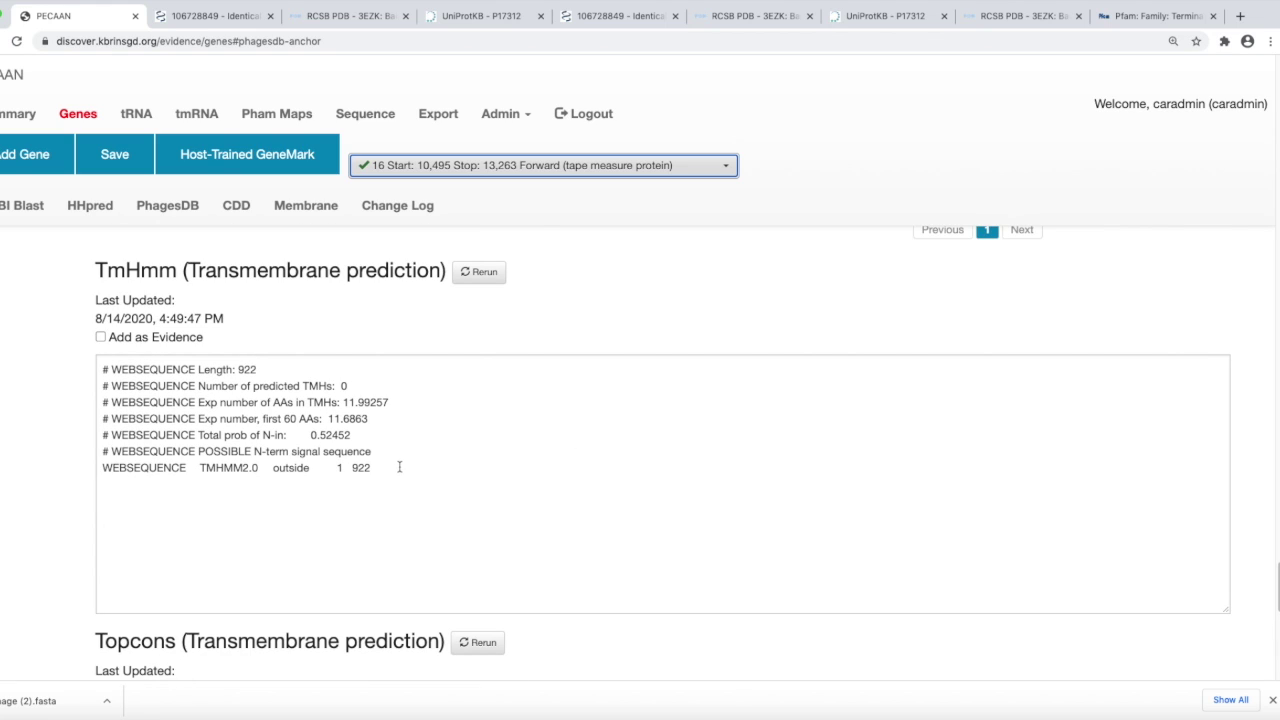
scroll(532, 492, "down", 1)
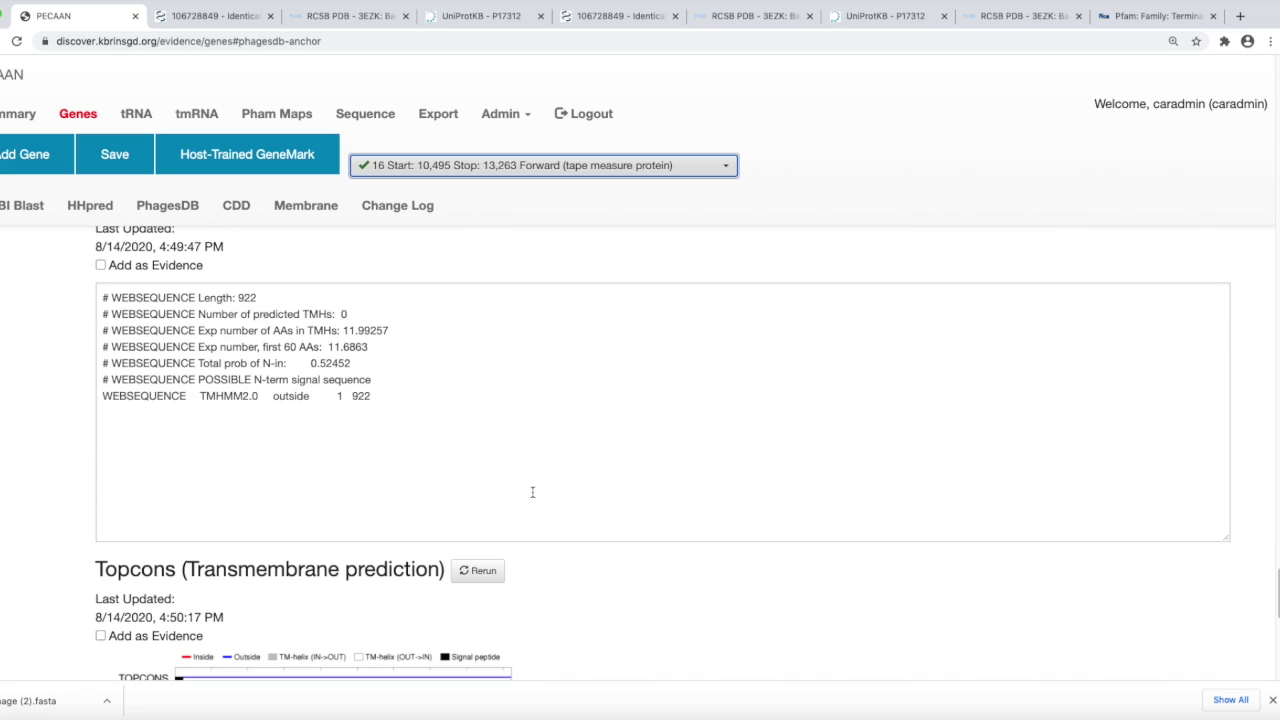
scroll(531, 488, "down", 3)
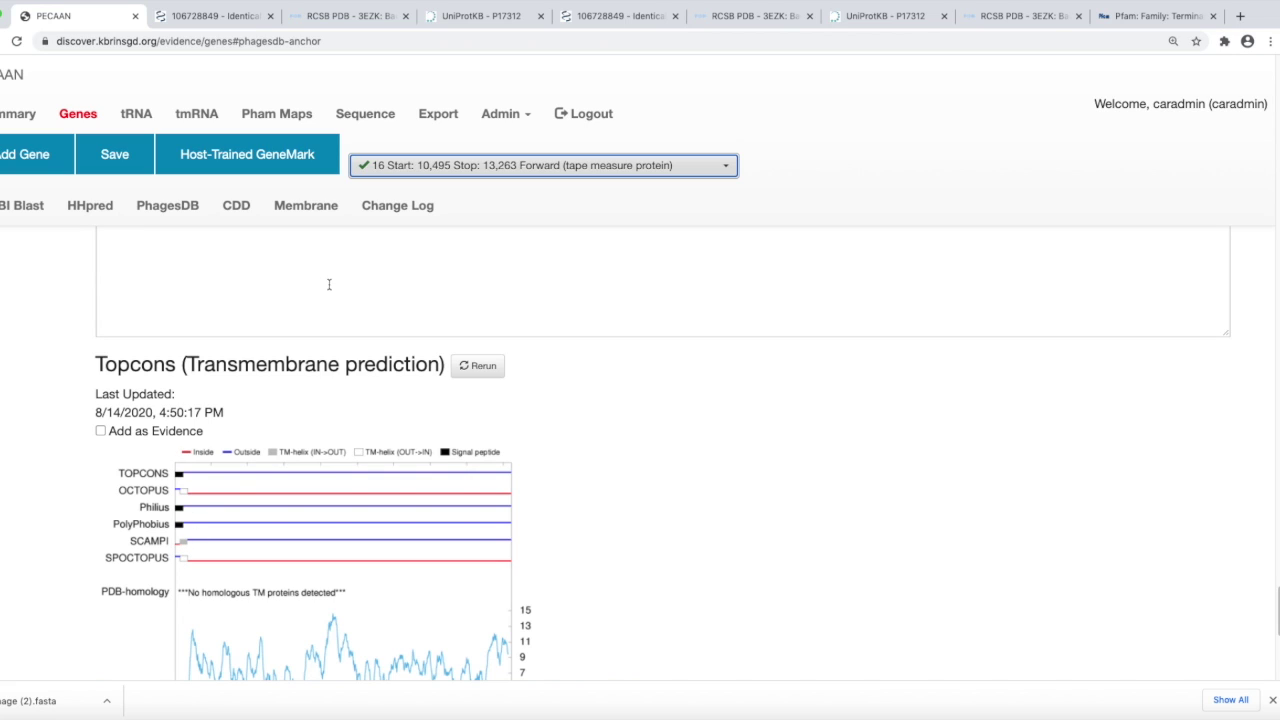
scroll(328, 284, "up", 4)
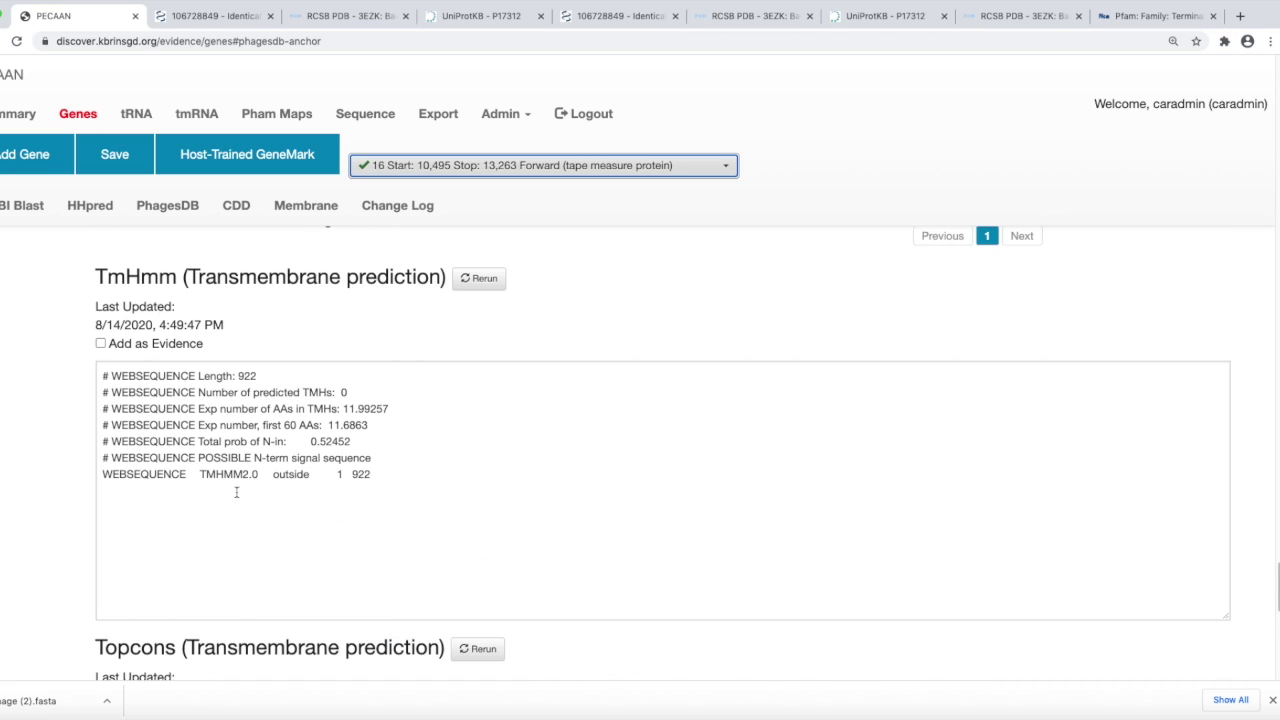
scroll(544, 548, "down", 4)
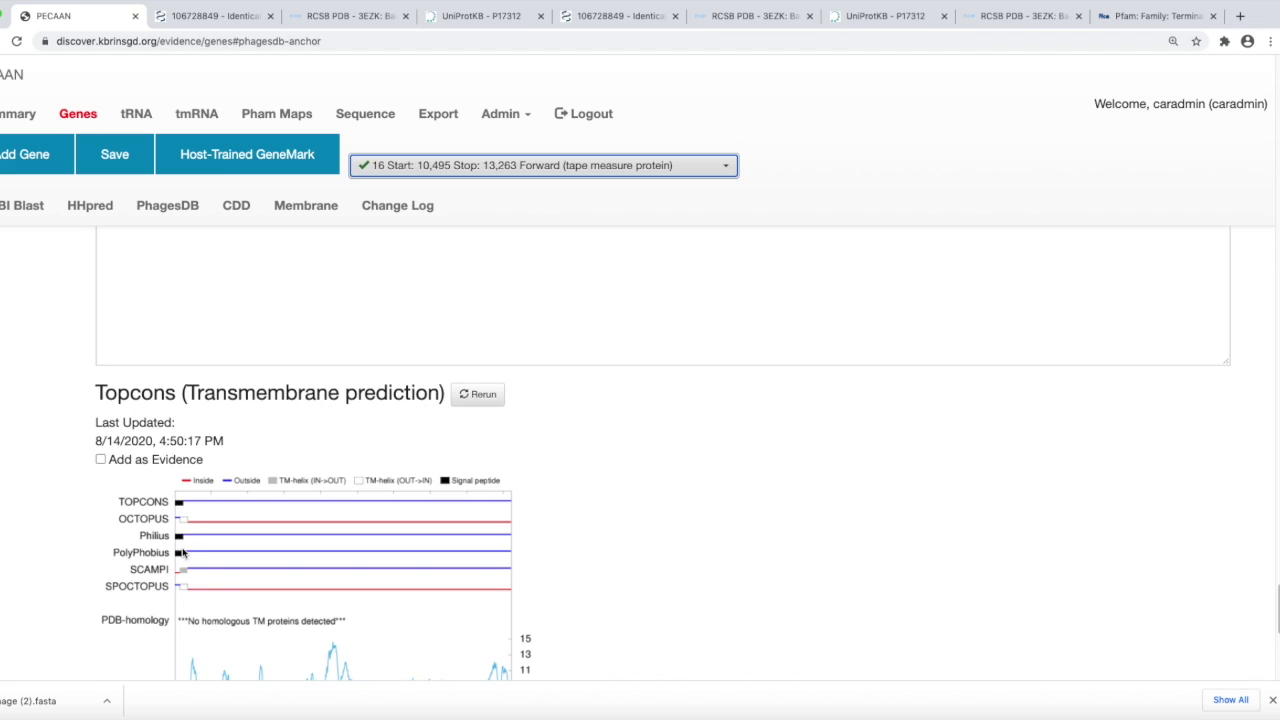
left_click(269, 314)
type("# WEBSEQUENCE Length: 922 # WEBSEQUENCE Number of predicted TMHs:  0 # WEBSEQUENCE Exp number of AAs in TMHs: 11.99257 # WEBSEQUENCE Exp number, first 60 AAs:  11.6863 # WEBSEQUENCE Total prob of N-in:        0.52452 # WEBSEQUENCE POSSIBLE N-term signal sequence WEBSEQUENCE\tTMHMM2.0\toutside\t     1   922")
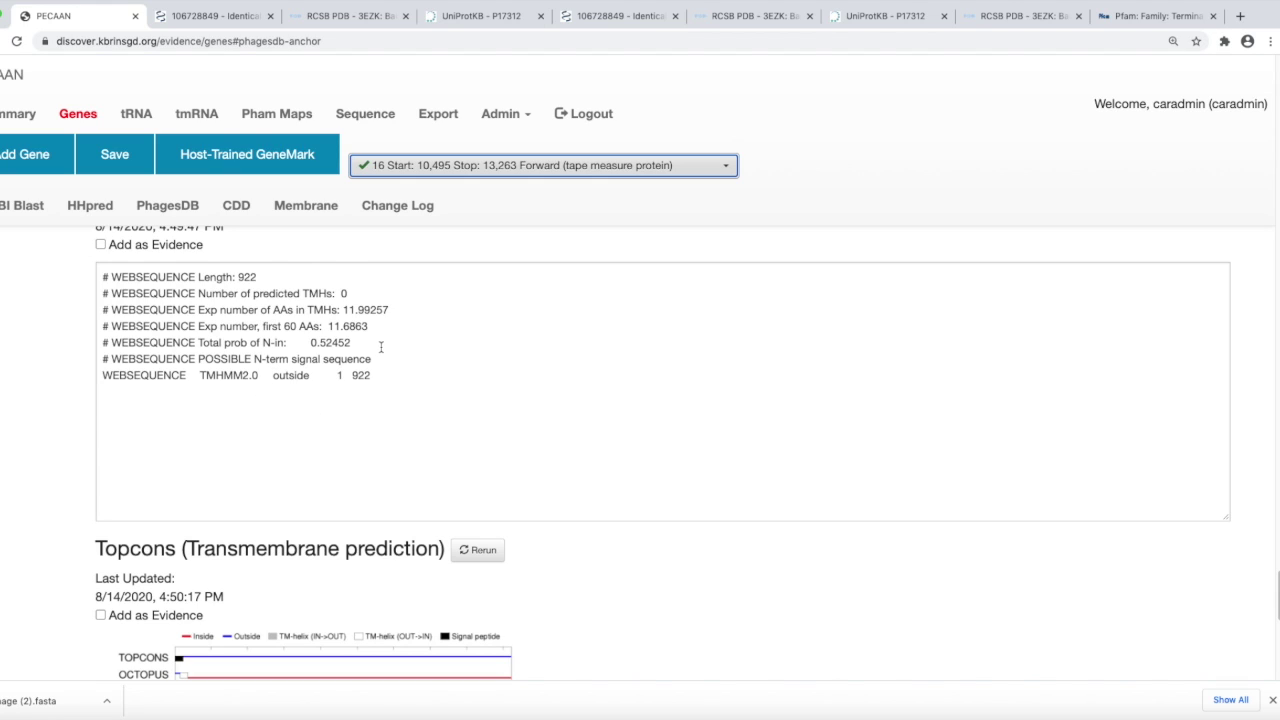
Switch back to gene 2 and review its change log and Topcons transmembrane prediction plot
left_click(467, 166)
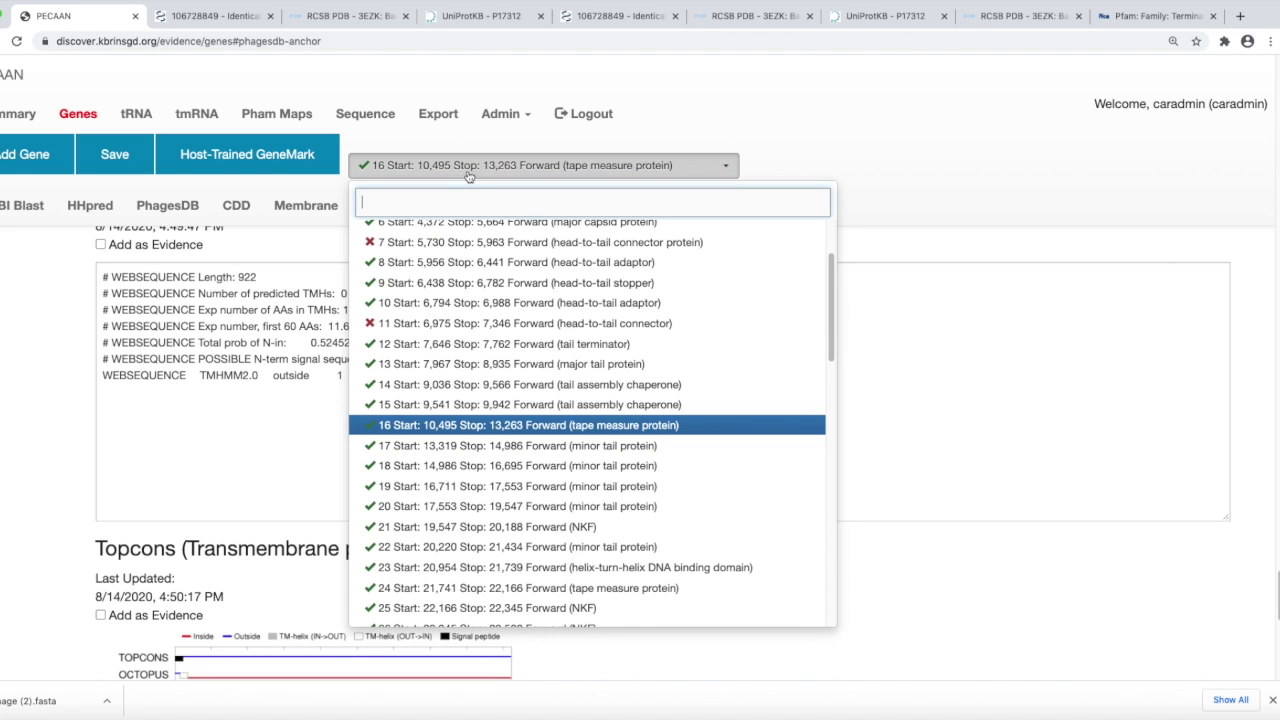
scroll(481, 268, "up", 1)
scroll(481, 268, "up", 2)
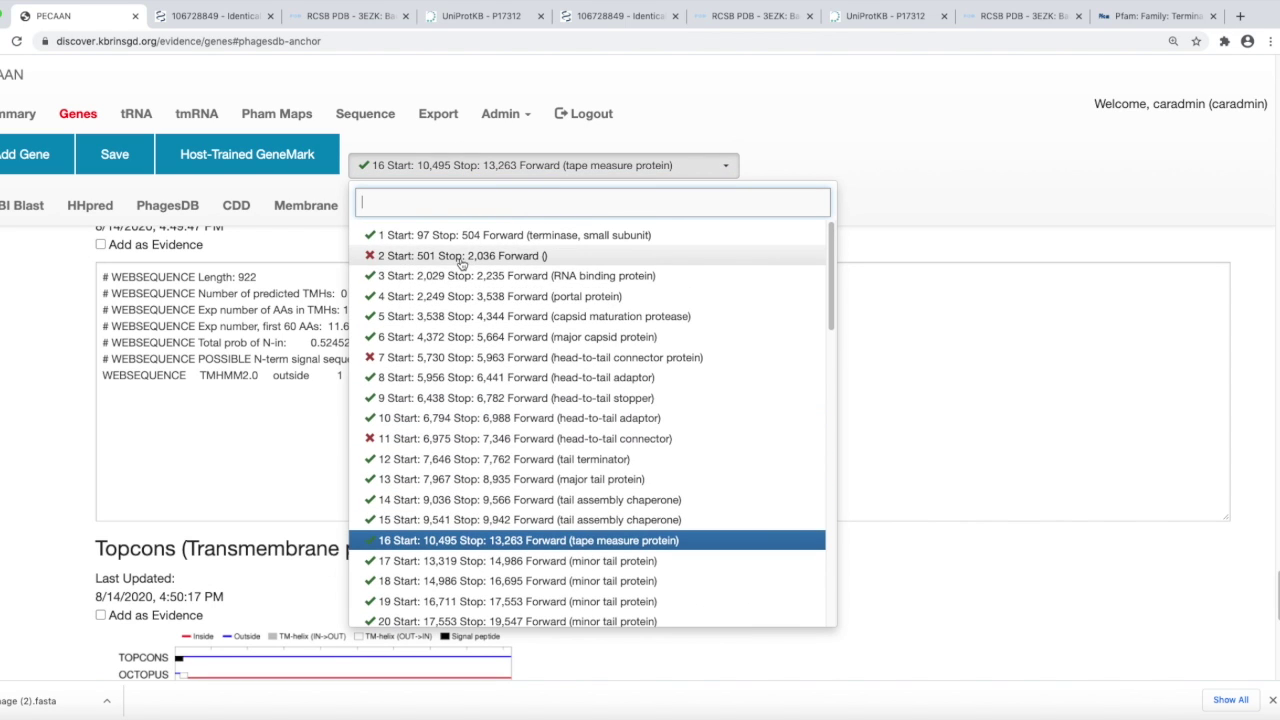
left_click(468, 256)
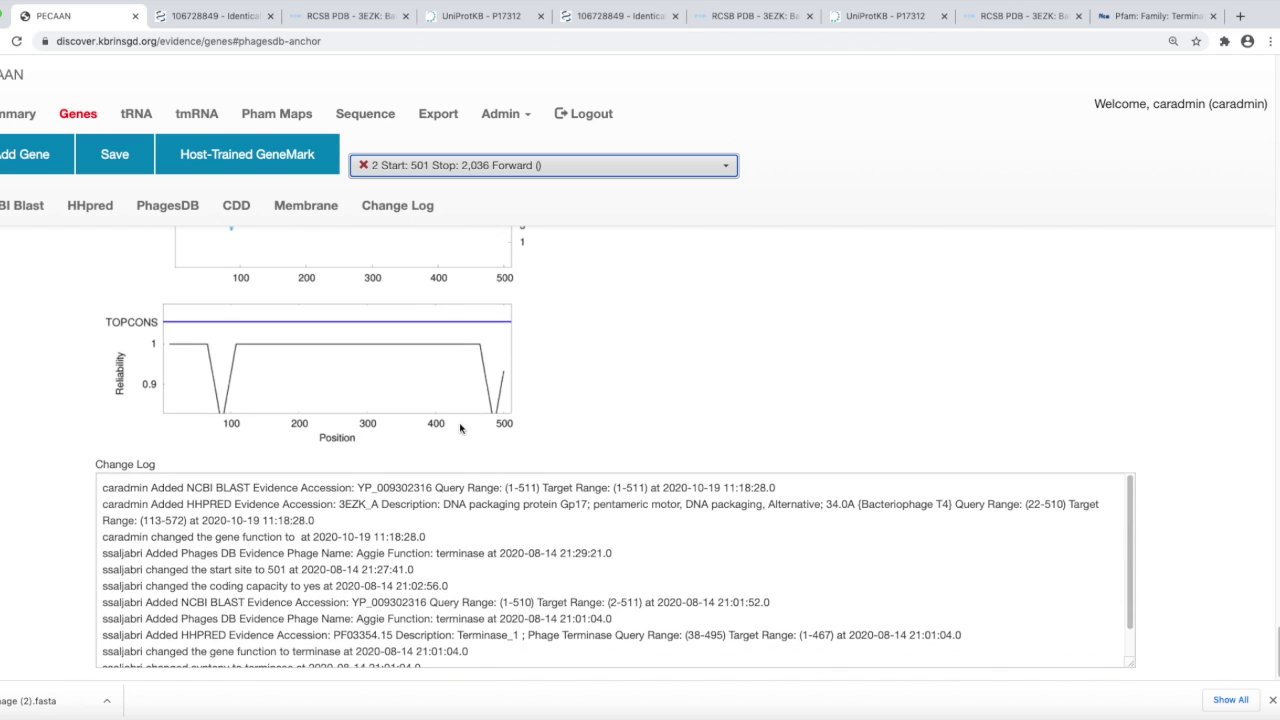
scroll(462, 430, "up", 4)
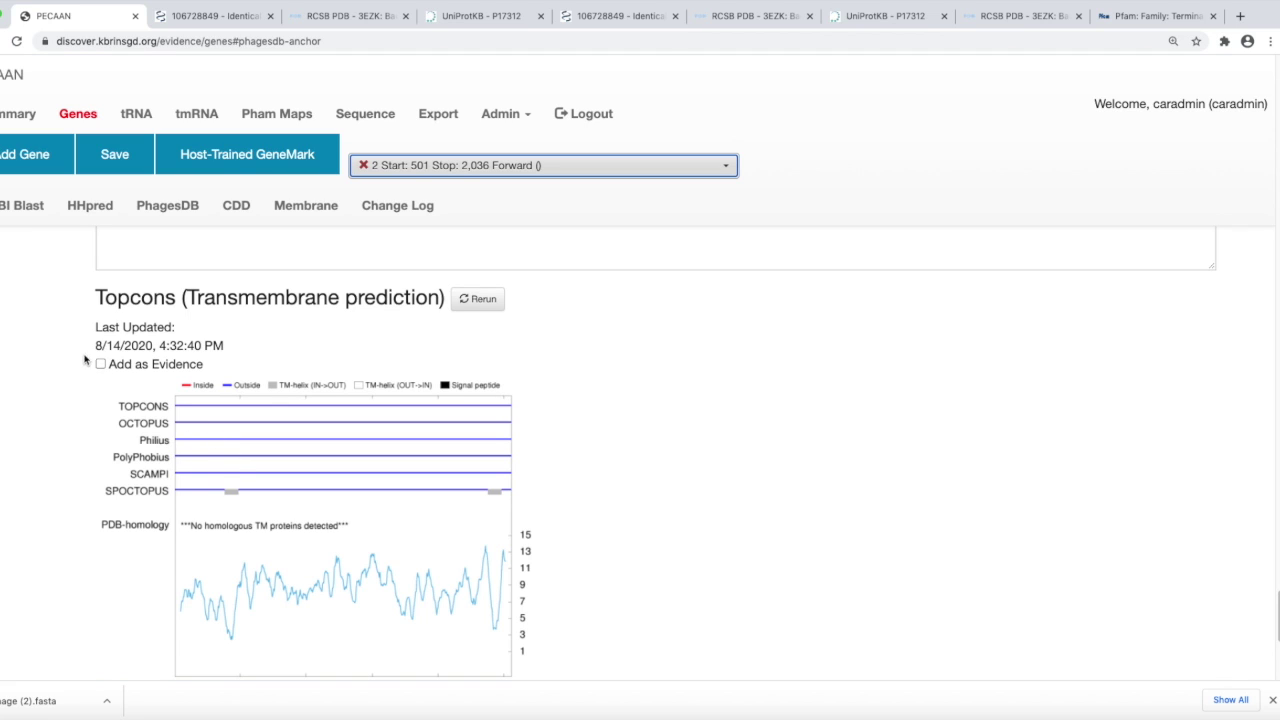
Go back through gene 2's Conserved Domain Database and NCBI BLAST sections to recheck the selected hit YP_009302316
scroll(309, 362, "up", 5)
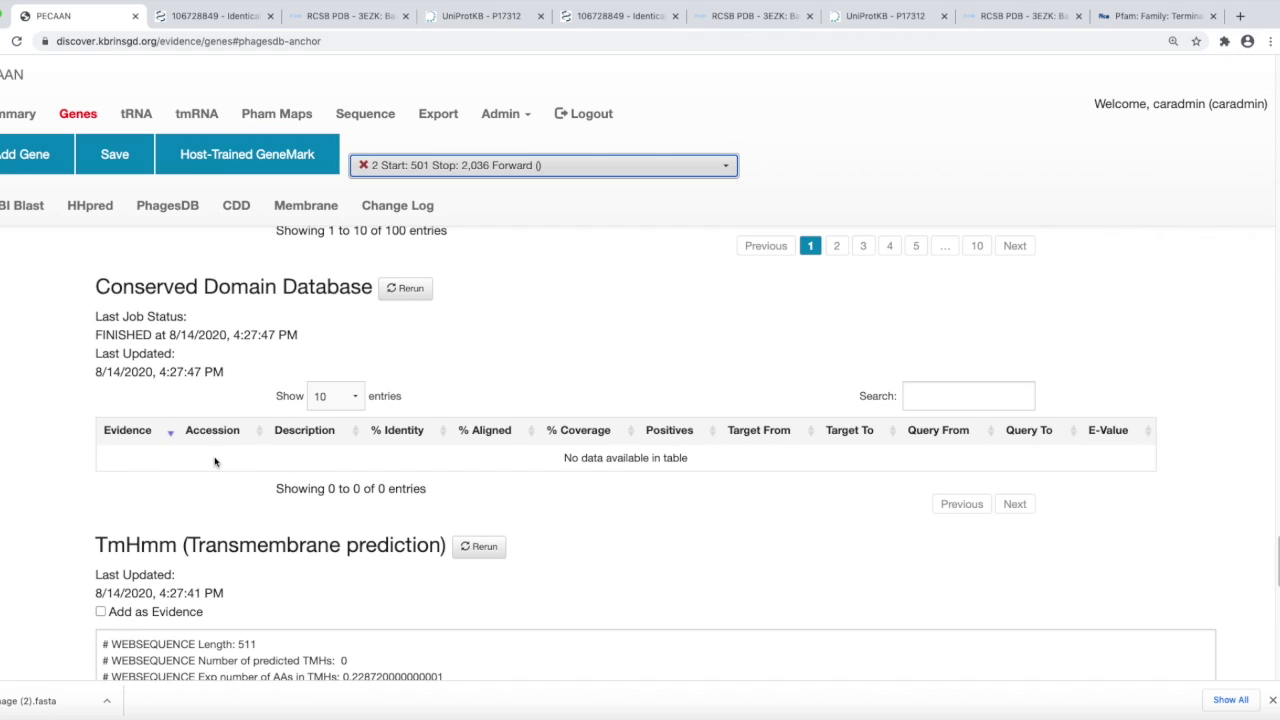
scroll(381, 460, "up", 4)
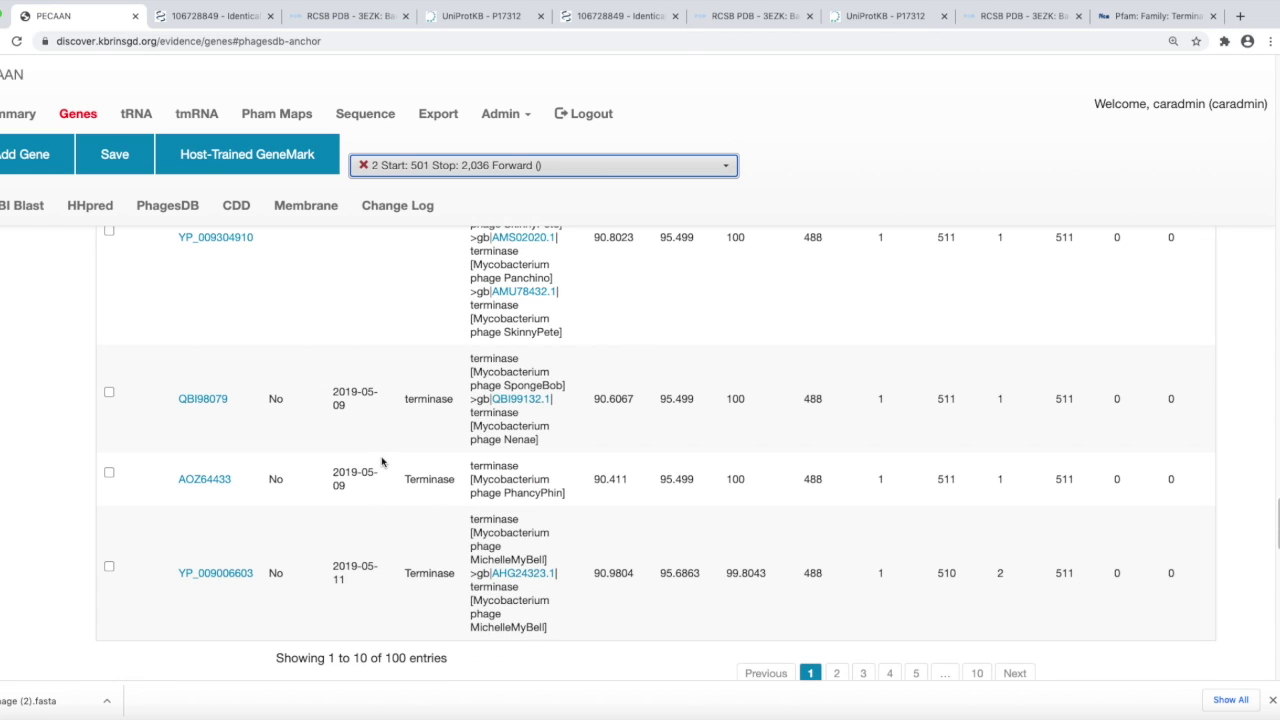
scroll(381, 460, "up", 1)
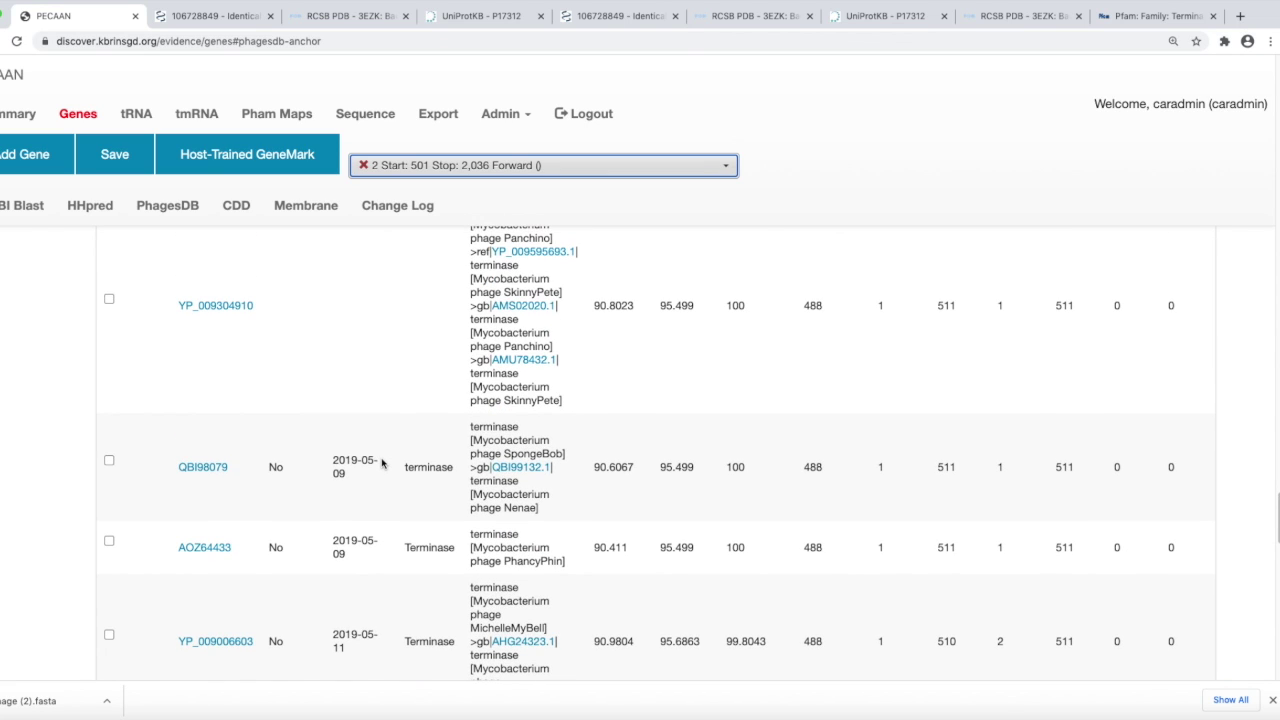
scroll(369, 429, "up", 5)
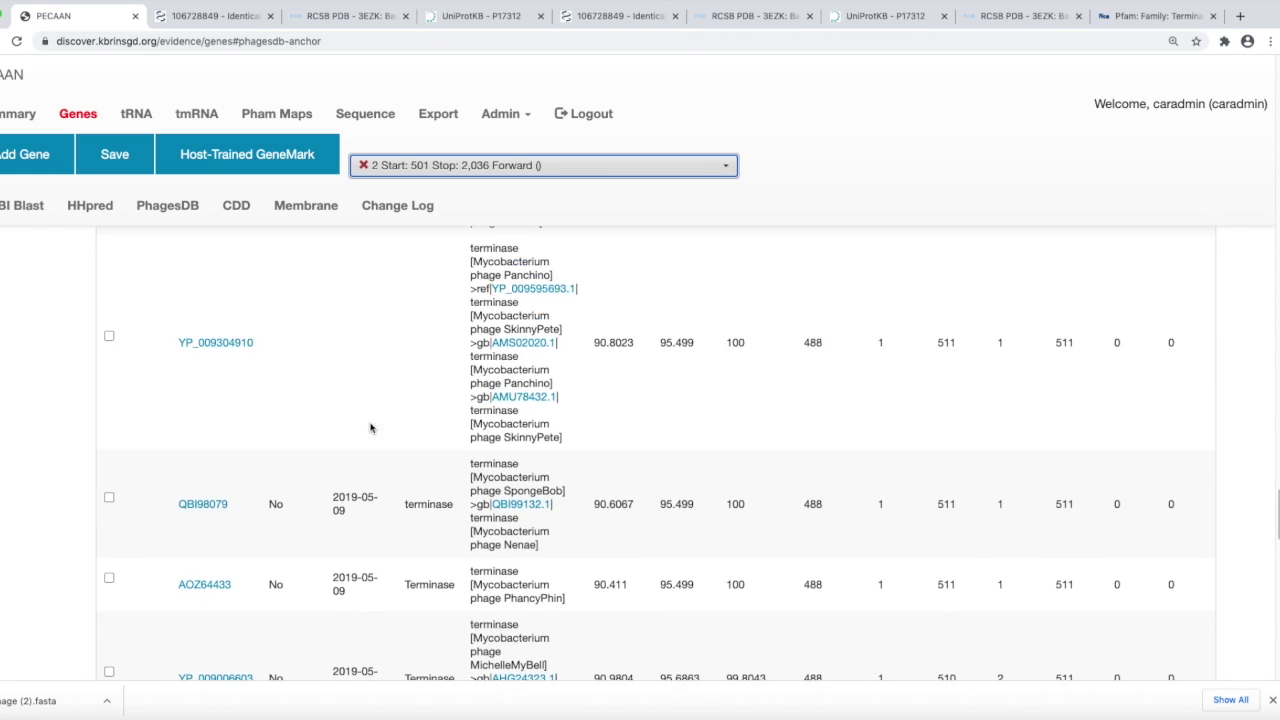
scroll(369, 420, "up", 4)
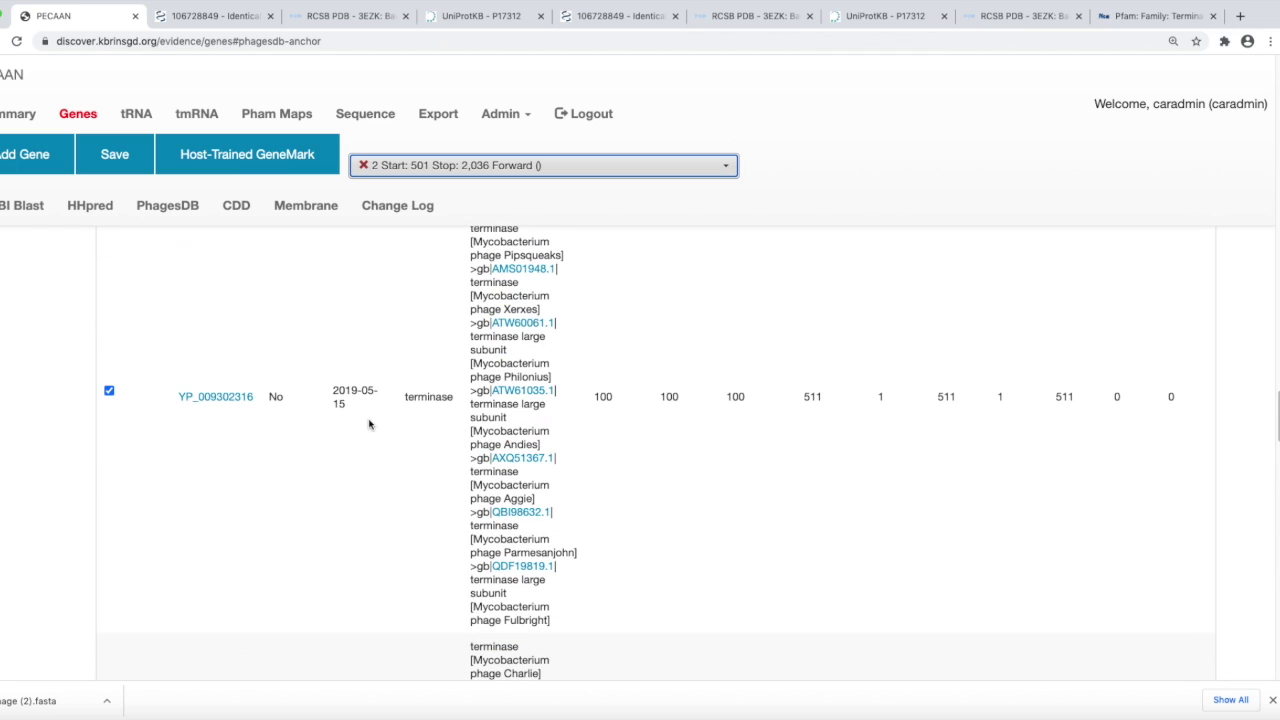
scroll(369, 424, "up", 3)
scroll(266, 350, "up", 2)
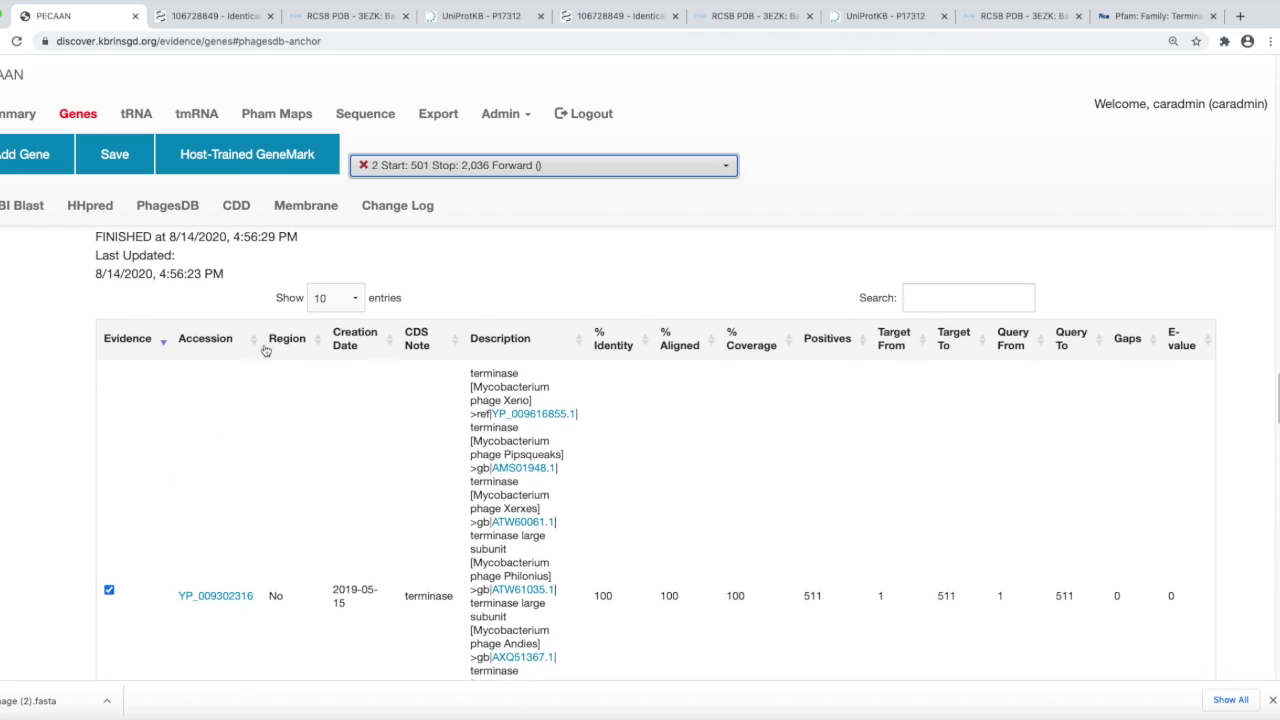
scroll(495, 648, "down", 2)
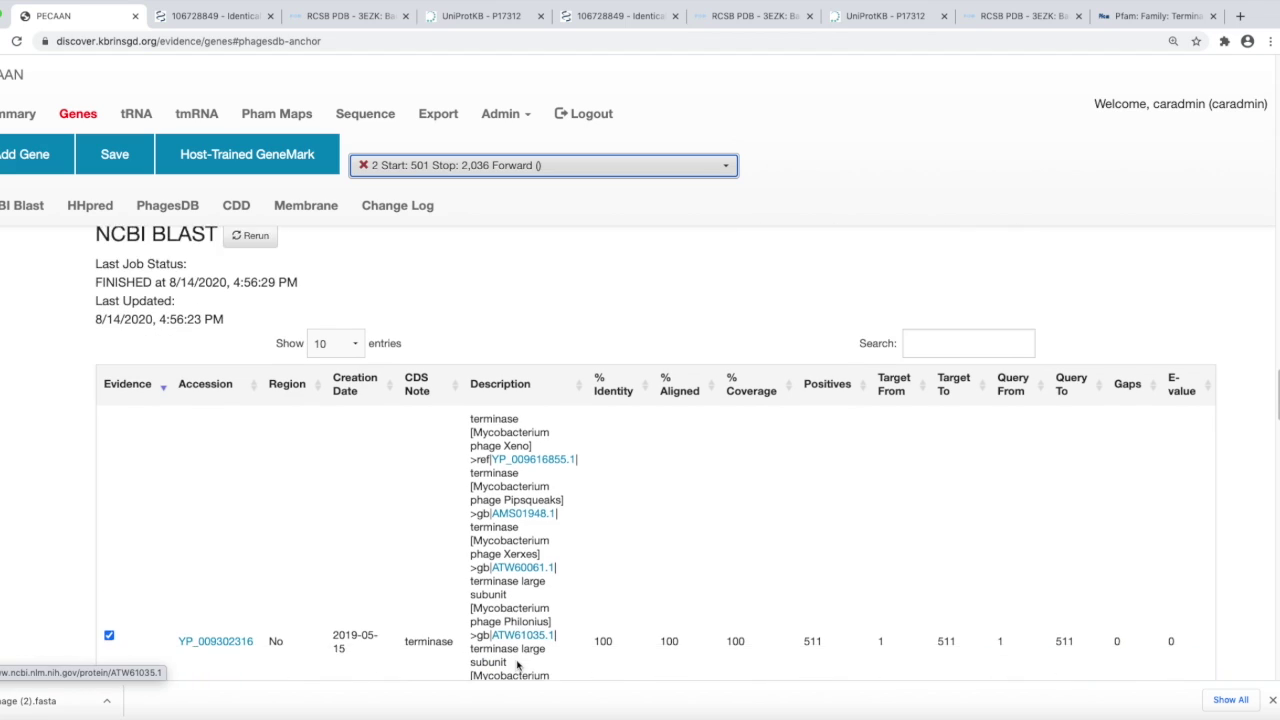
Recheck the selected HHPRED hit 3EZK_A and the PhagesDB BLAST hit Aggie, then review the Phagesdb Function Frequency table for gene 2
scroll(274, 540, "up", 5)
scroll(277, 529, "up", 4)
left_click_drag(271, 537, 277, 543)
scroll(265, 481, "up", 6)
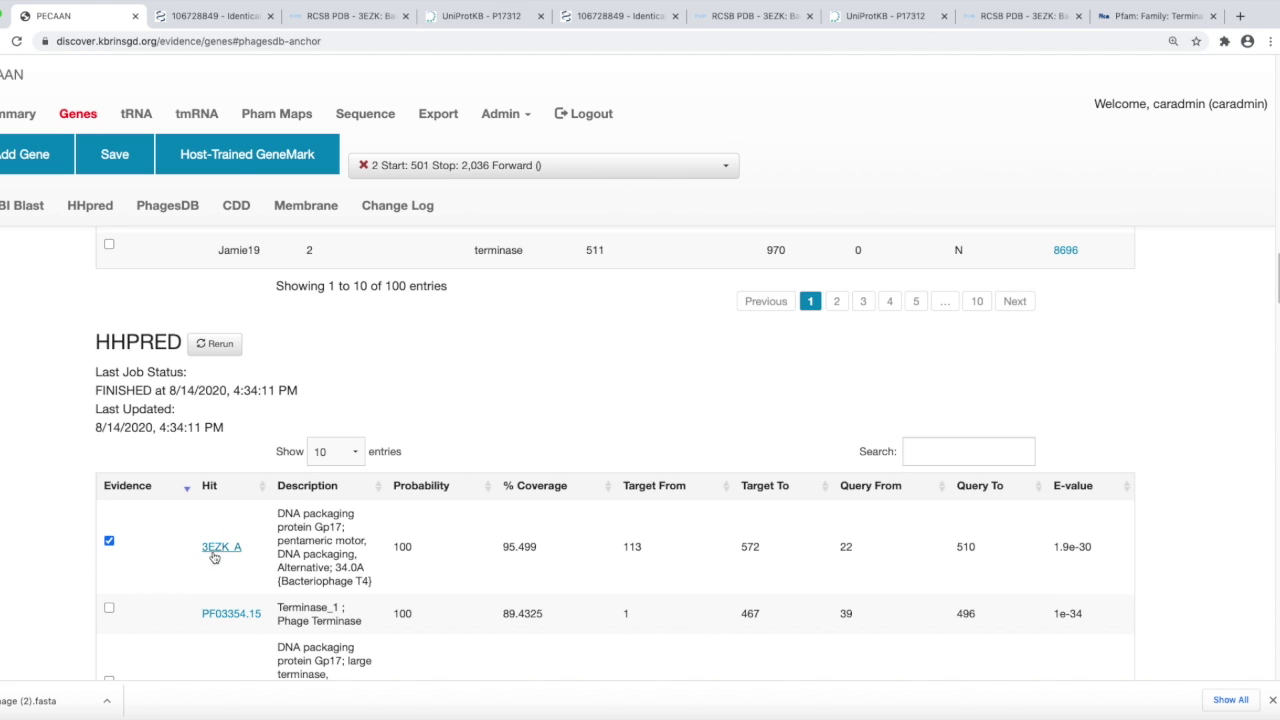
scroll(370, 562, "up", 5)
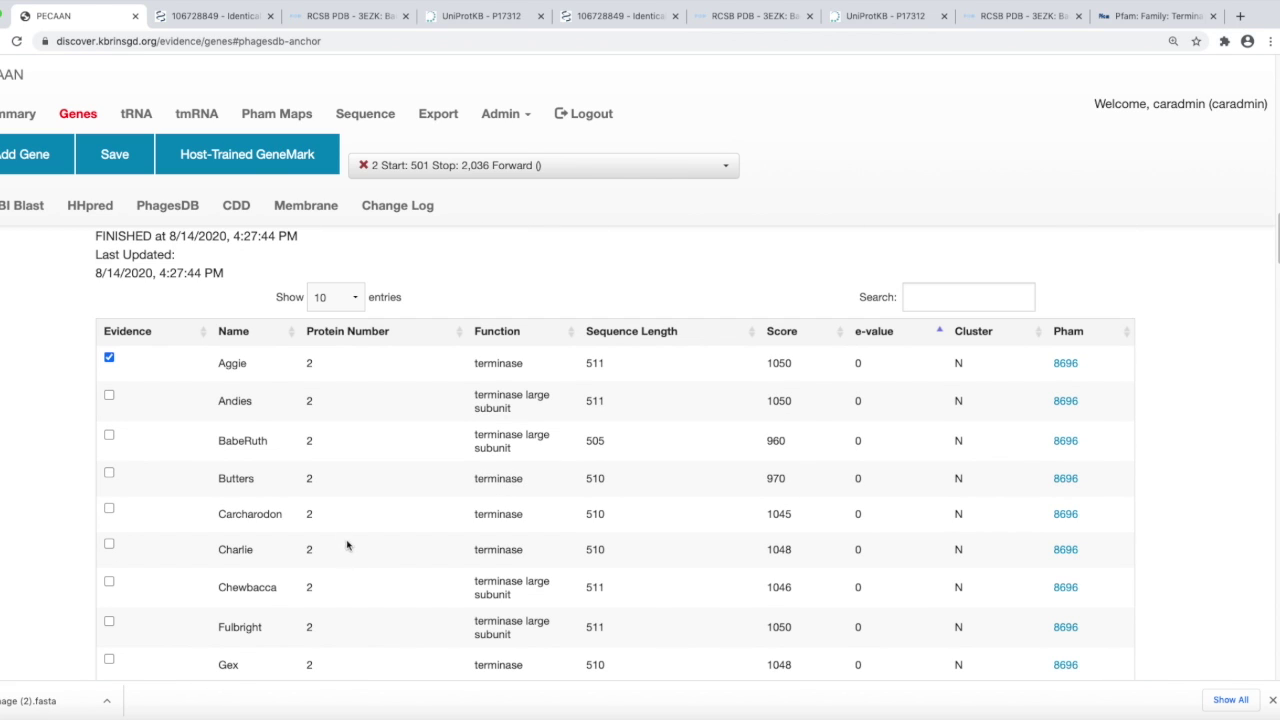
scroll(320, 492, "up", 1)
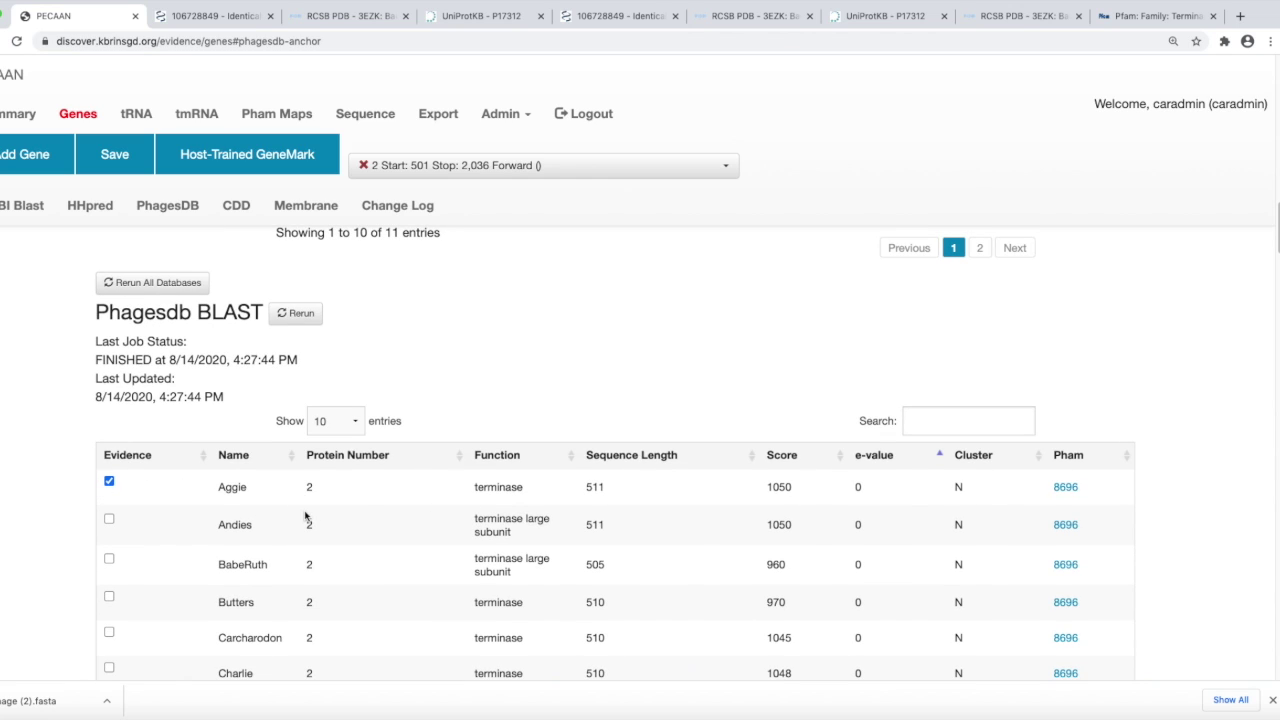
scroll(305, 516, "up", 4)
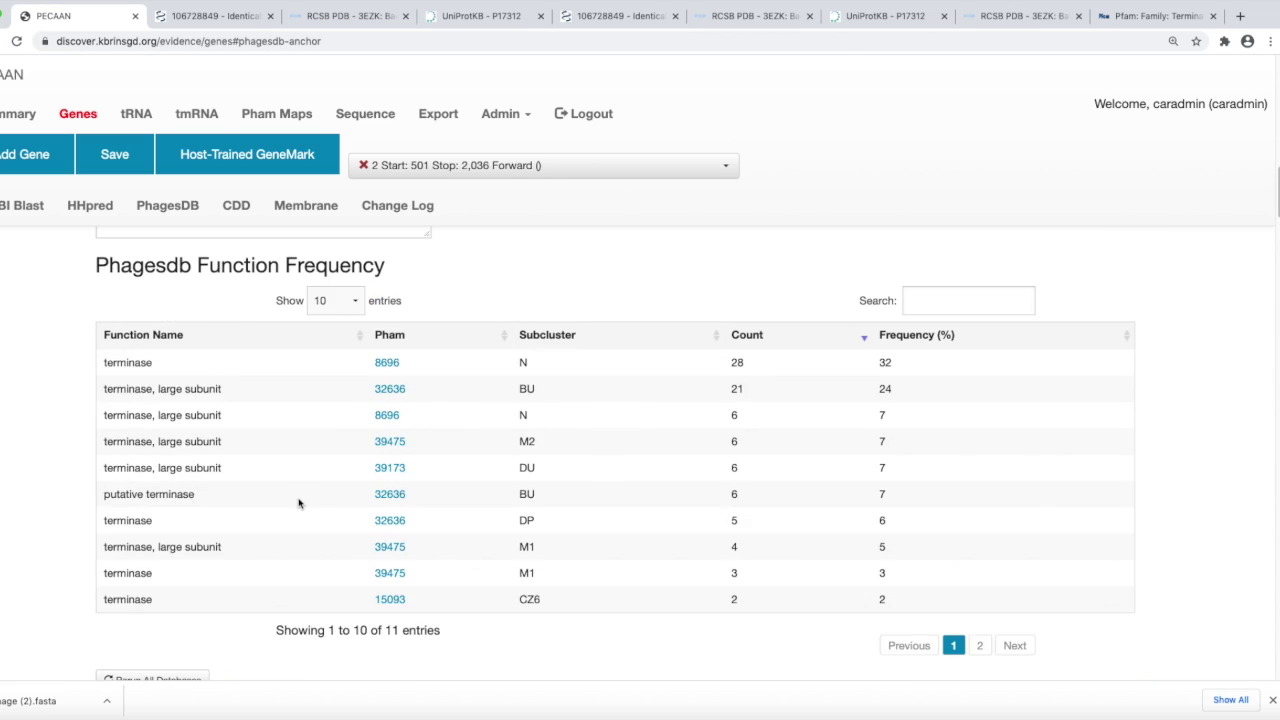
Set gene 2's function to terminase from the suggested approved terms and save the gene
scroll(298, 503, "up", 5)
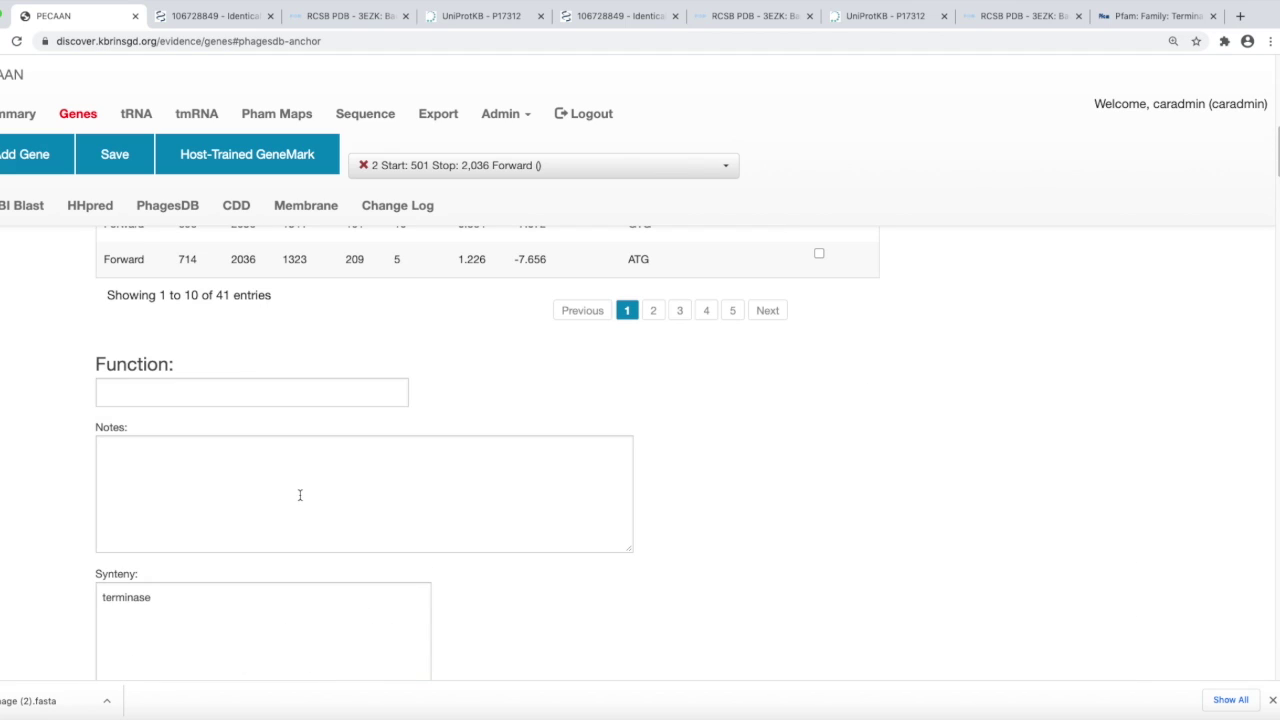
left_click(205, 400)
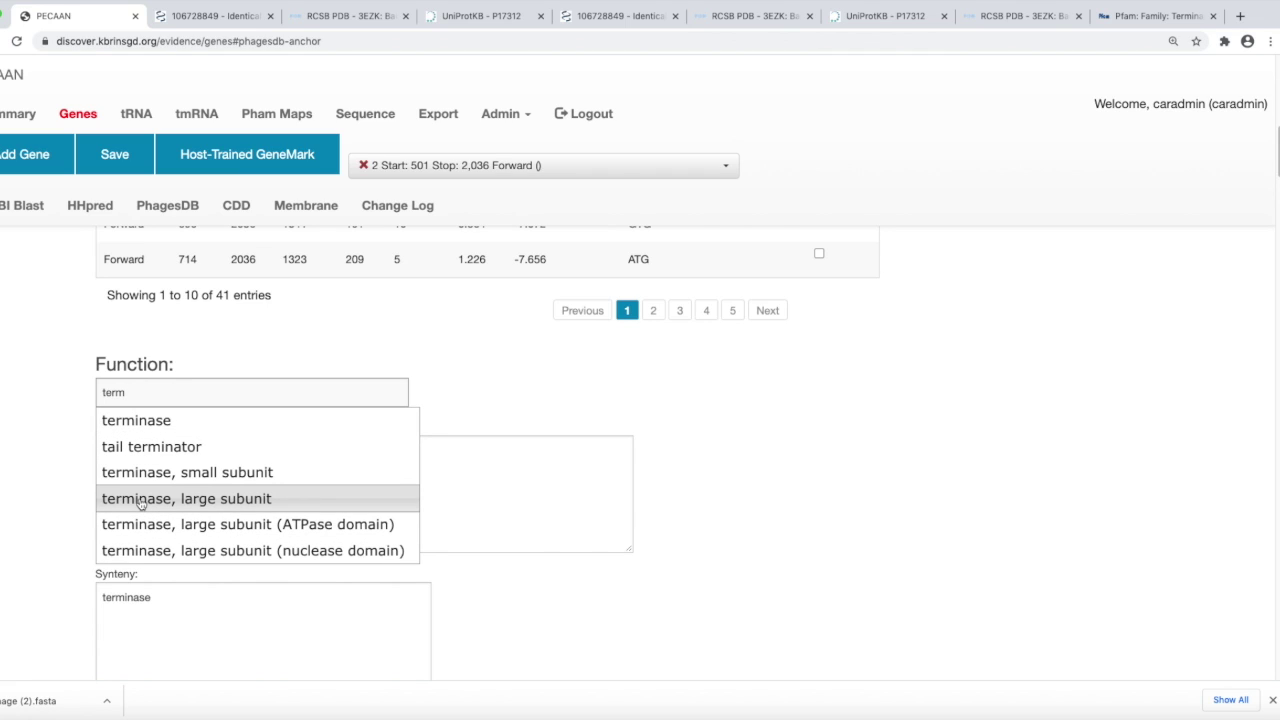
left_click(133, 421)
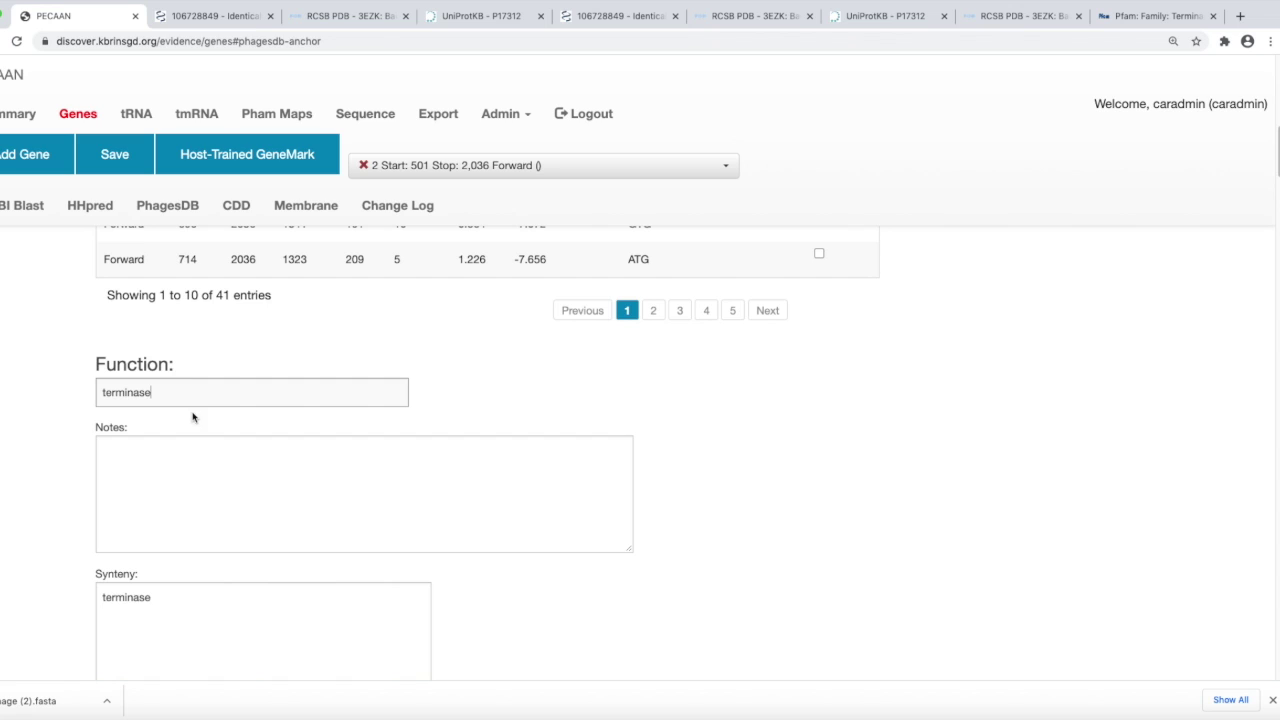
left_click(116, 162)
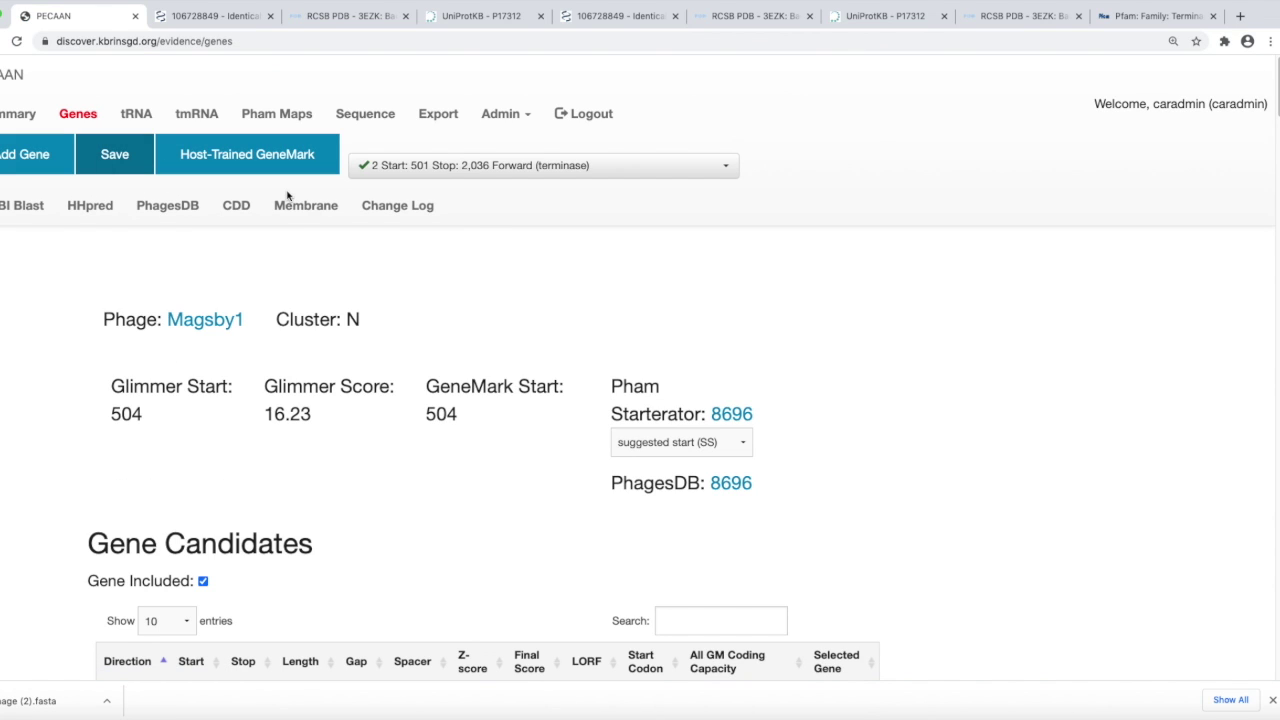
Clear the function entered for gene 2 and save the gene with the field empty
scroll(266, 485, "down", 4)
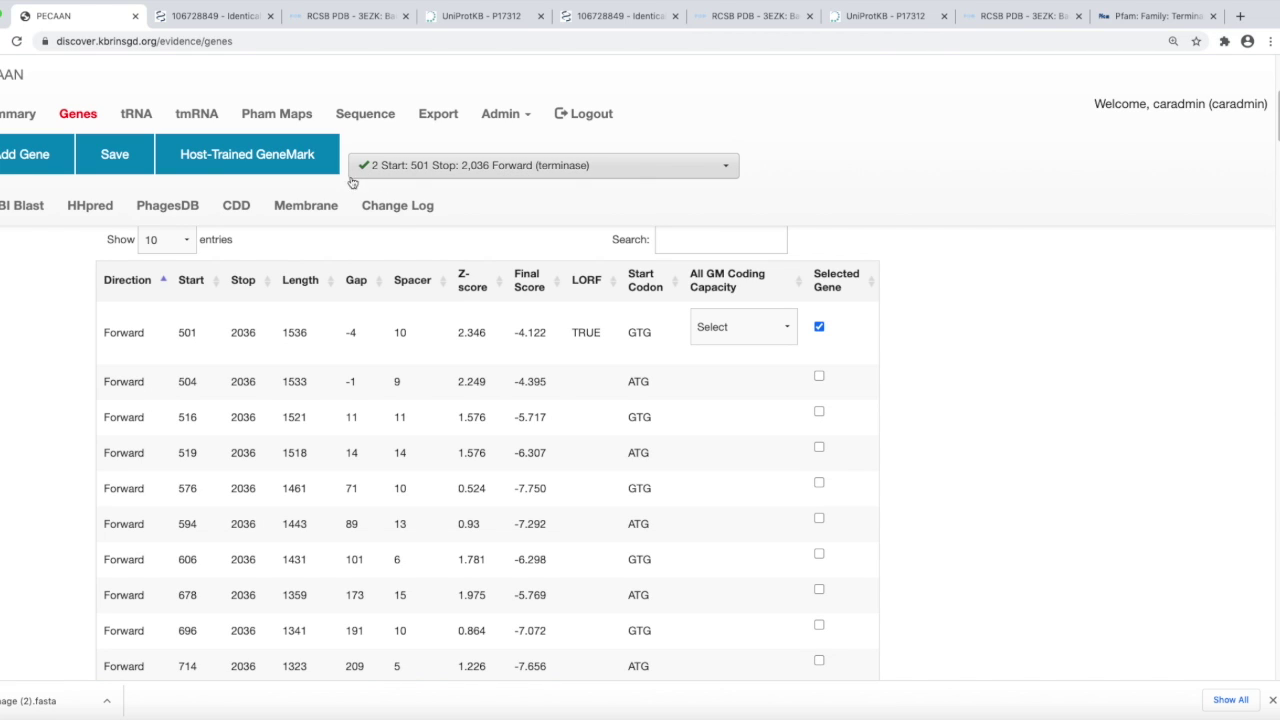
scroll(290, 450, "down", 3)
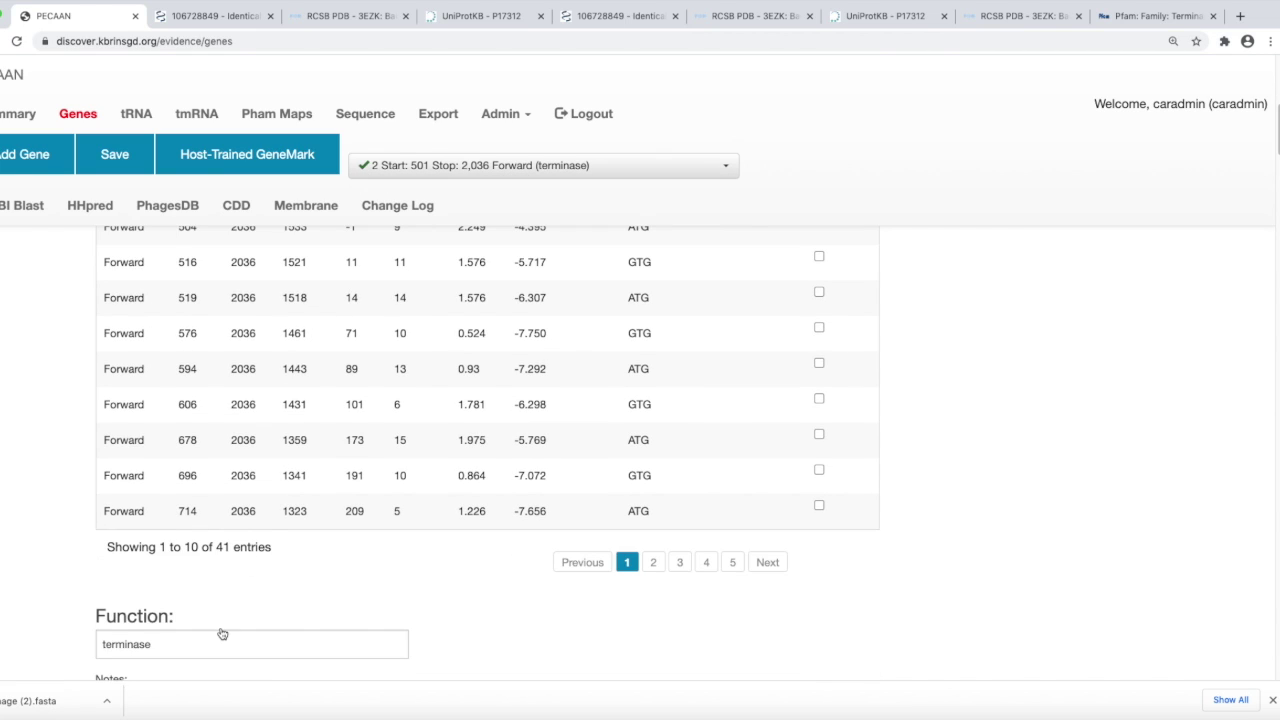
scroll(210, 632, "down", 1)
left_click(149, 608)
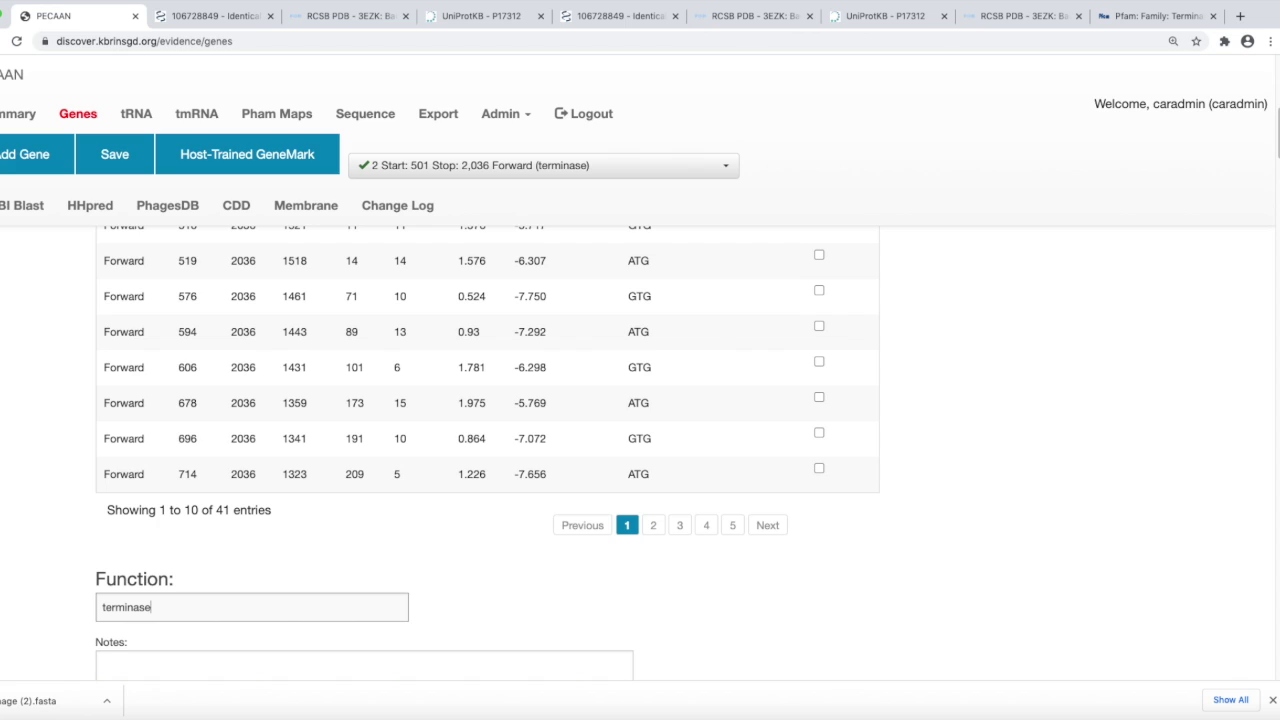
left_click_drag(68, 618, 128, 631)
key("BackSpace")
left_click(124, 154)
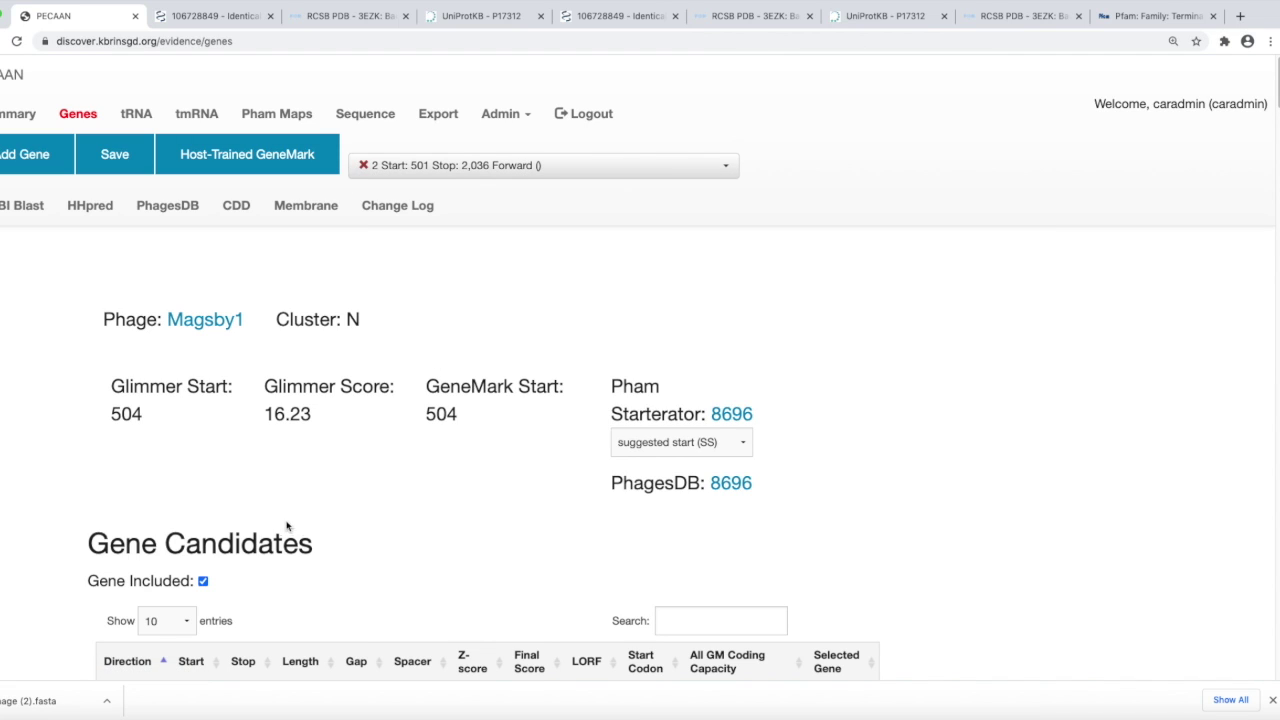
Fill in gene 2's empty function with the suggested term terminase and save the gene again
scroll(286, 526, "down", 2)
scroll(264, 533, "down", 2)
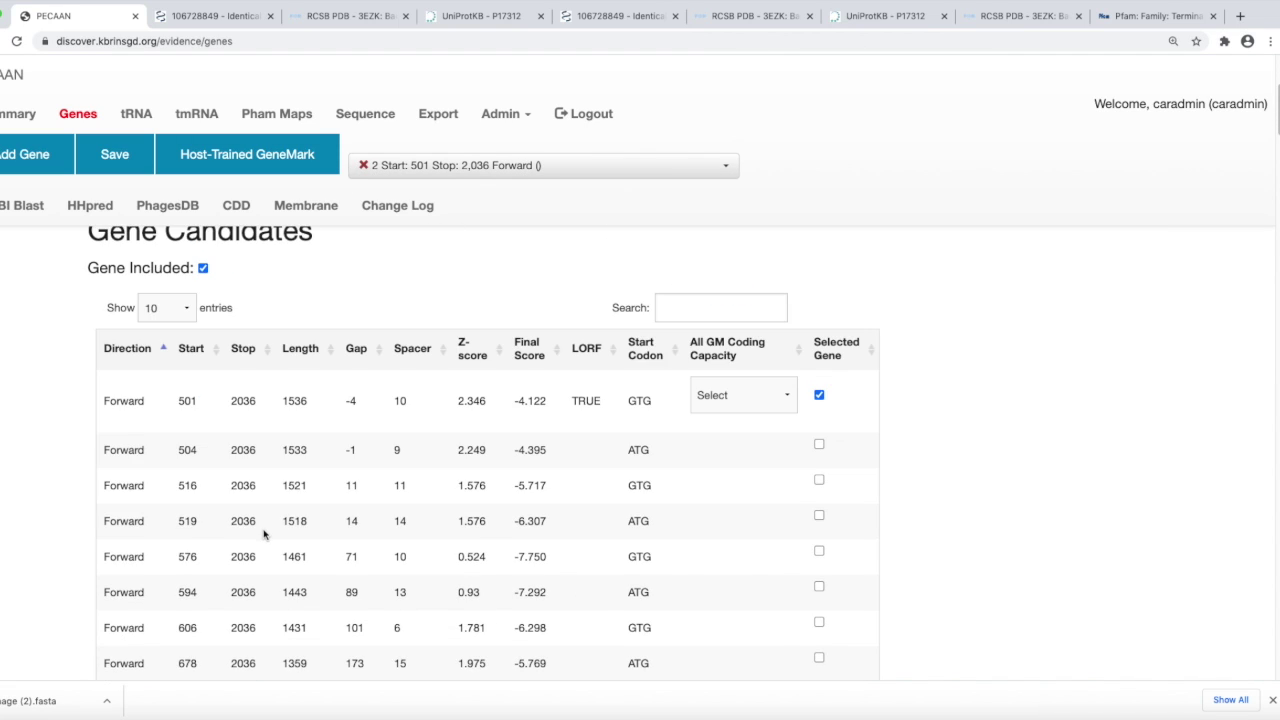
scroll(264, 534, "down", 3)
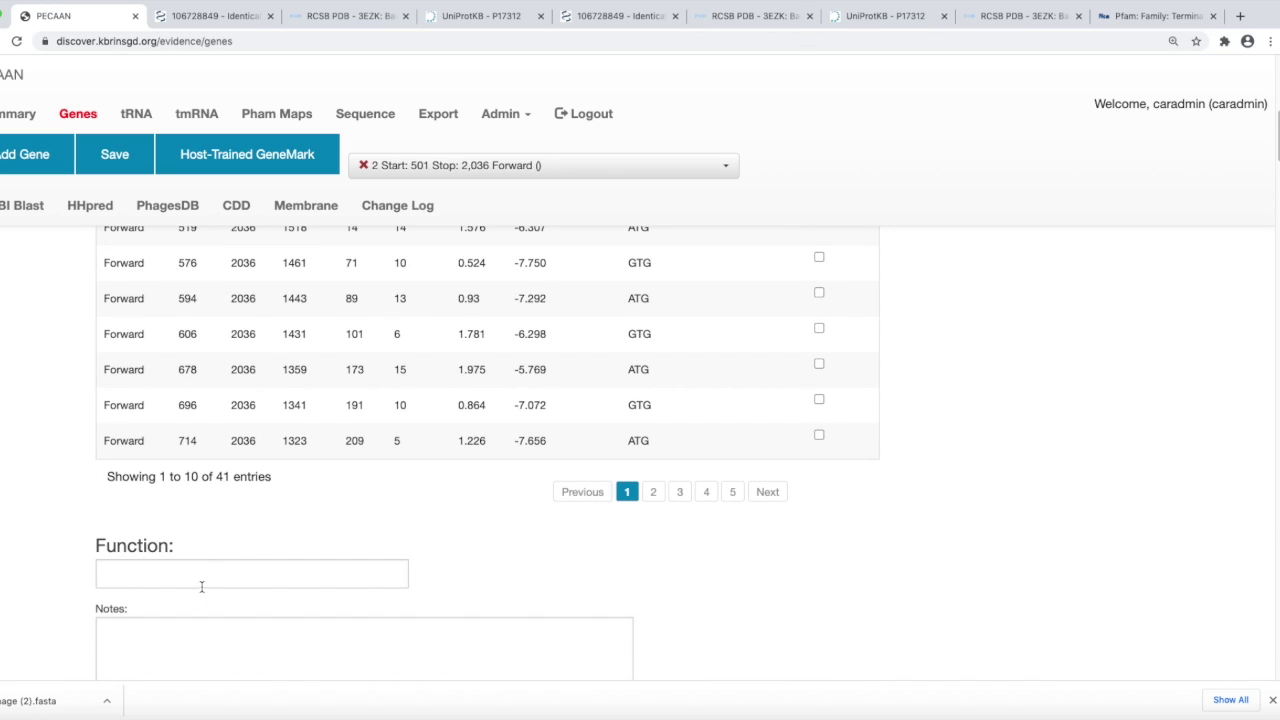
left_click(199, 579)
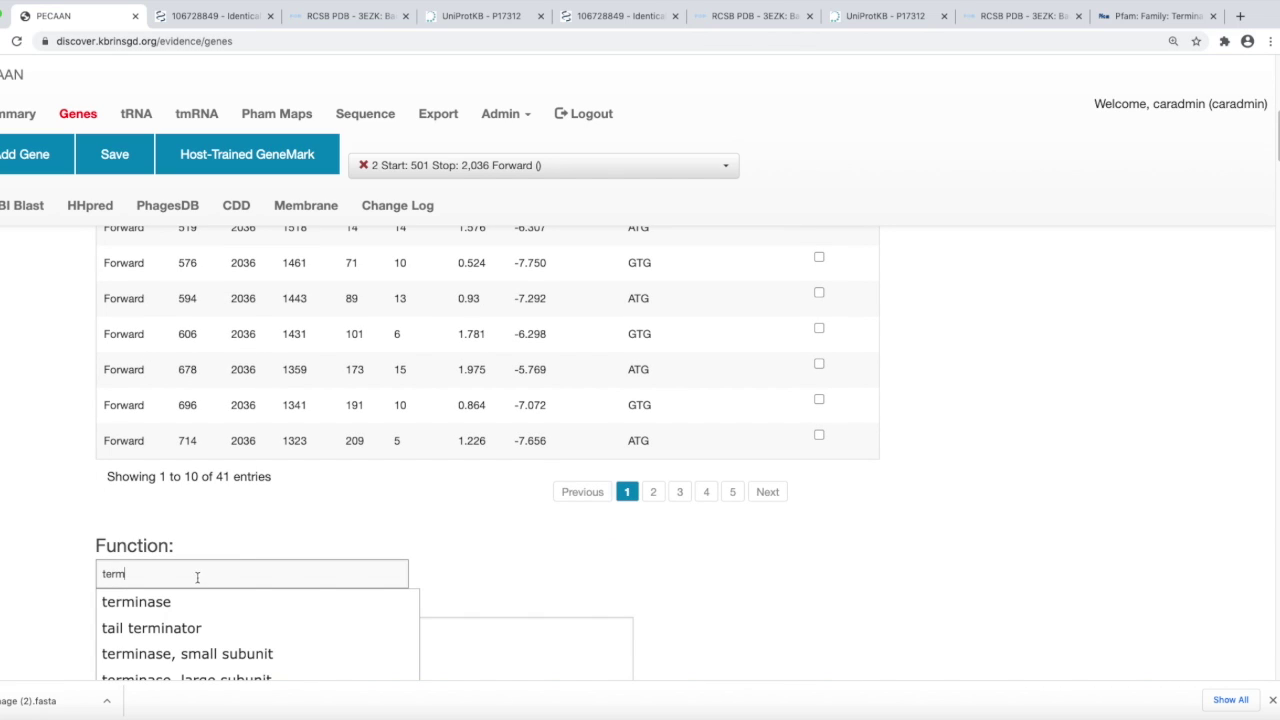
left_click(130, 602)
left_click(108, 160)
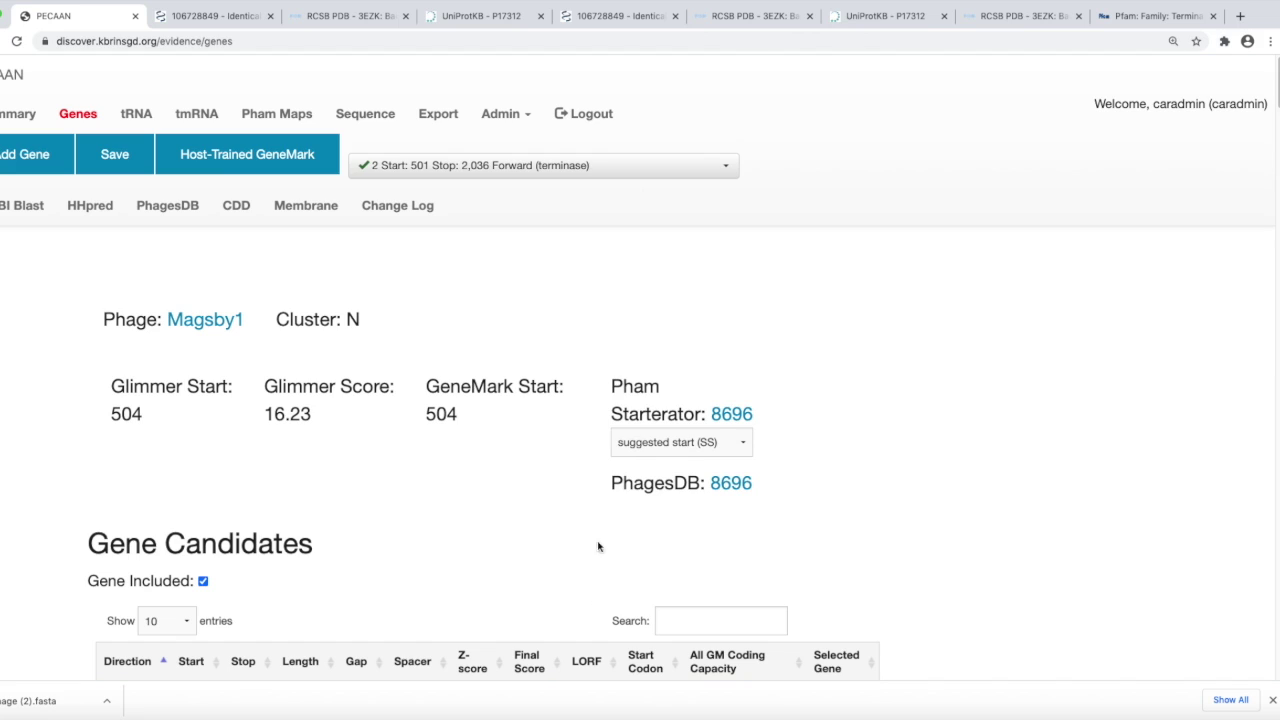
Switch to gene 25 and re-enter its function by choosing the suggested term NKF
left_click(575, 165)
left_click(575, 165)
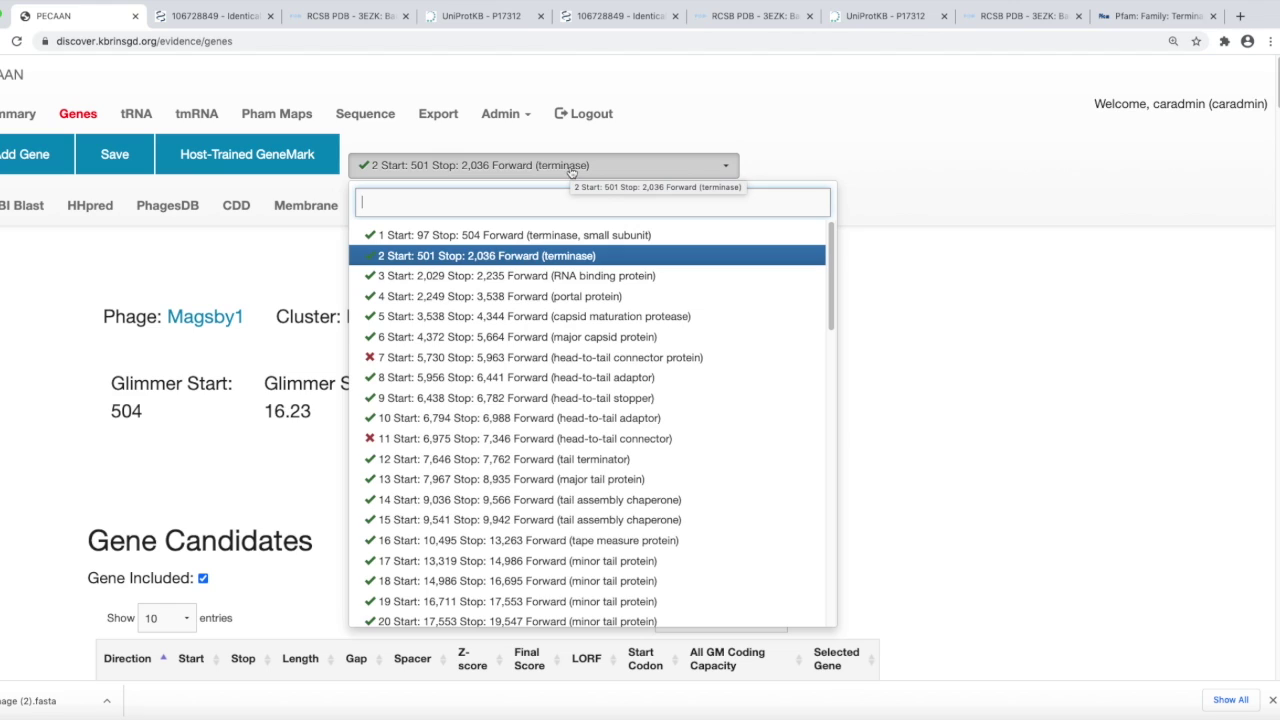
scroll(557, 505, "down", 2)
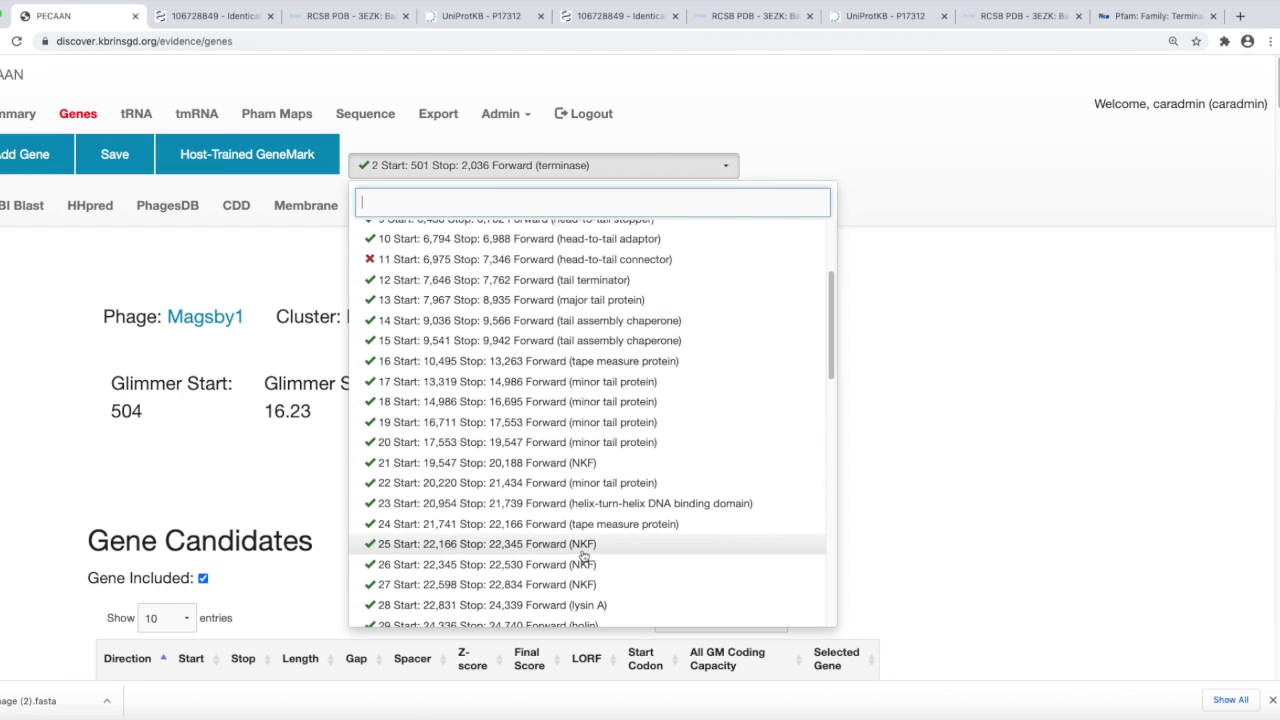
left_click(545, 545)
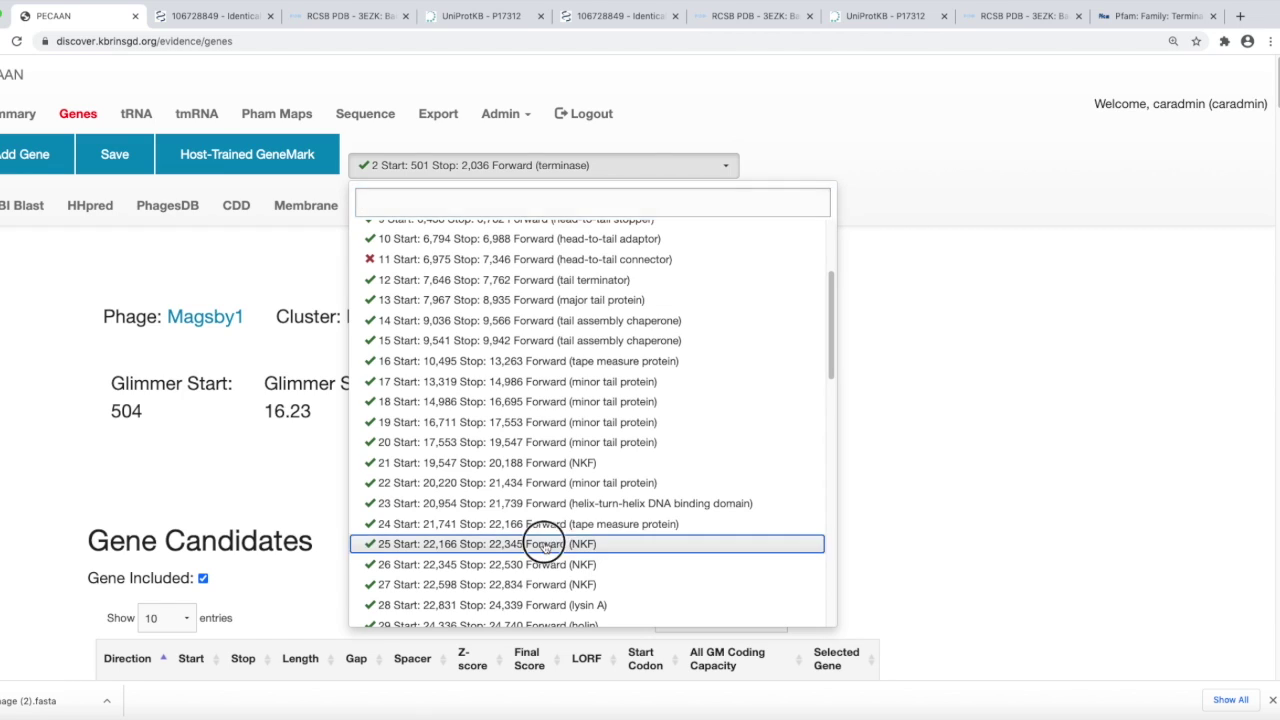
scroll(205, 590, "down", 4)
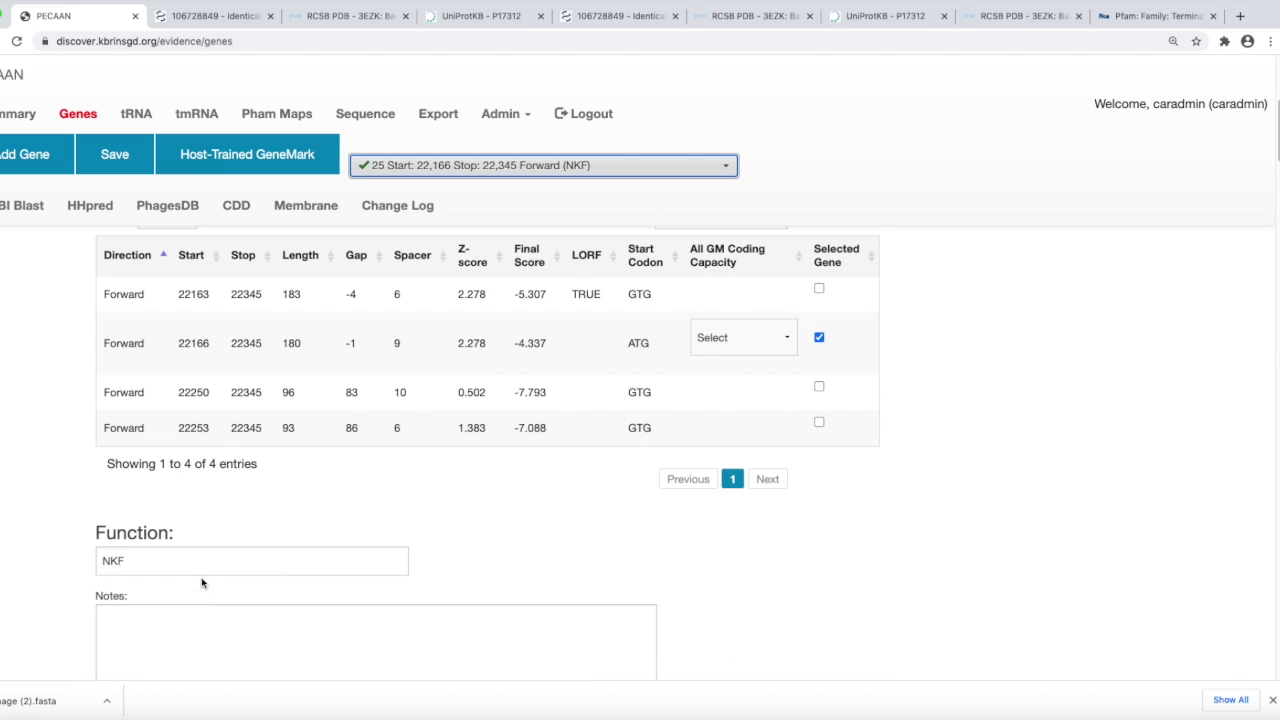
left_click(183, 558)
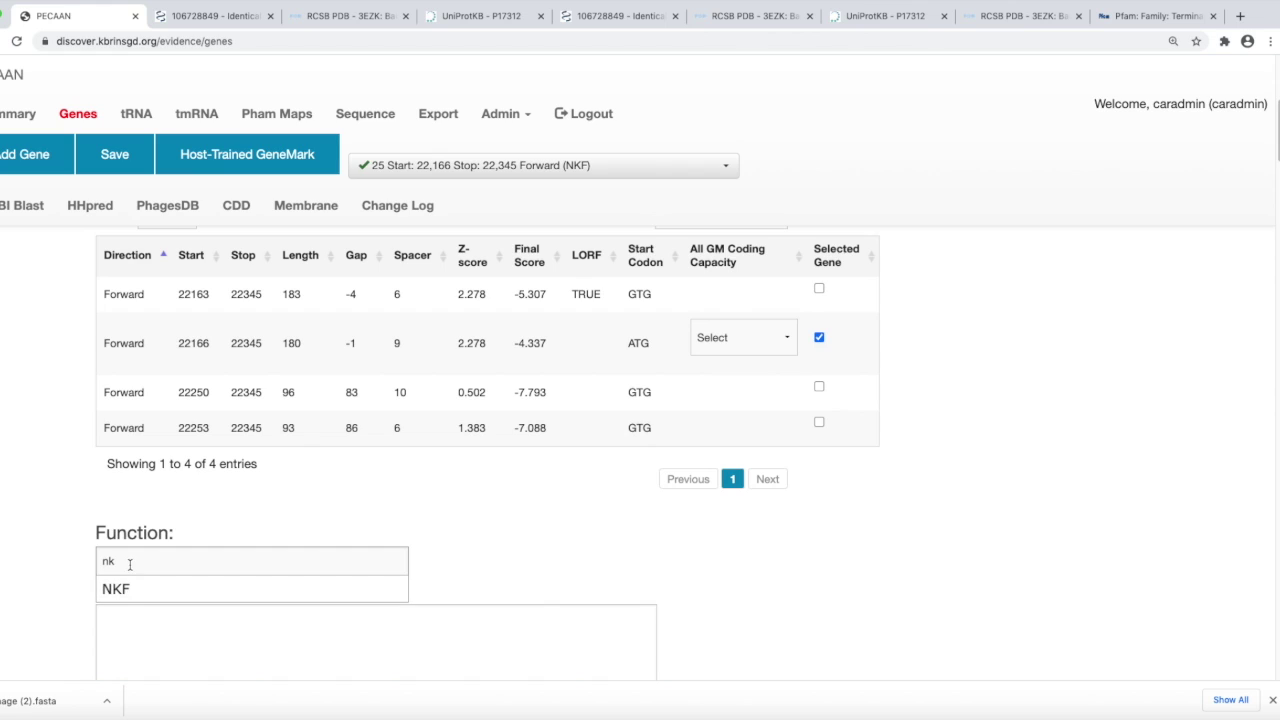
left_click(115, 592)
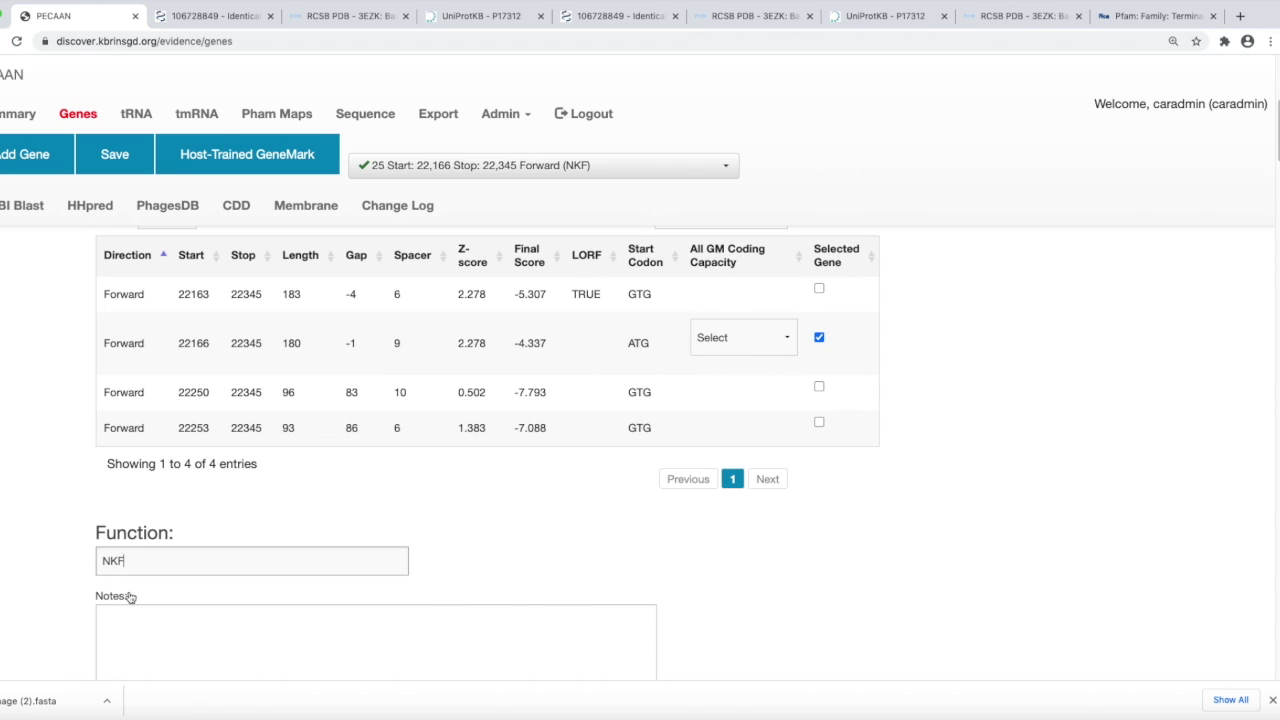